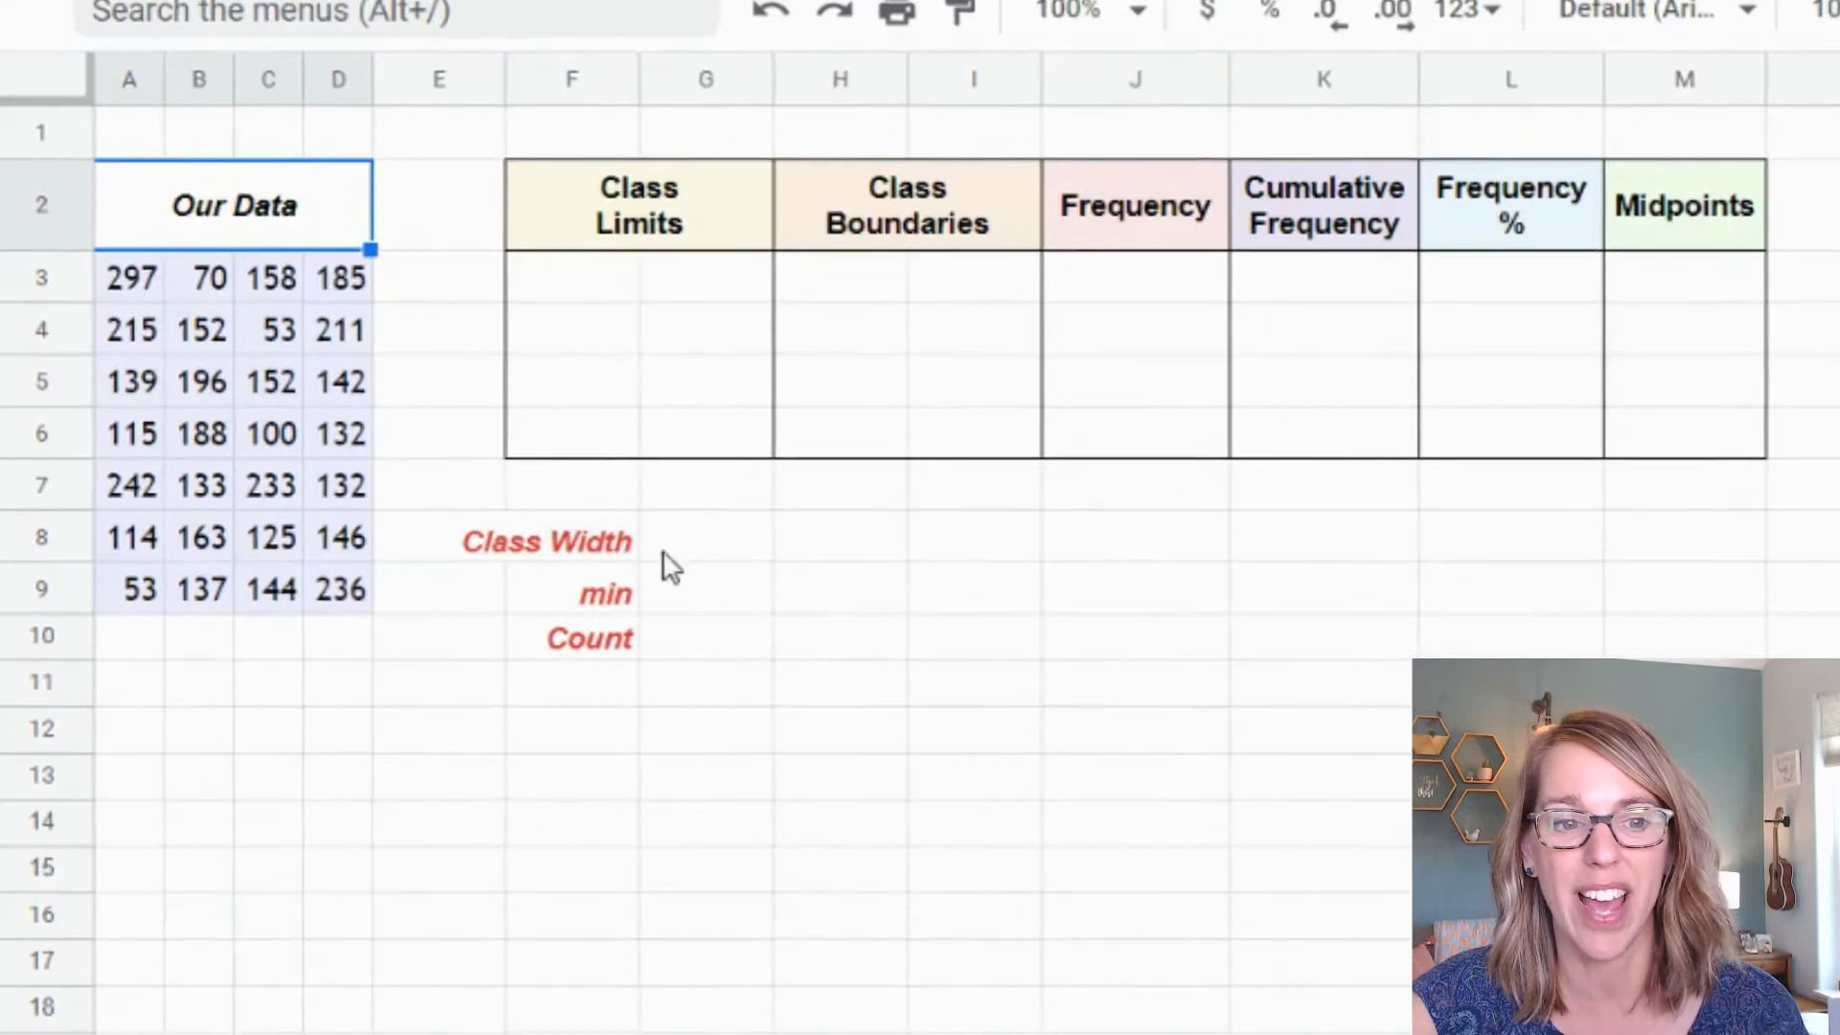
Enter =(MAX(A3:D9)-MIN(A3:D9))/4 beside Class Width, giving 61.
click(768, 548)
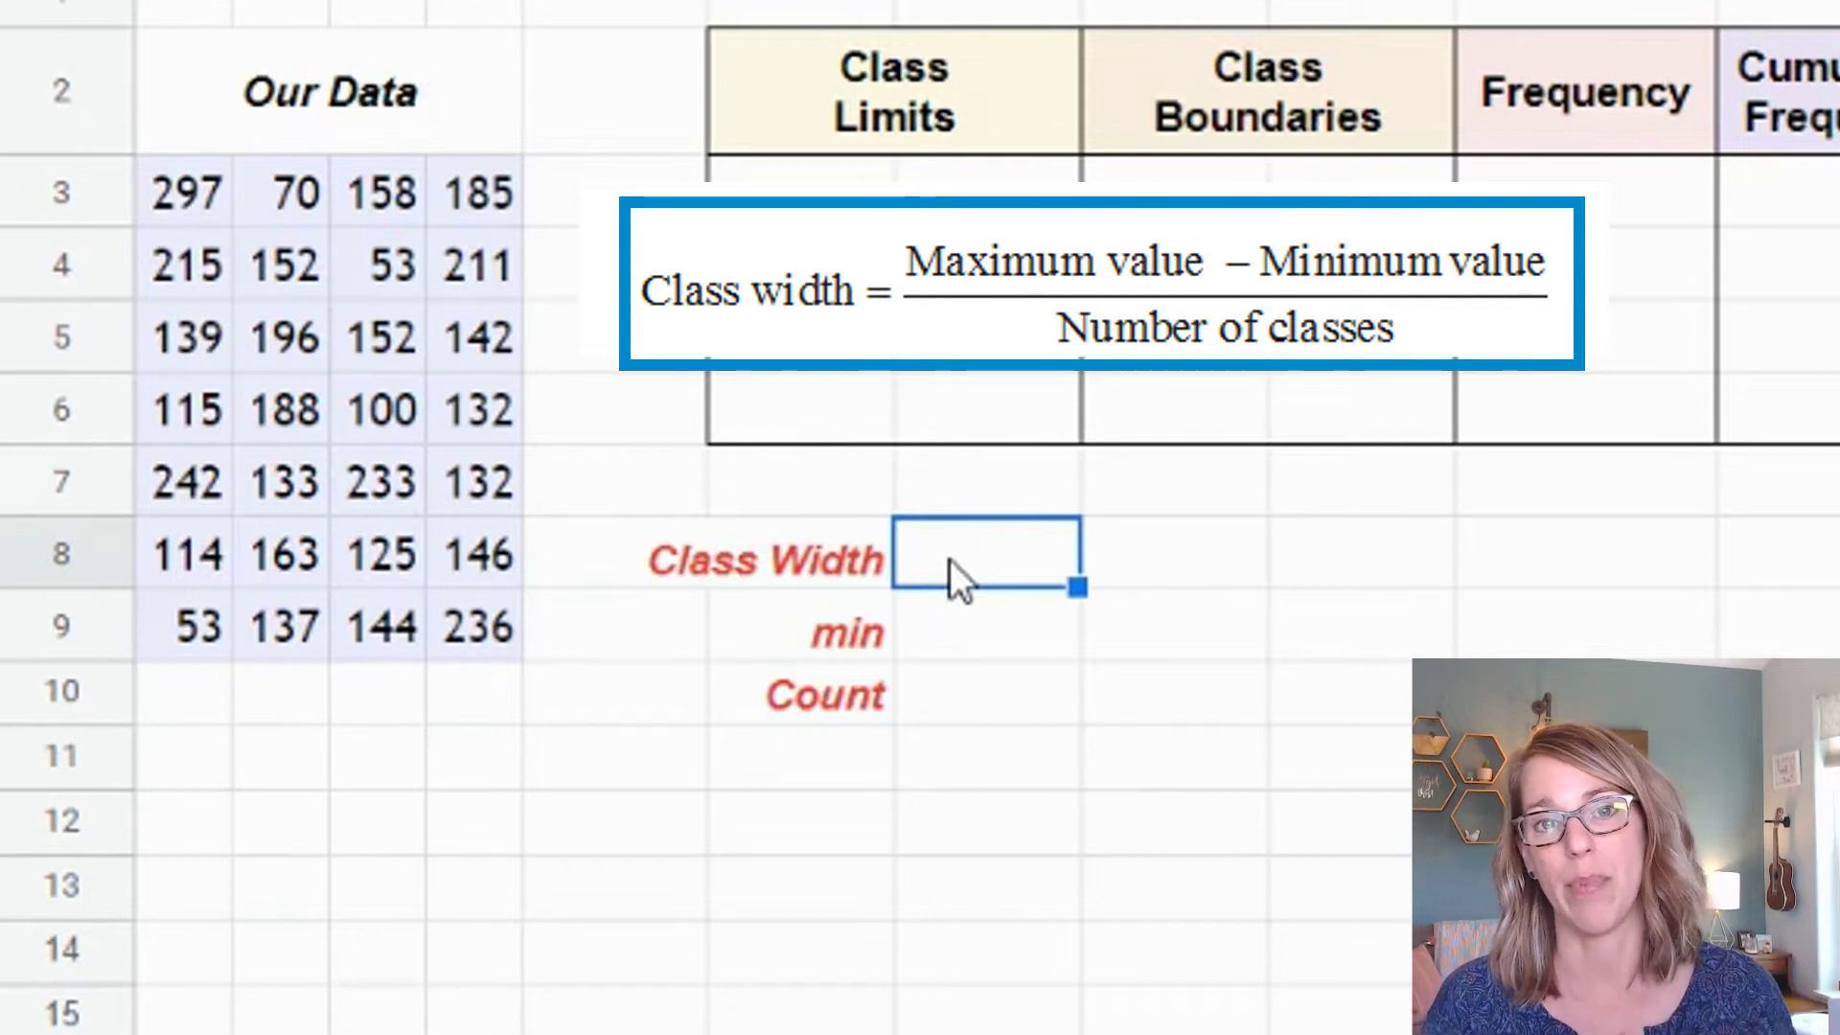
text(=)
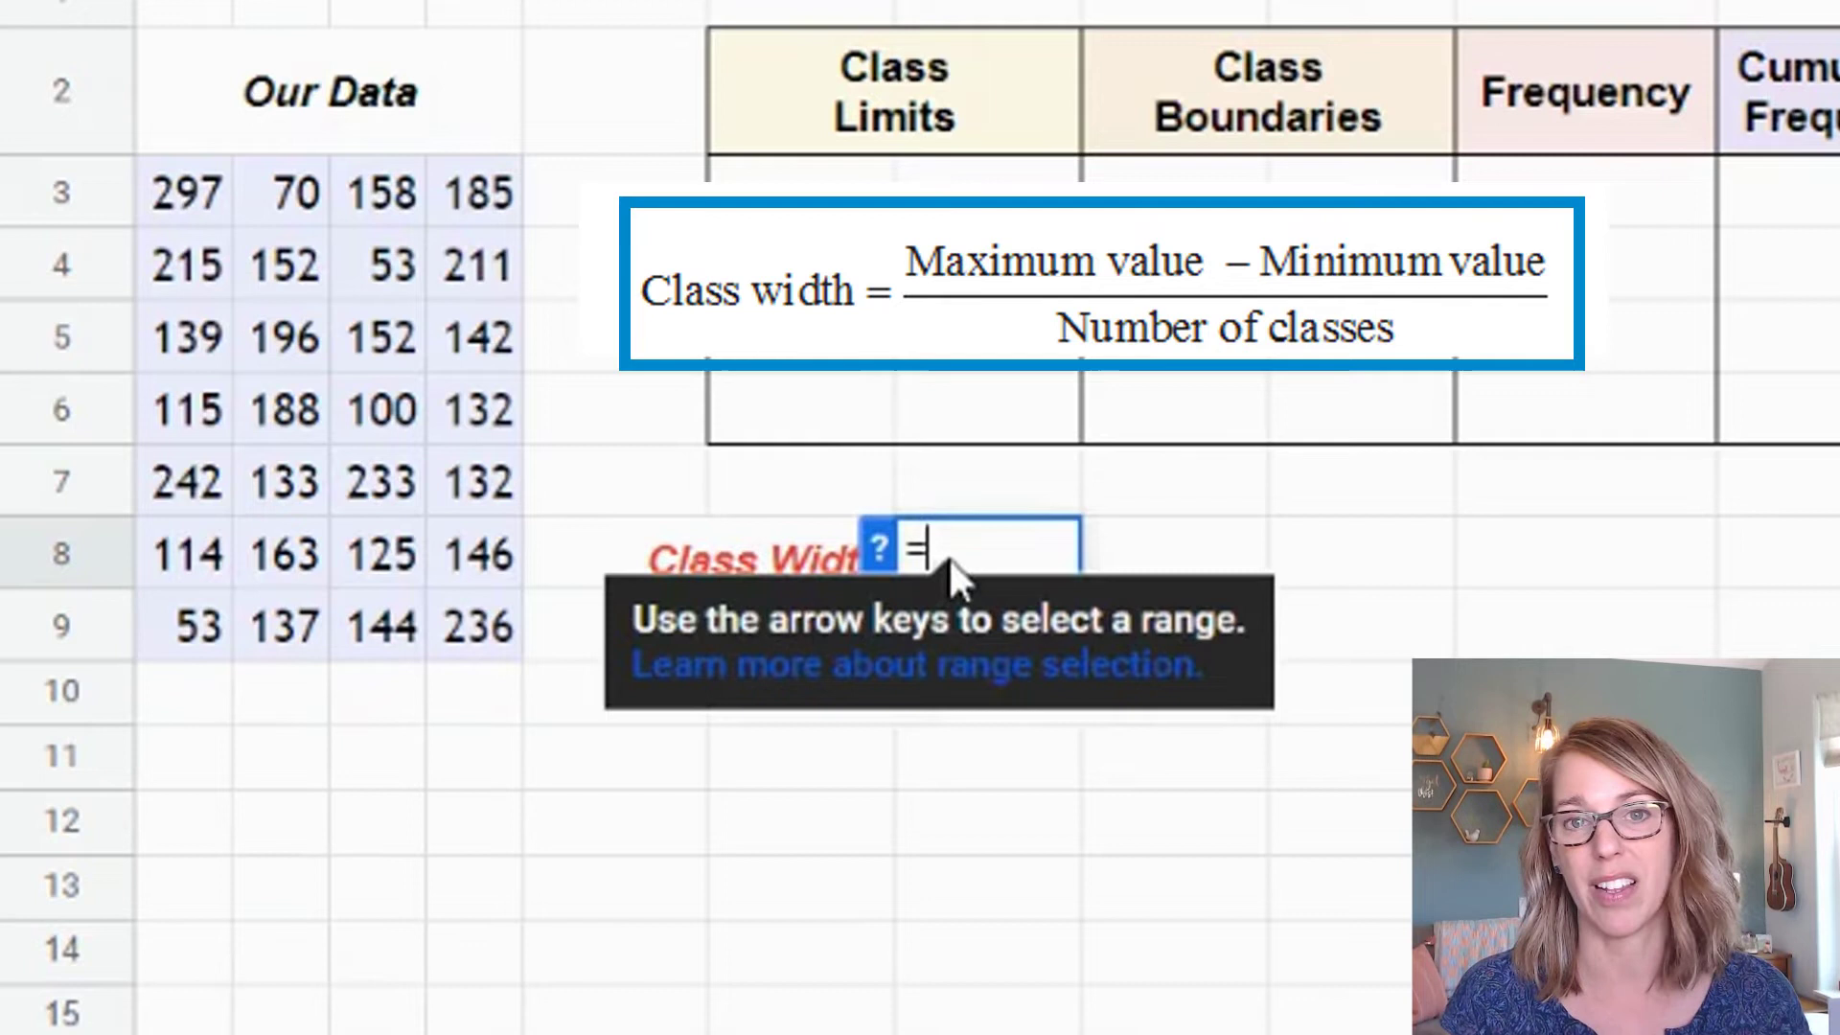
text(()
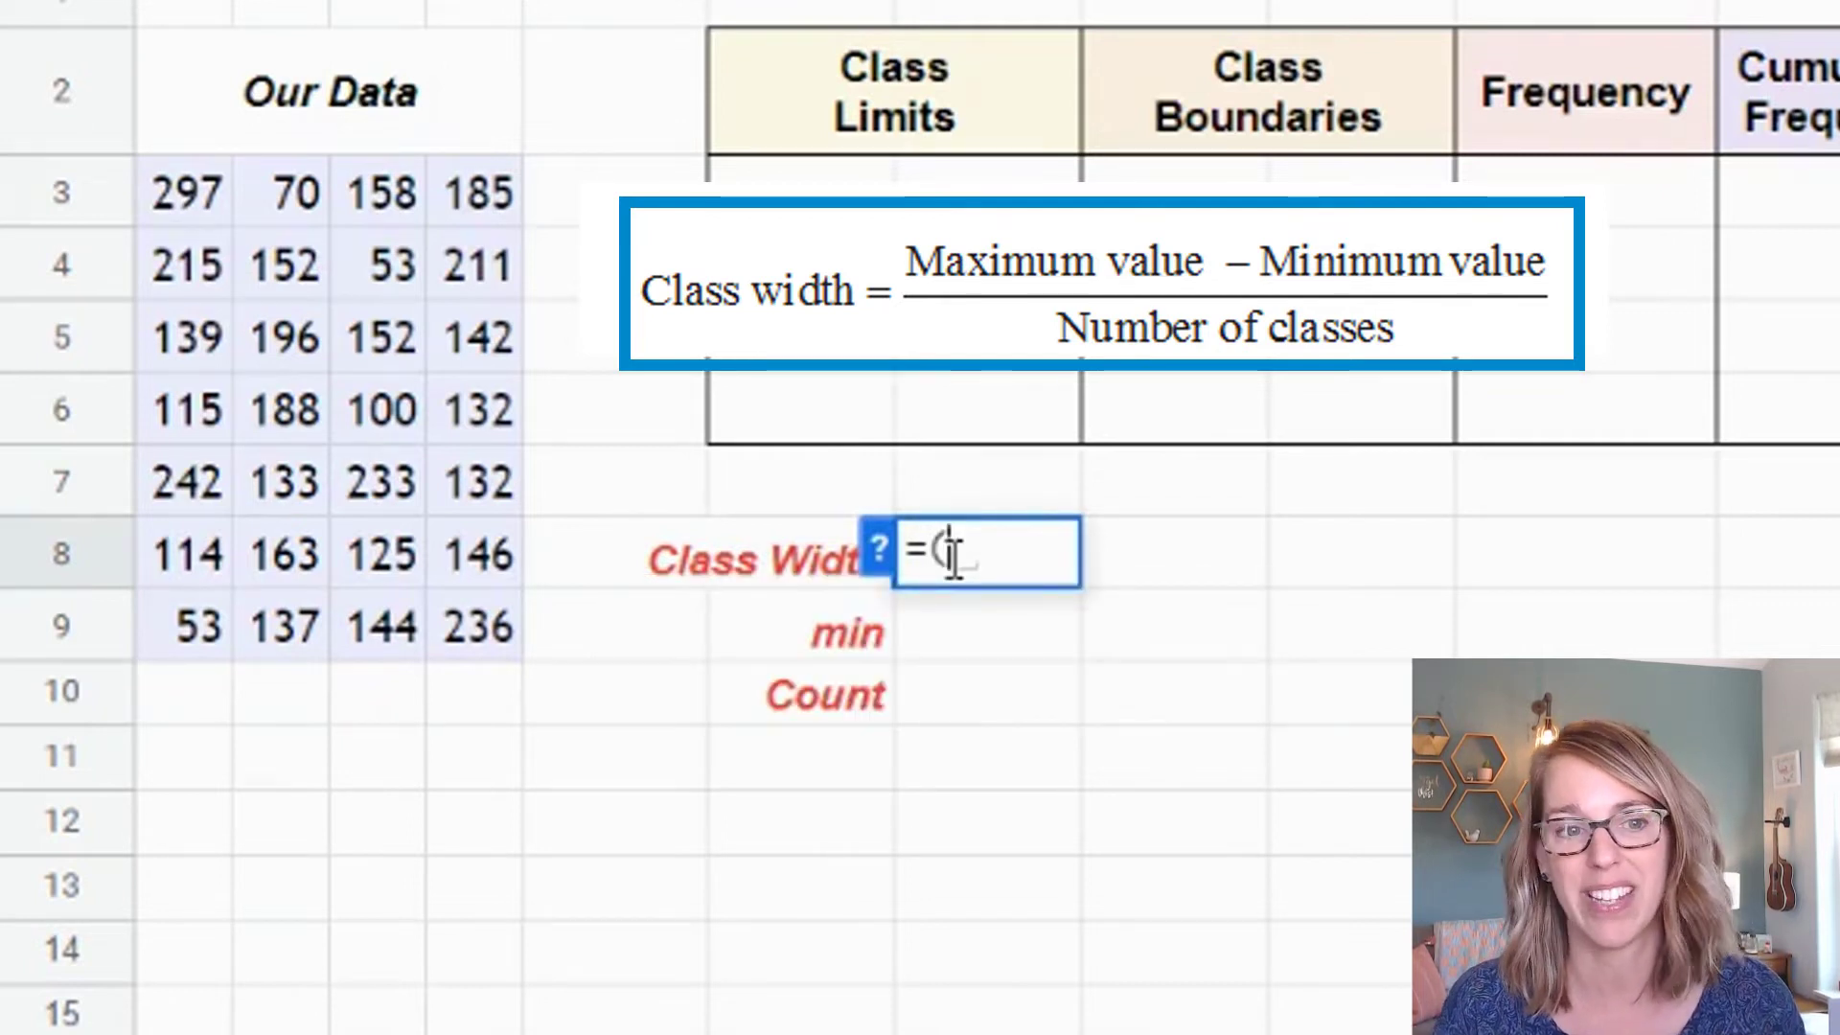
text(max()
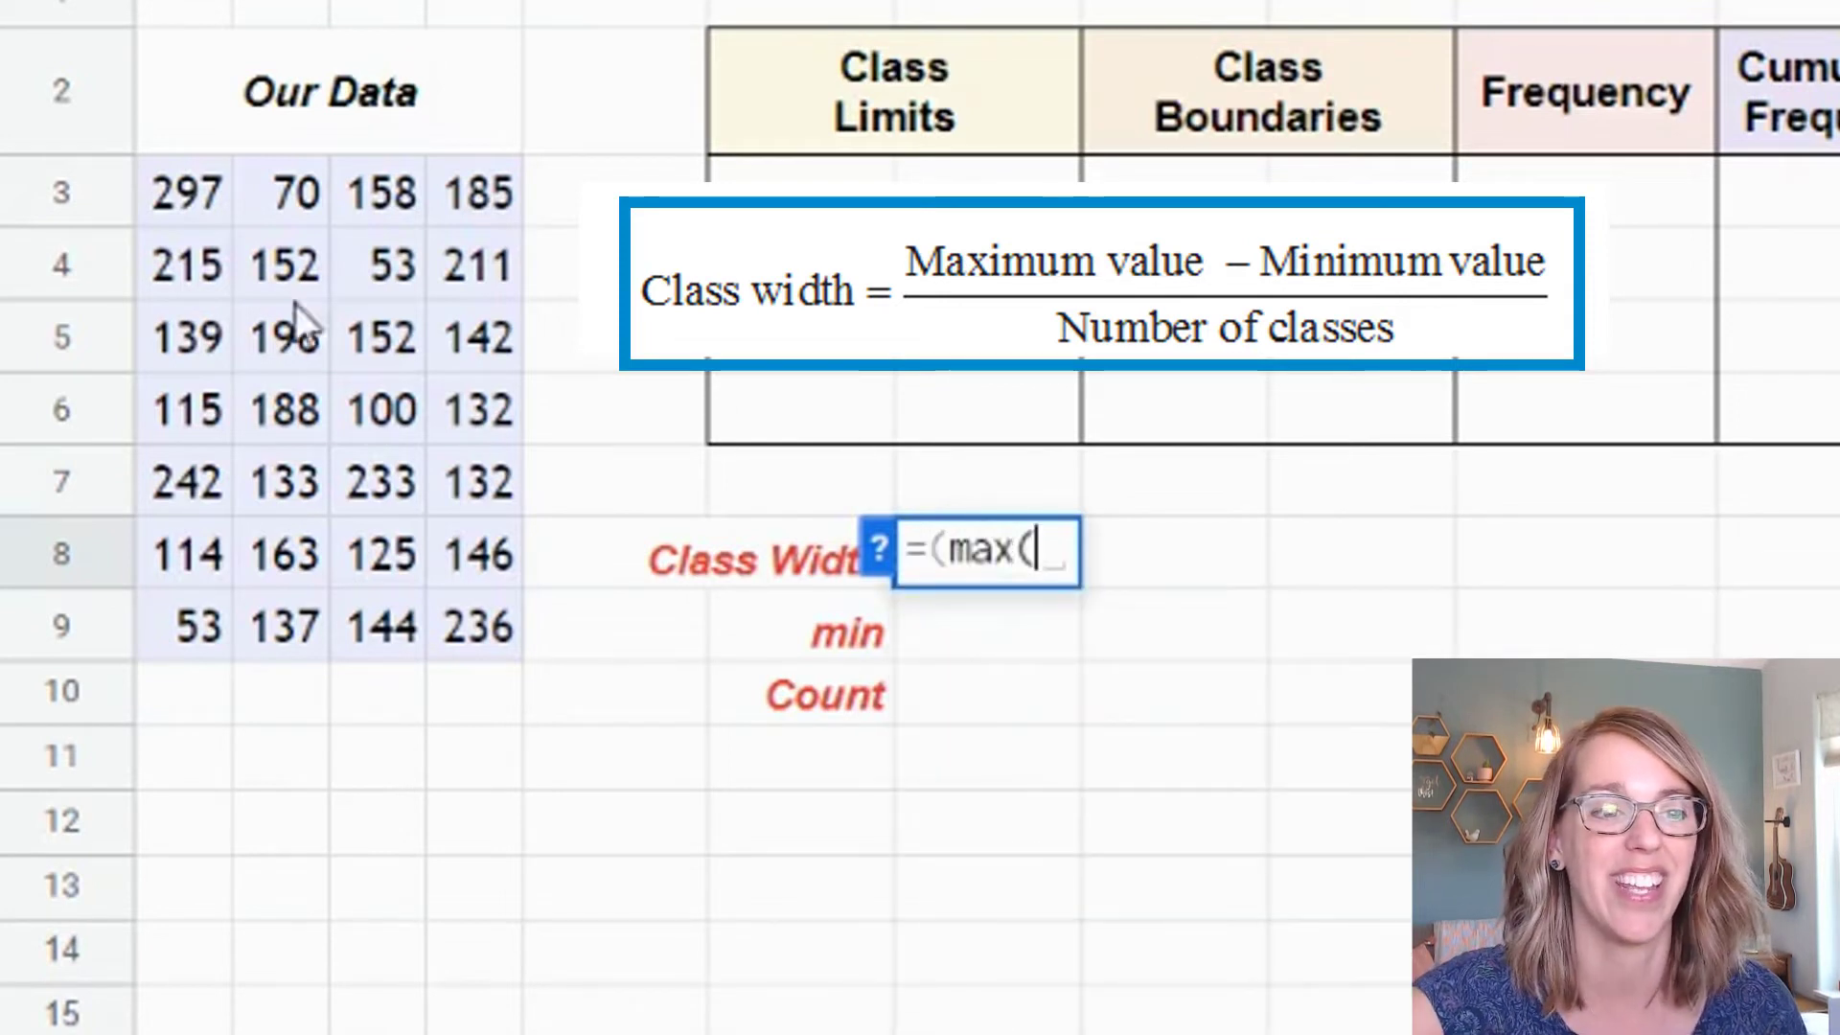
drag(162, 225, 458, 647)
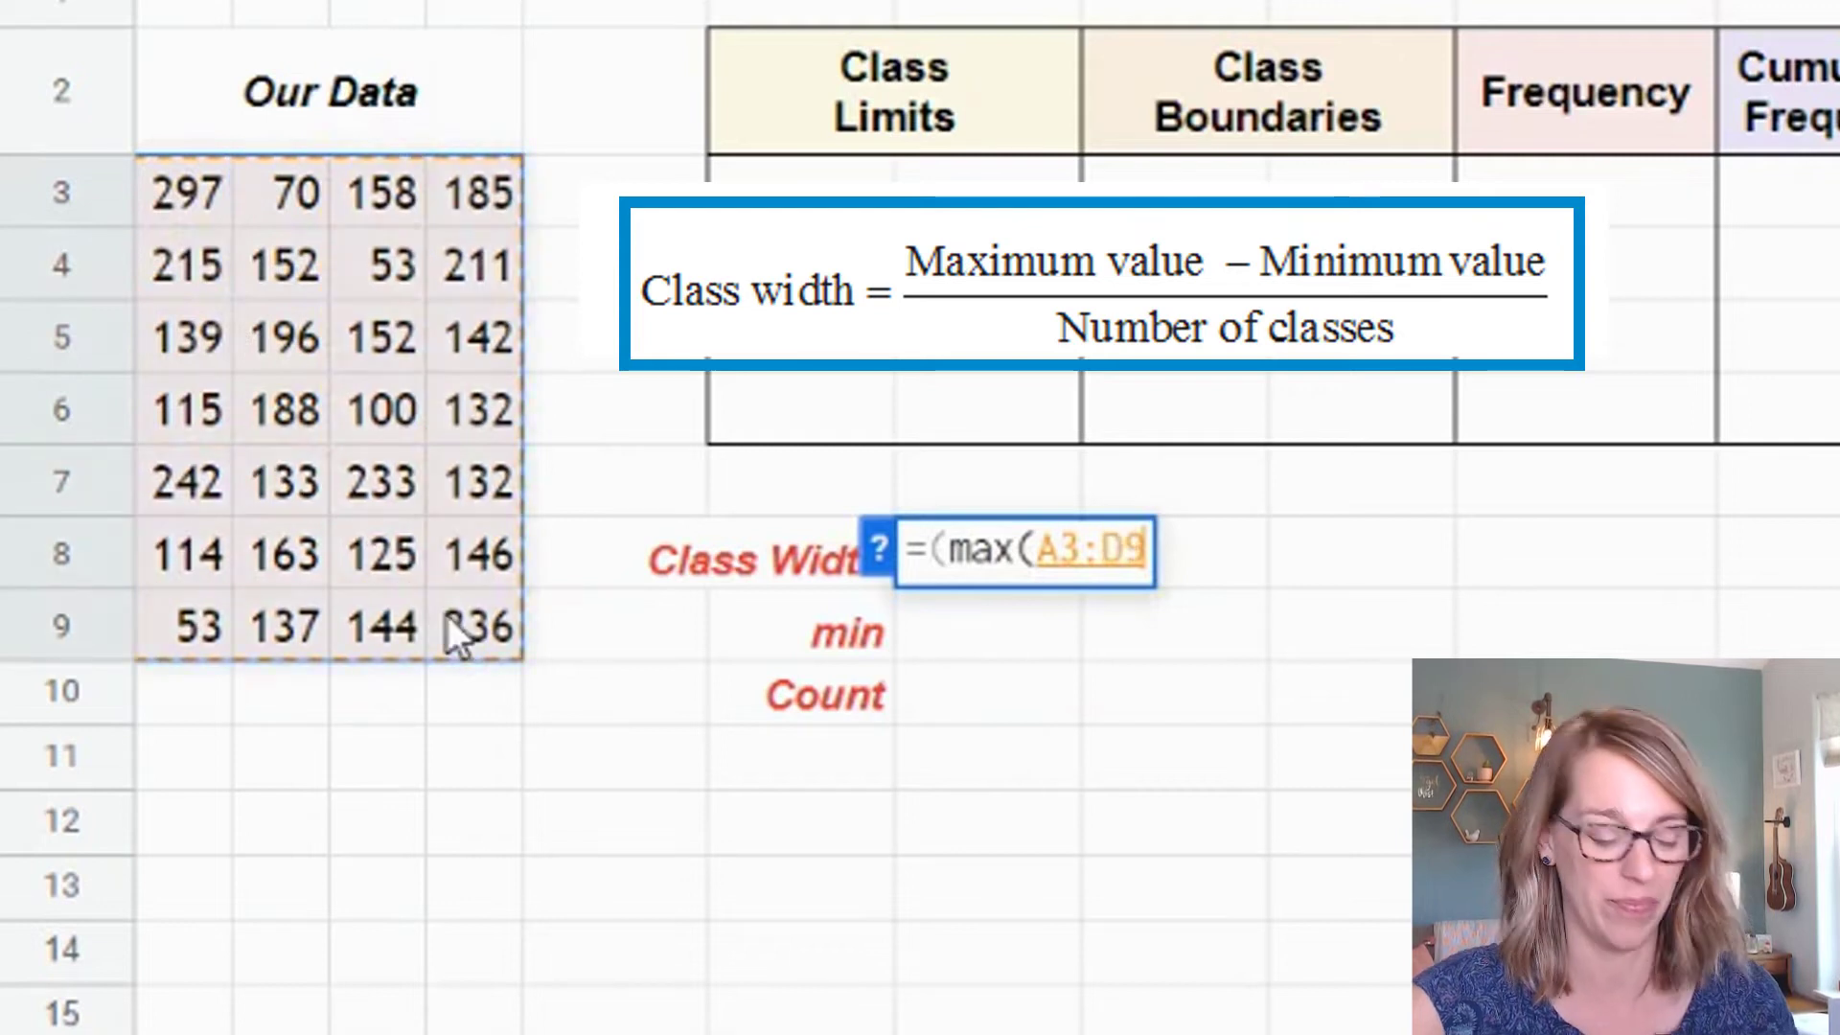
text()-)
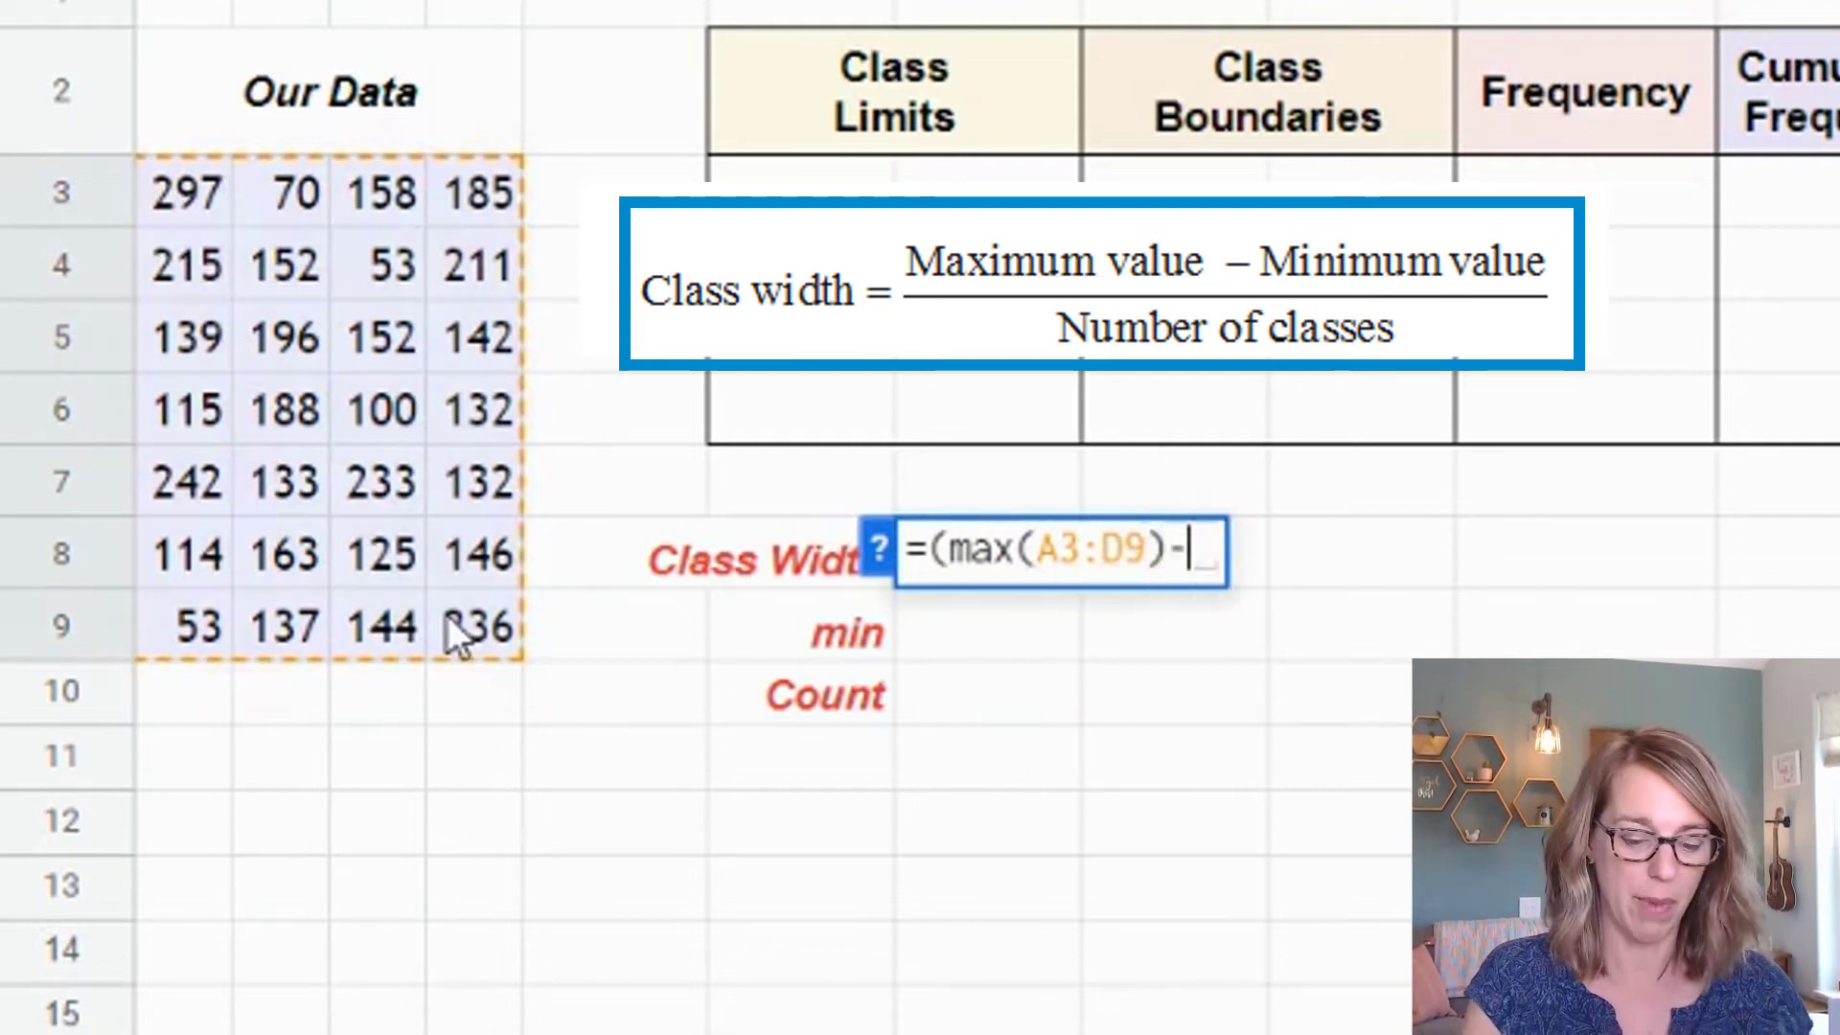
text(min()
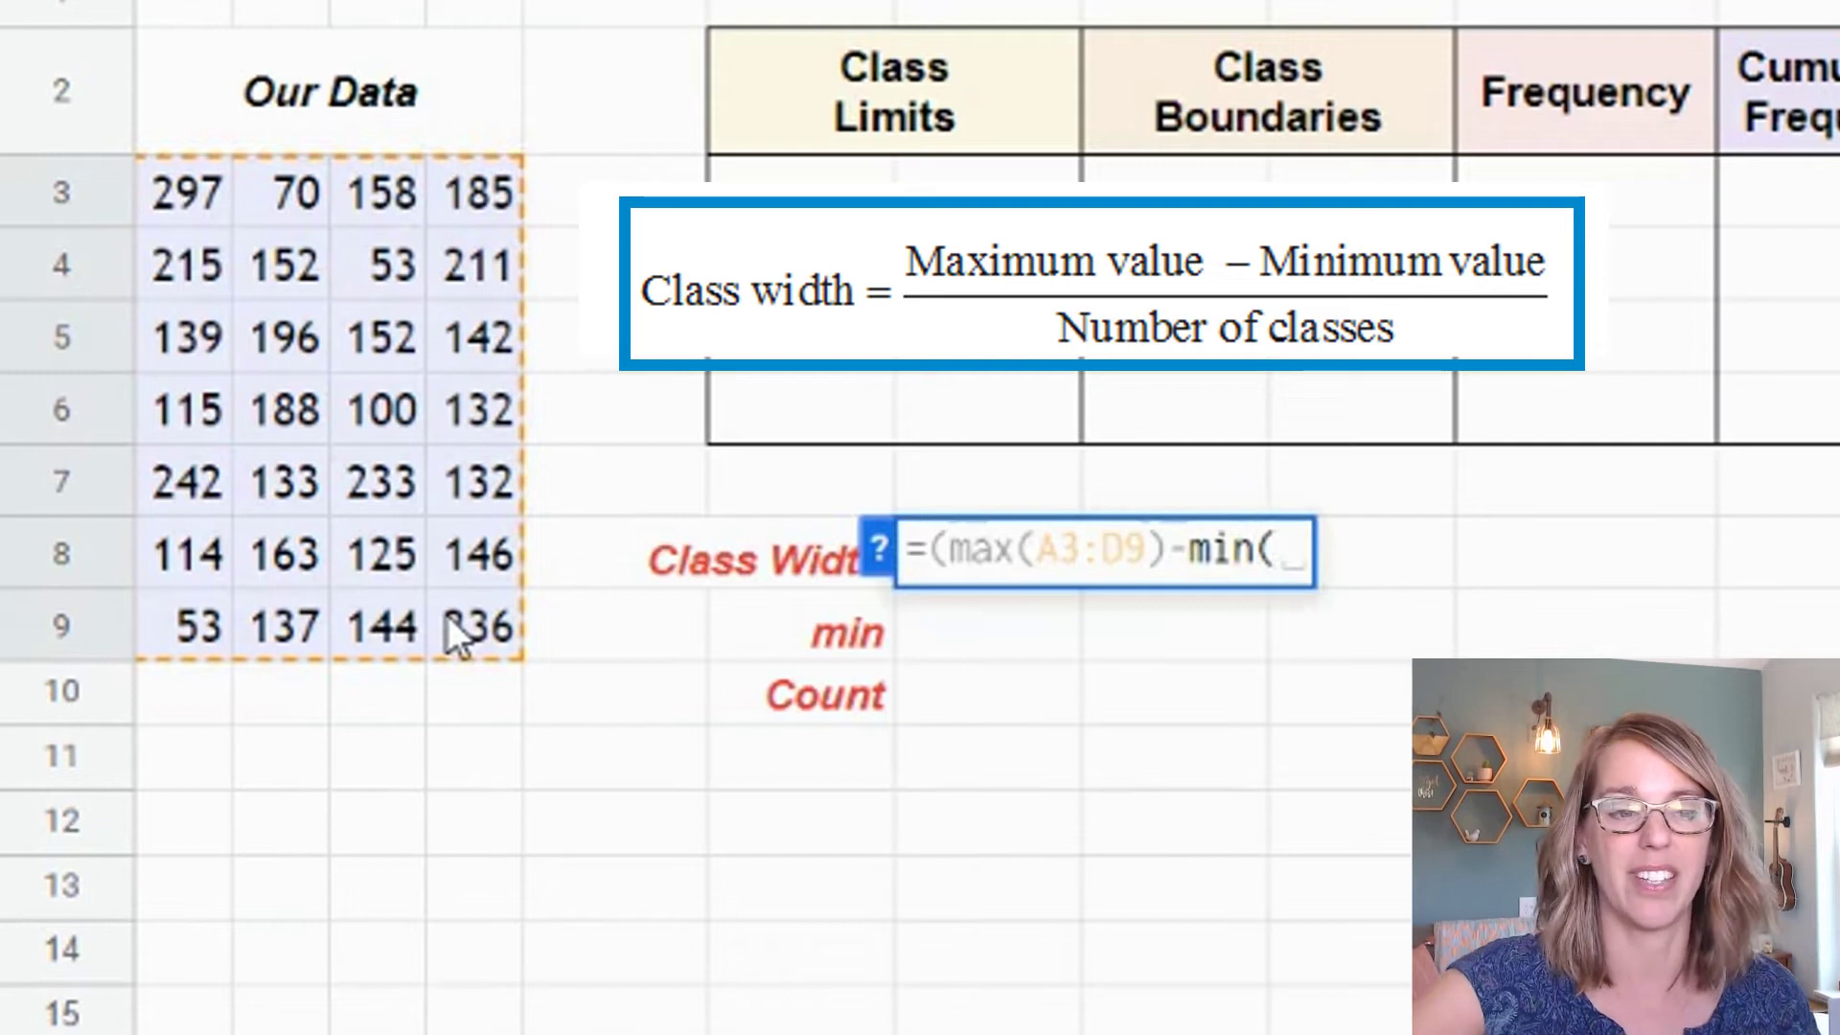
drag(198, 203, 455, 644)
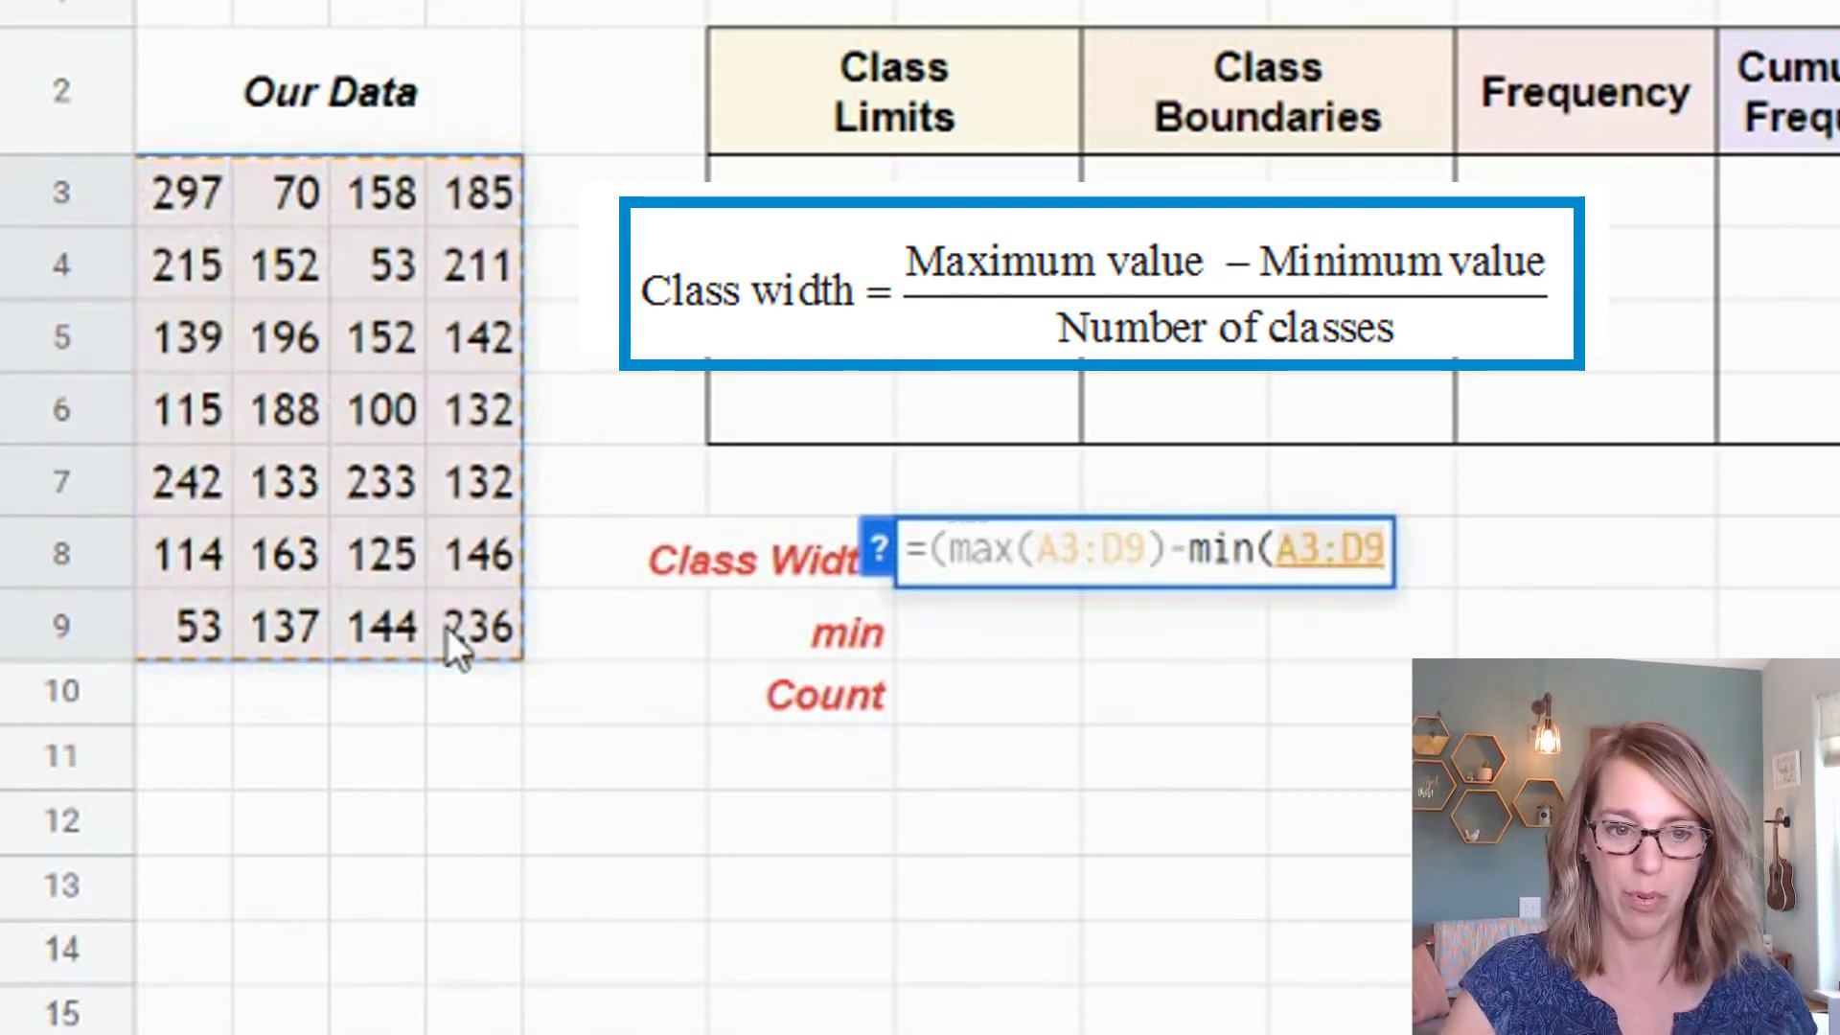
text()))
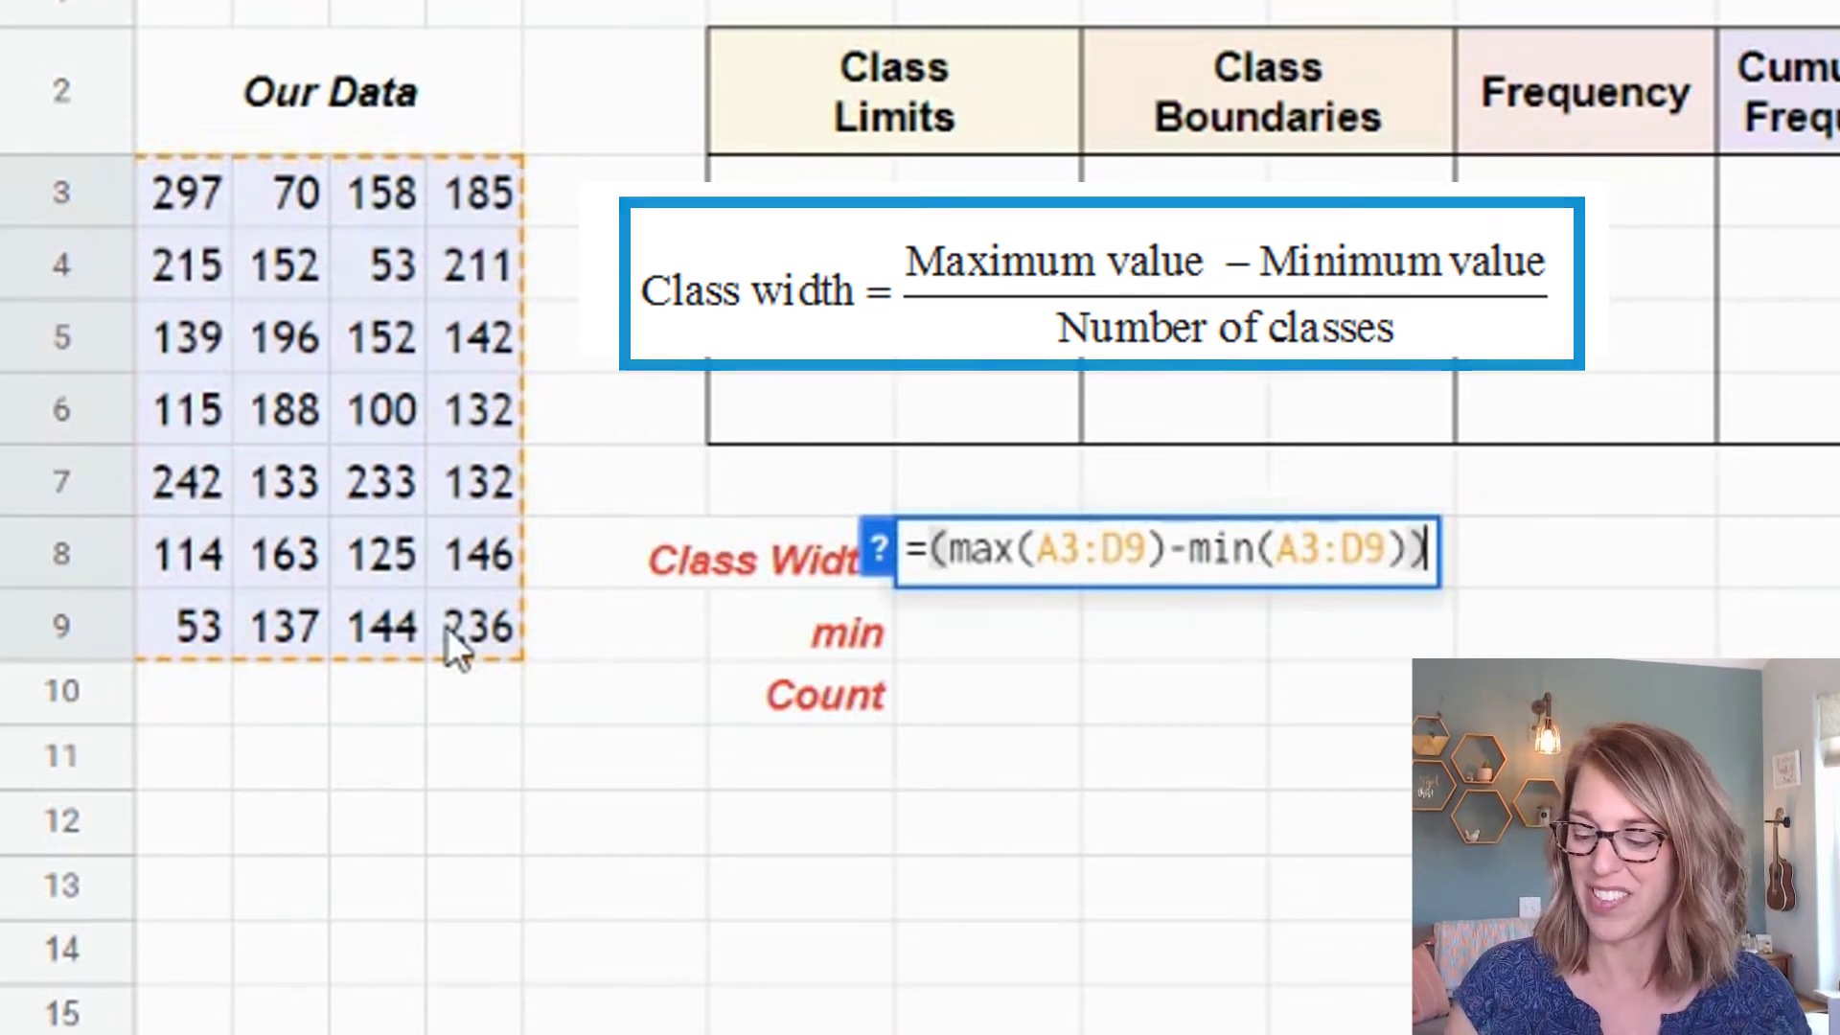
text(/4)
key(Return)
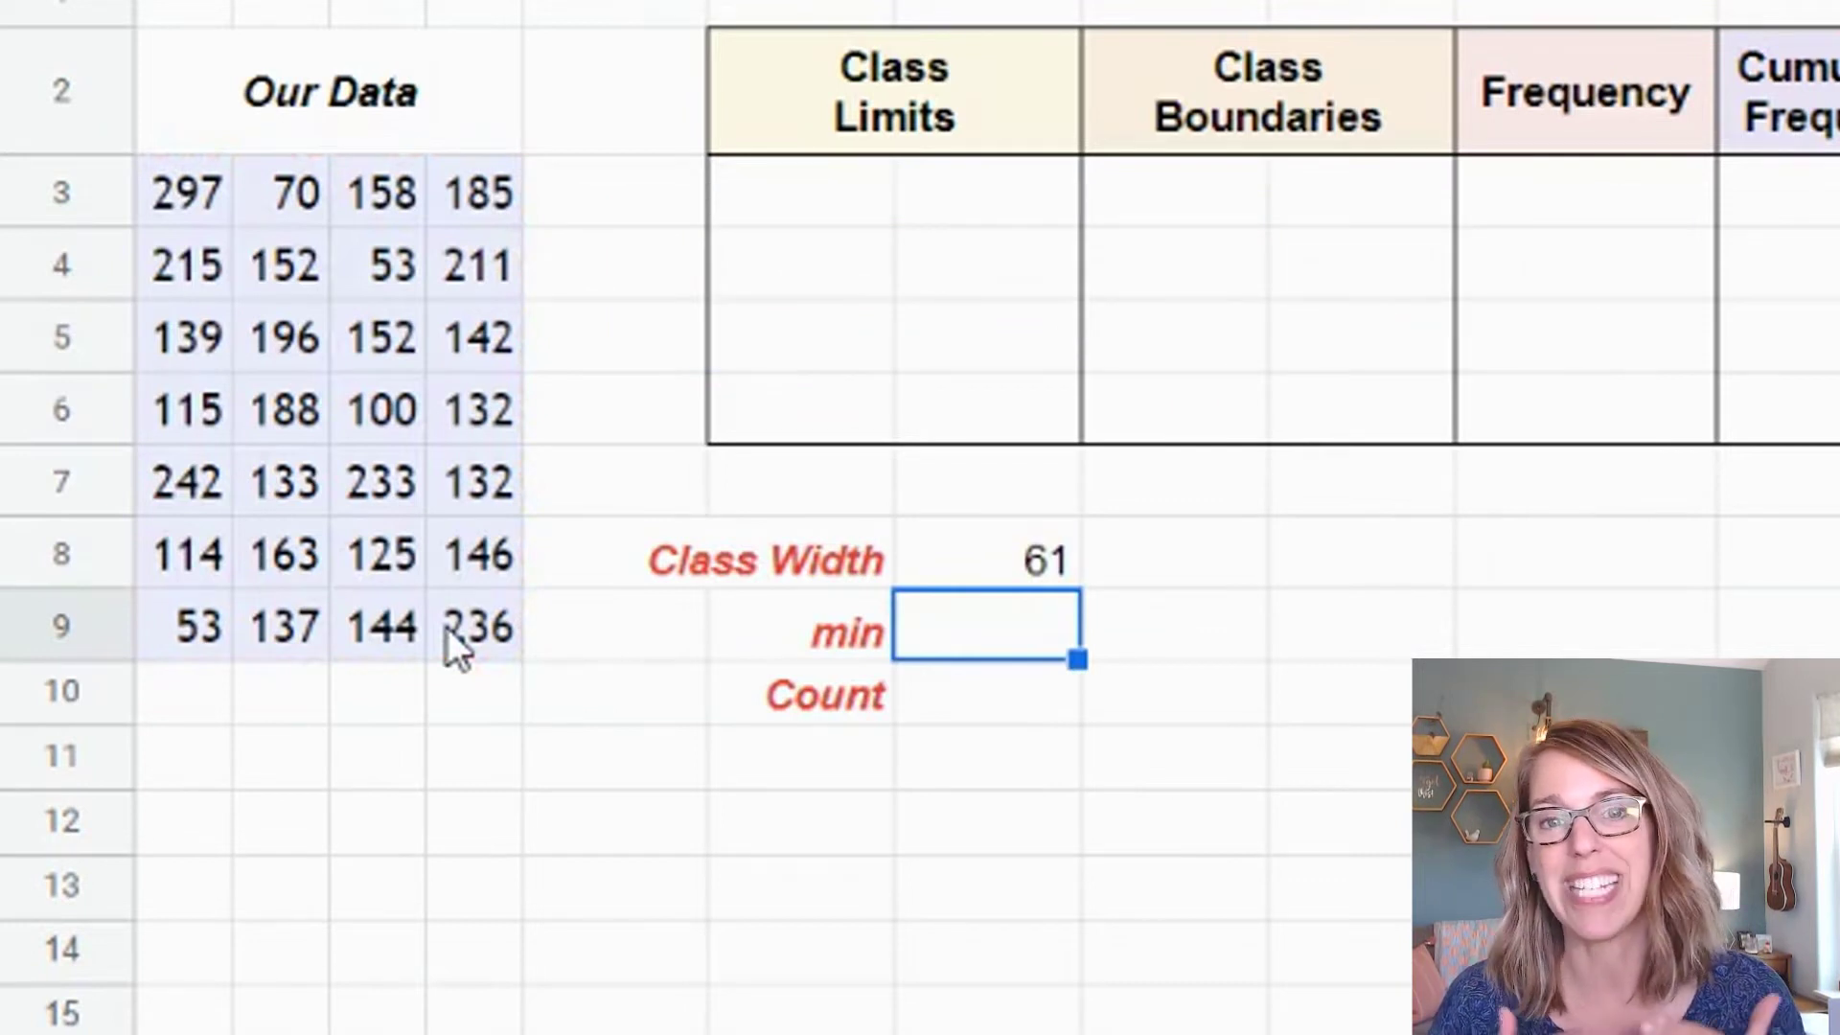
Record the rounded-up class width 62 in the cell right of 61.
key(Up)
key(Right)
text(62)
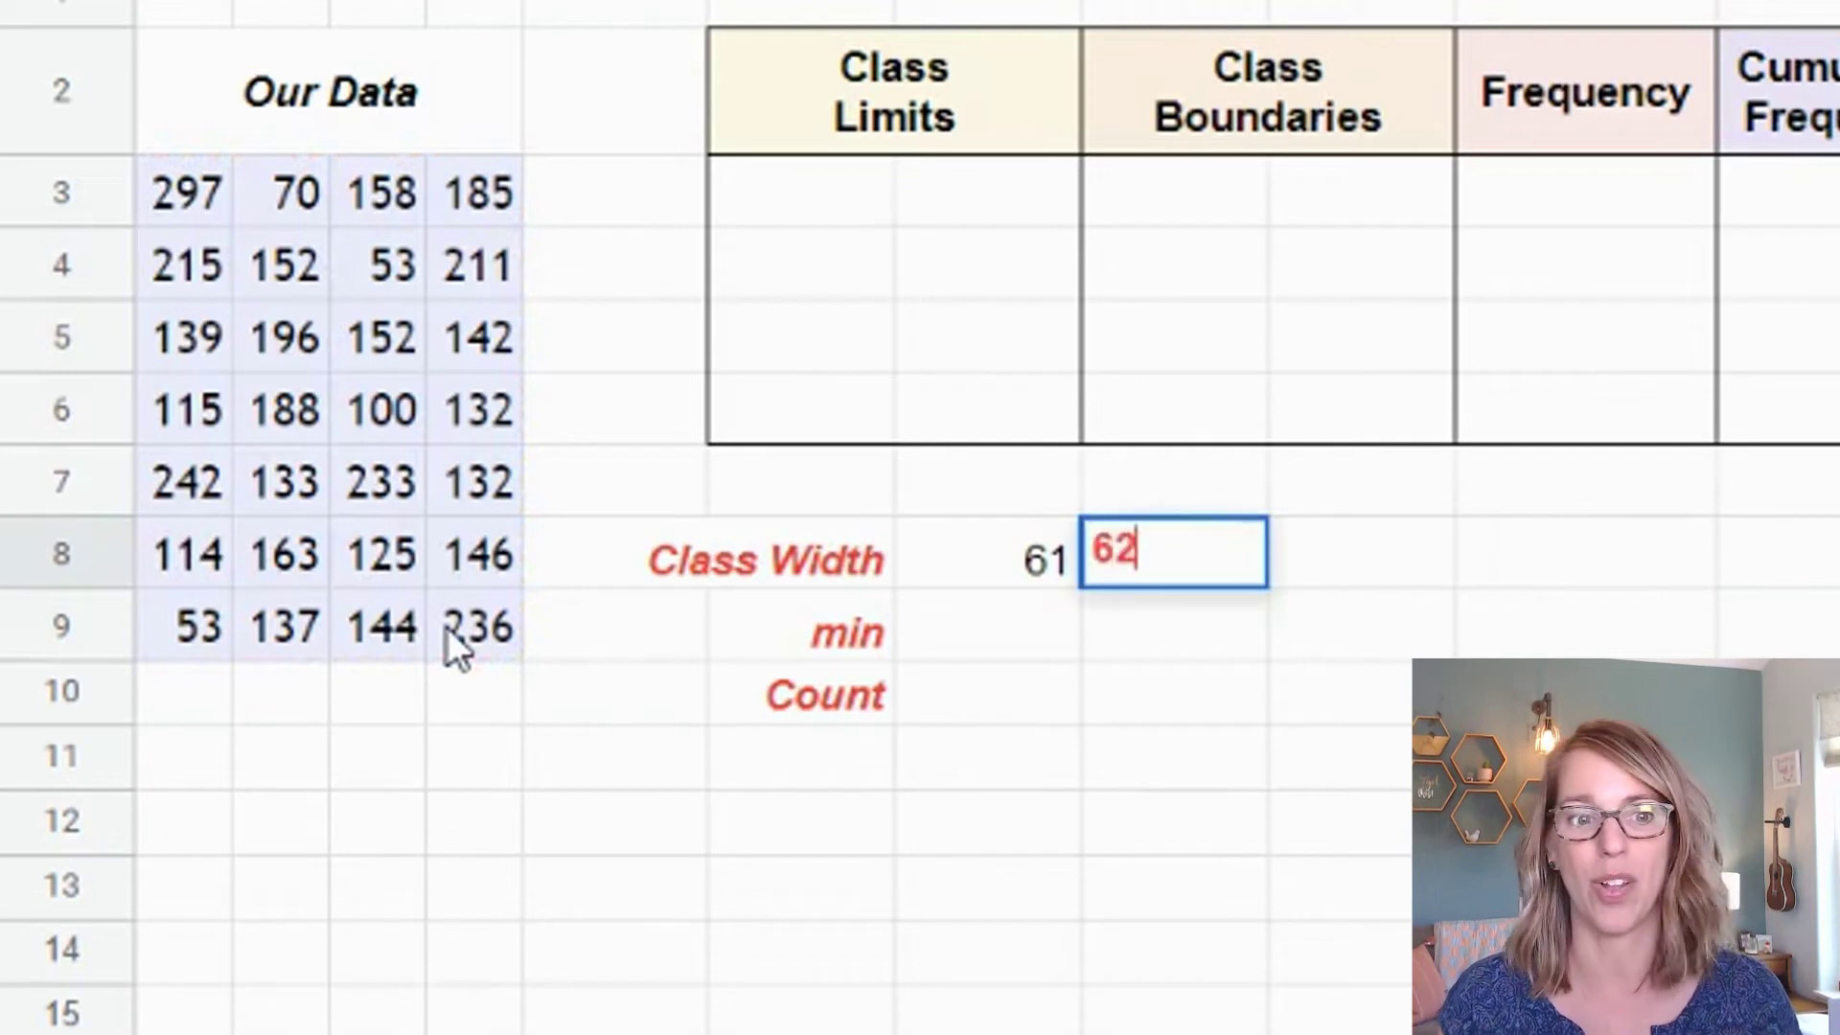
key(Return)
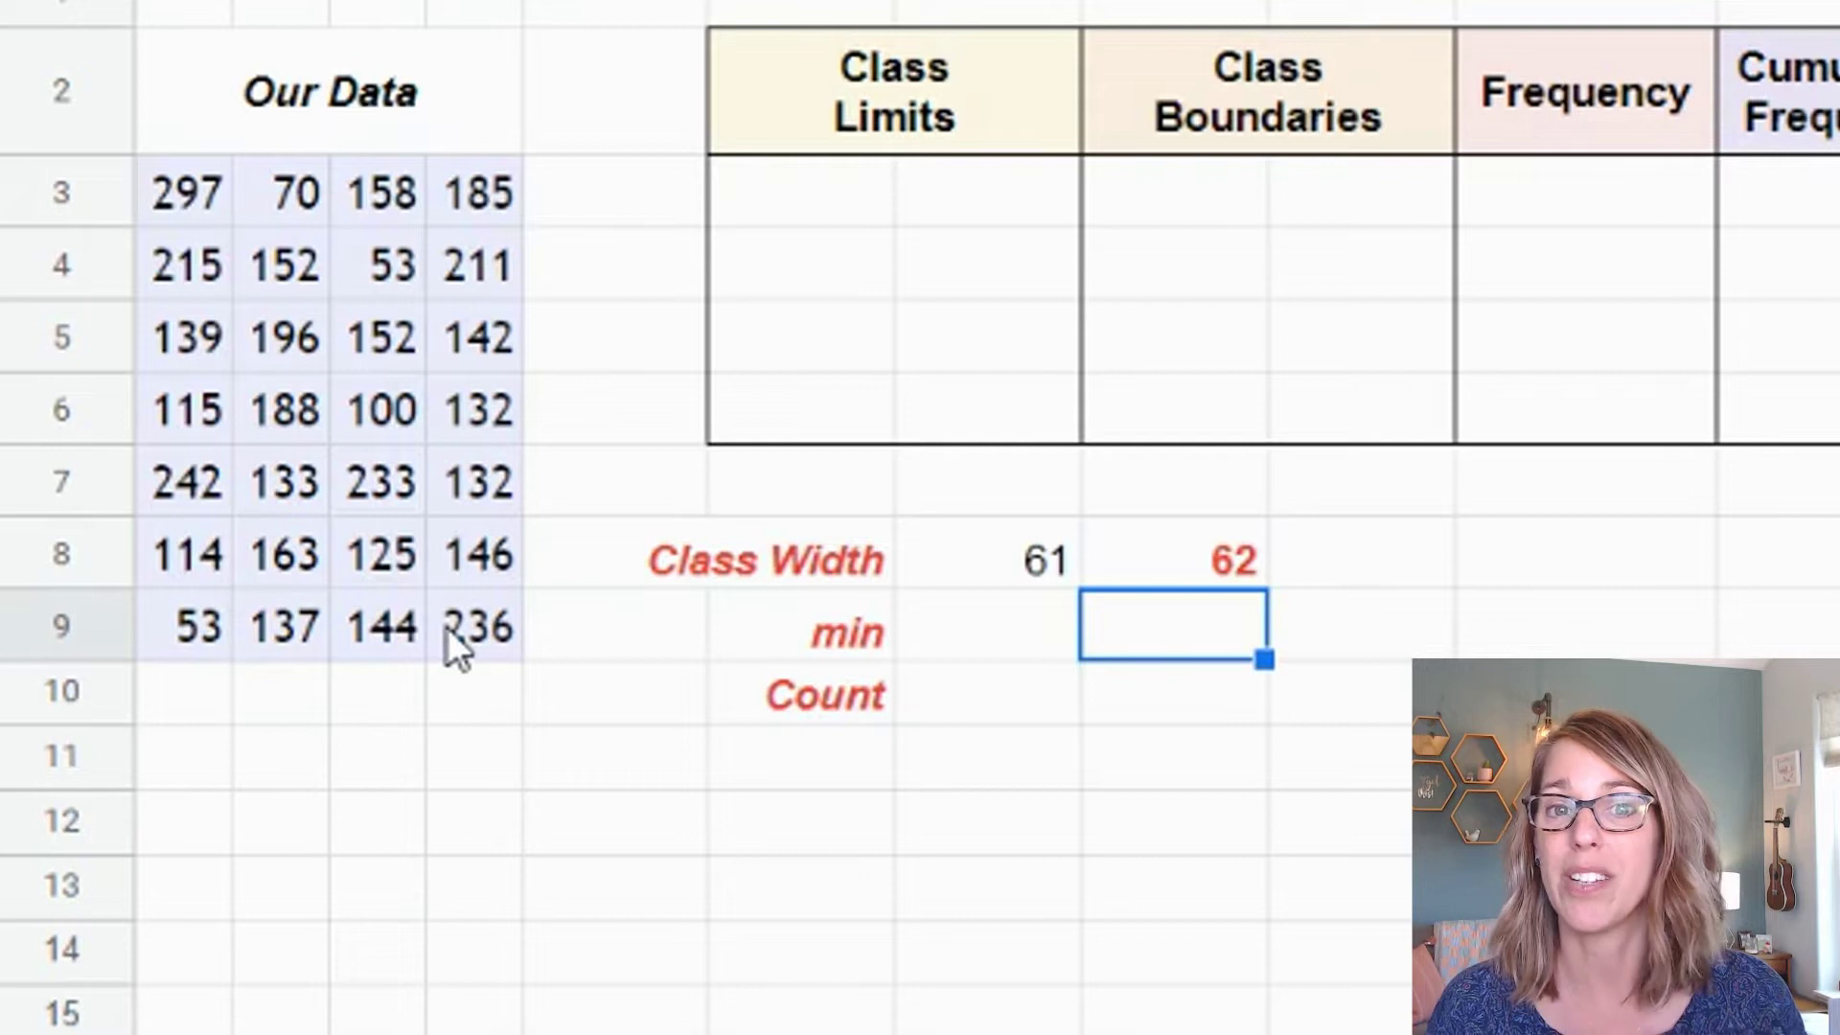
Enter =MIN(A3:D9) in G9 beside the min label, returning 53.
key(Left)
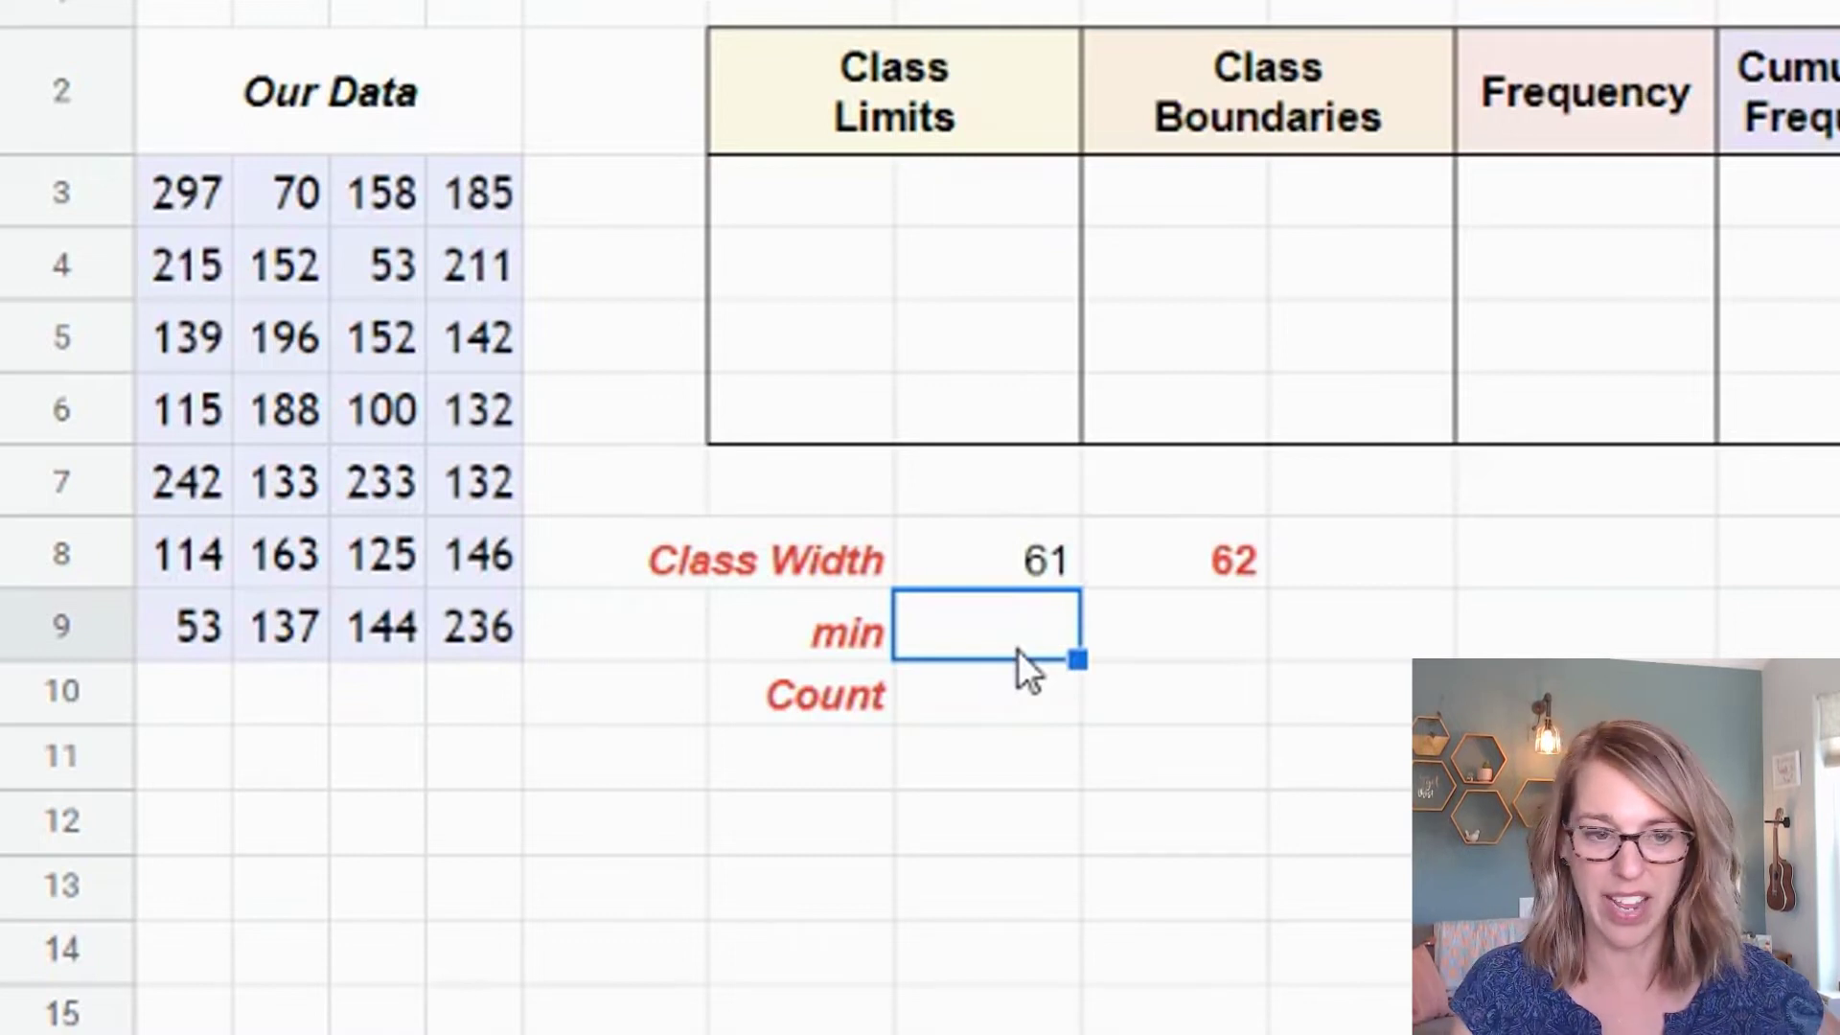
text(=)
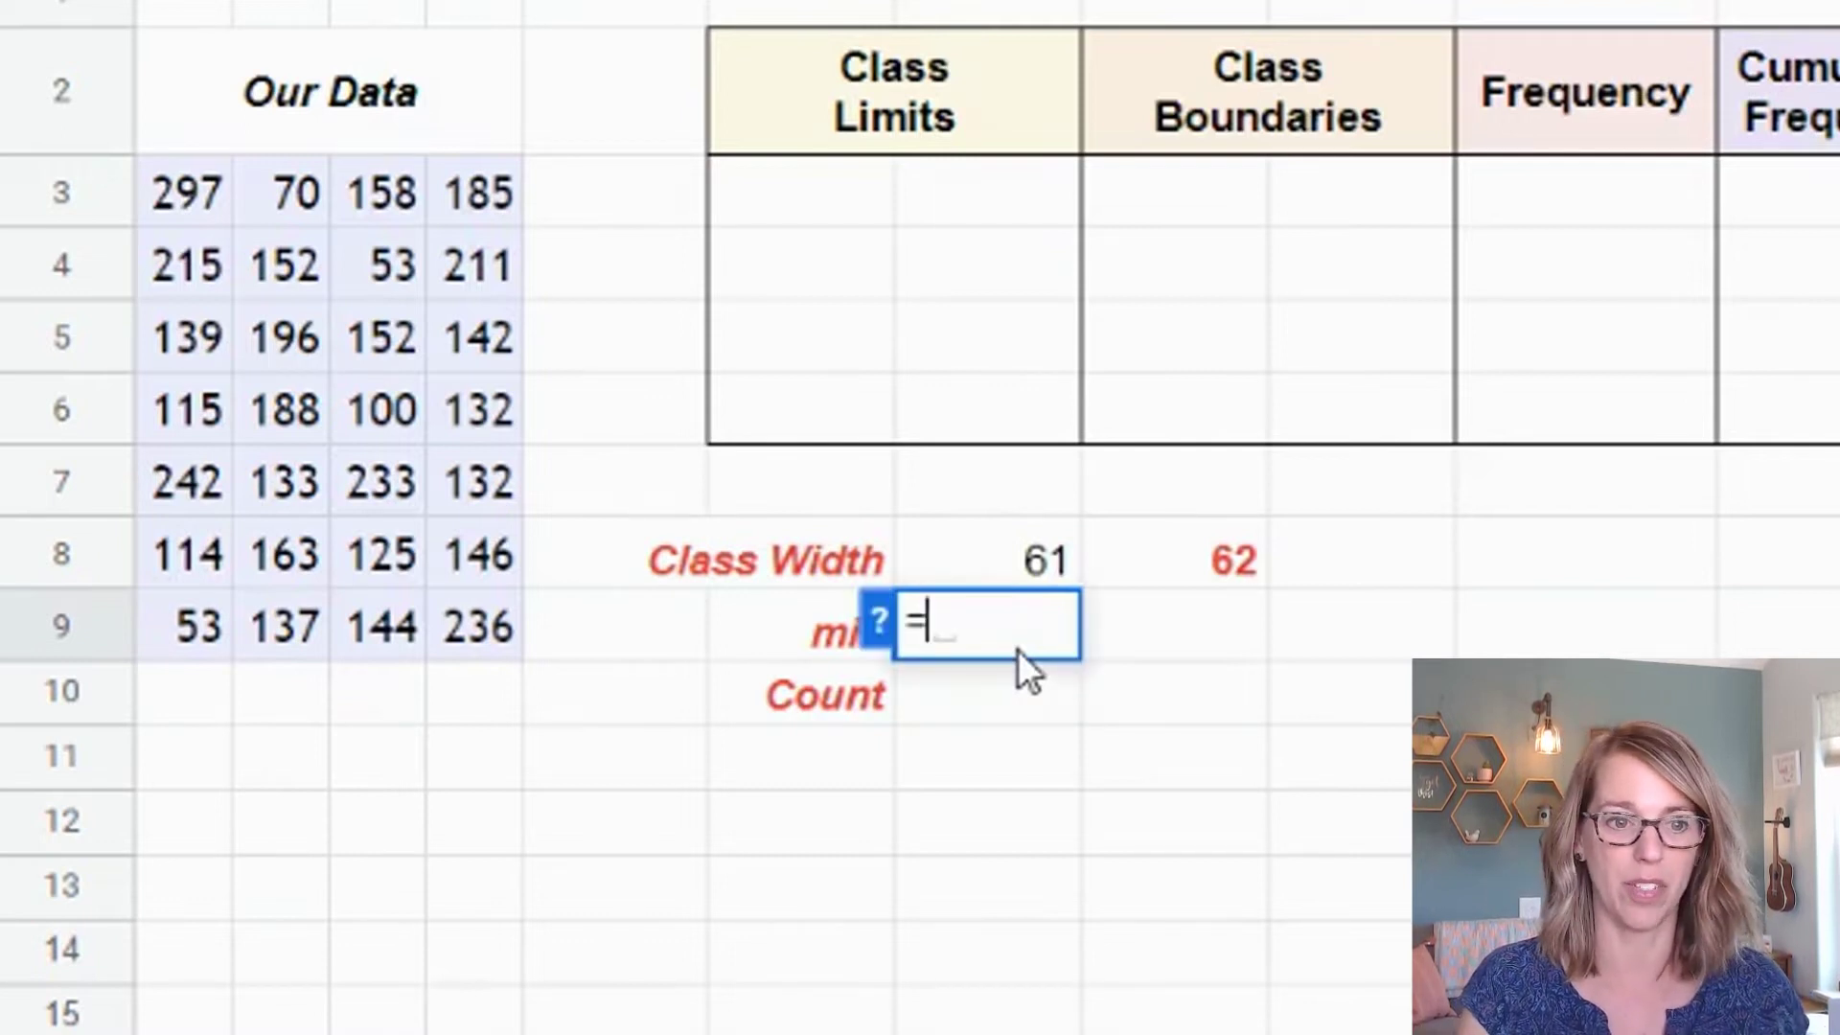
text(min()
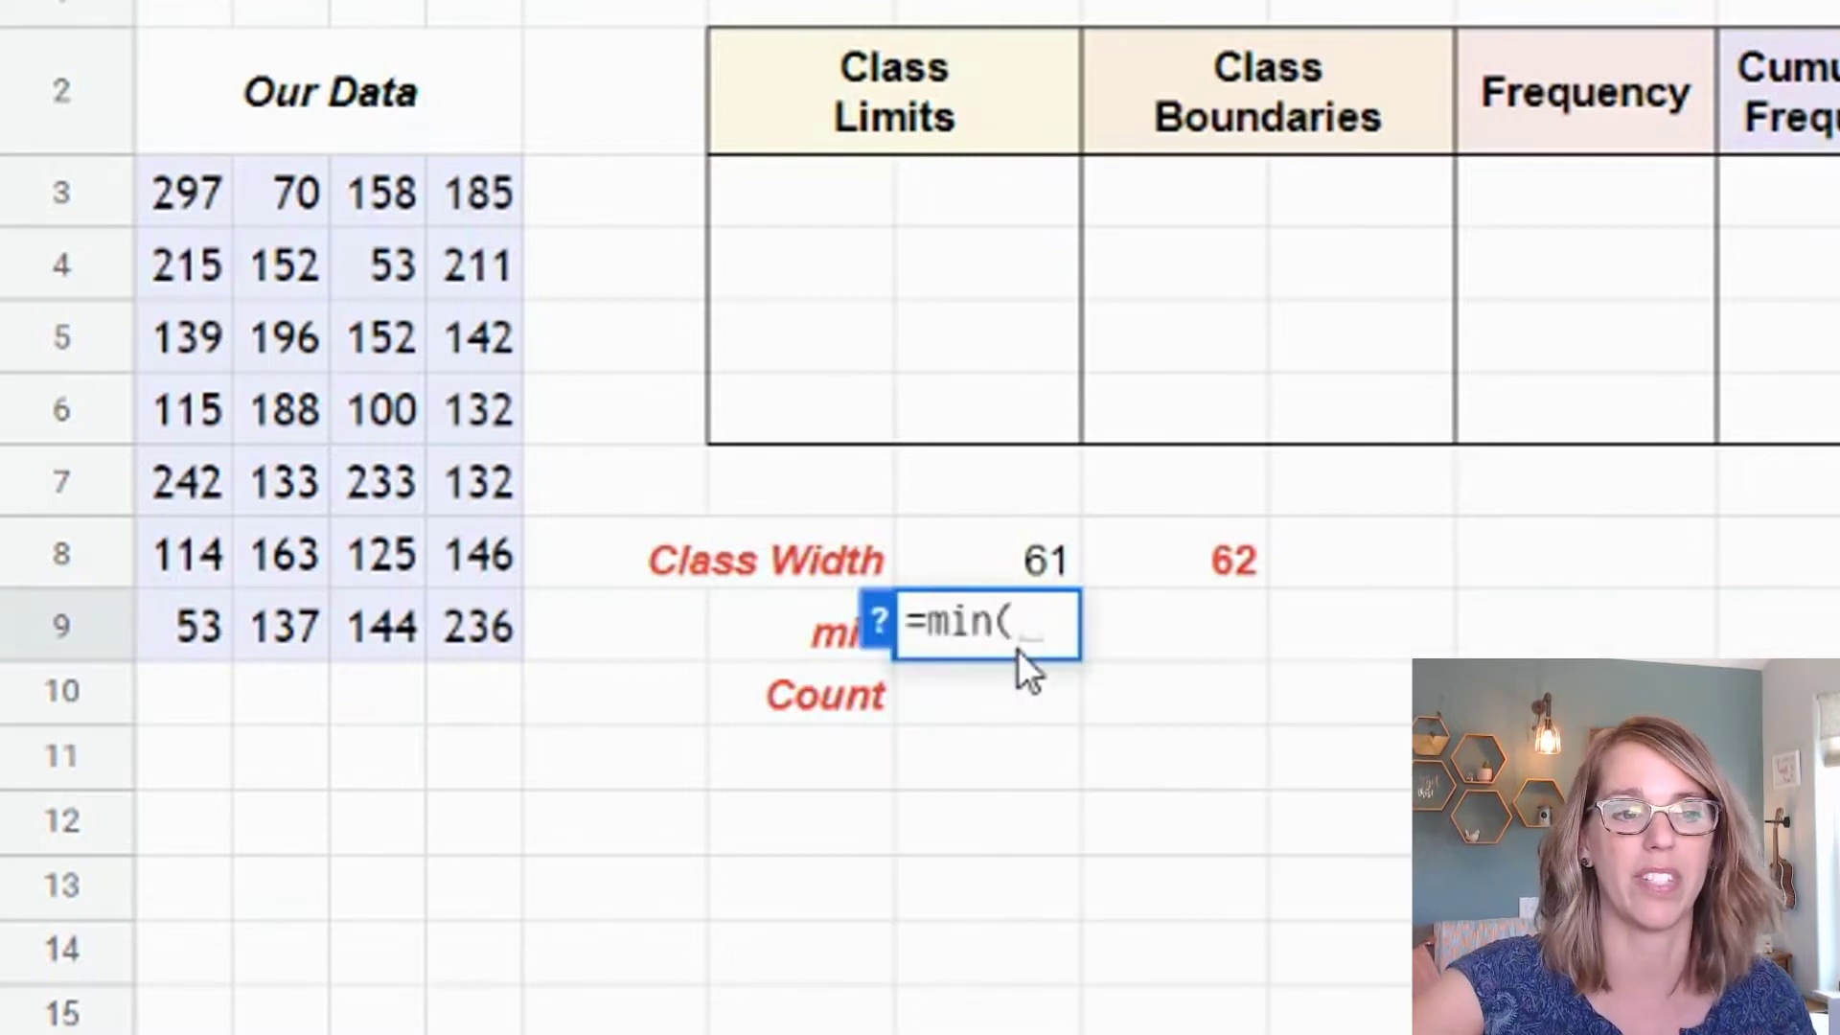
drag(187, 191, 462, 613)
key(Return)
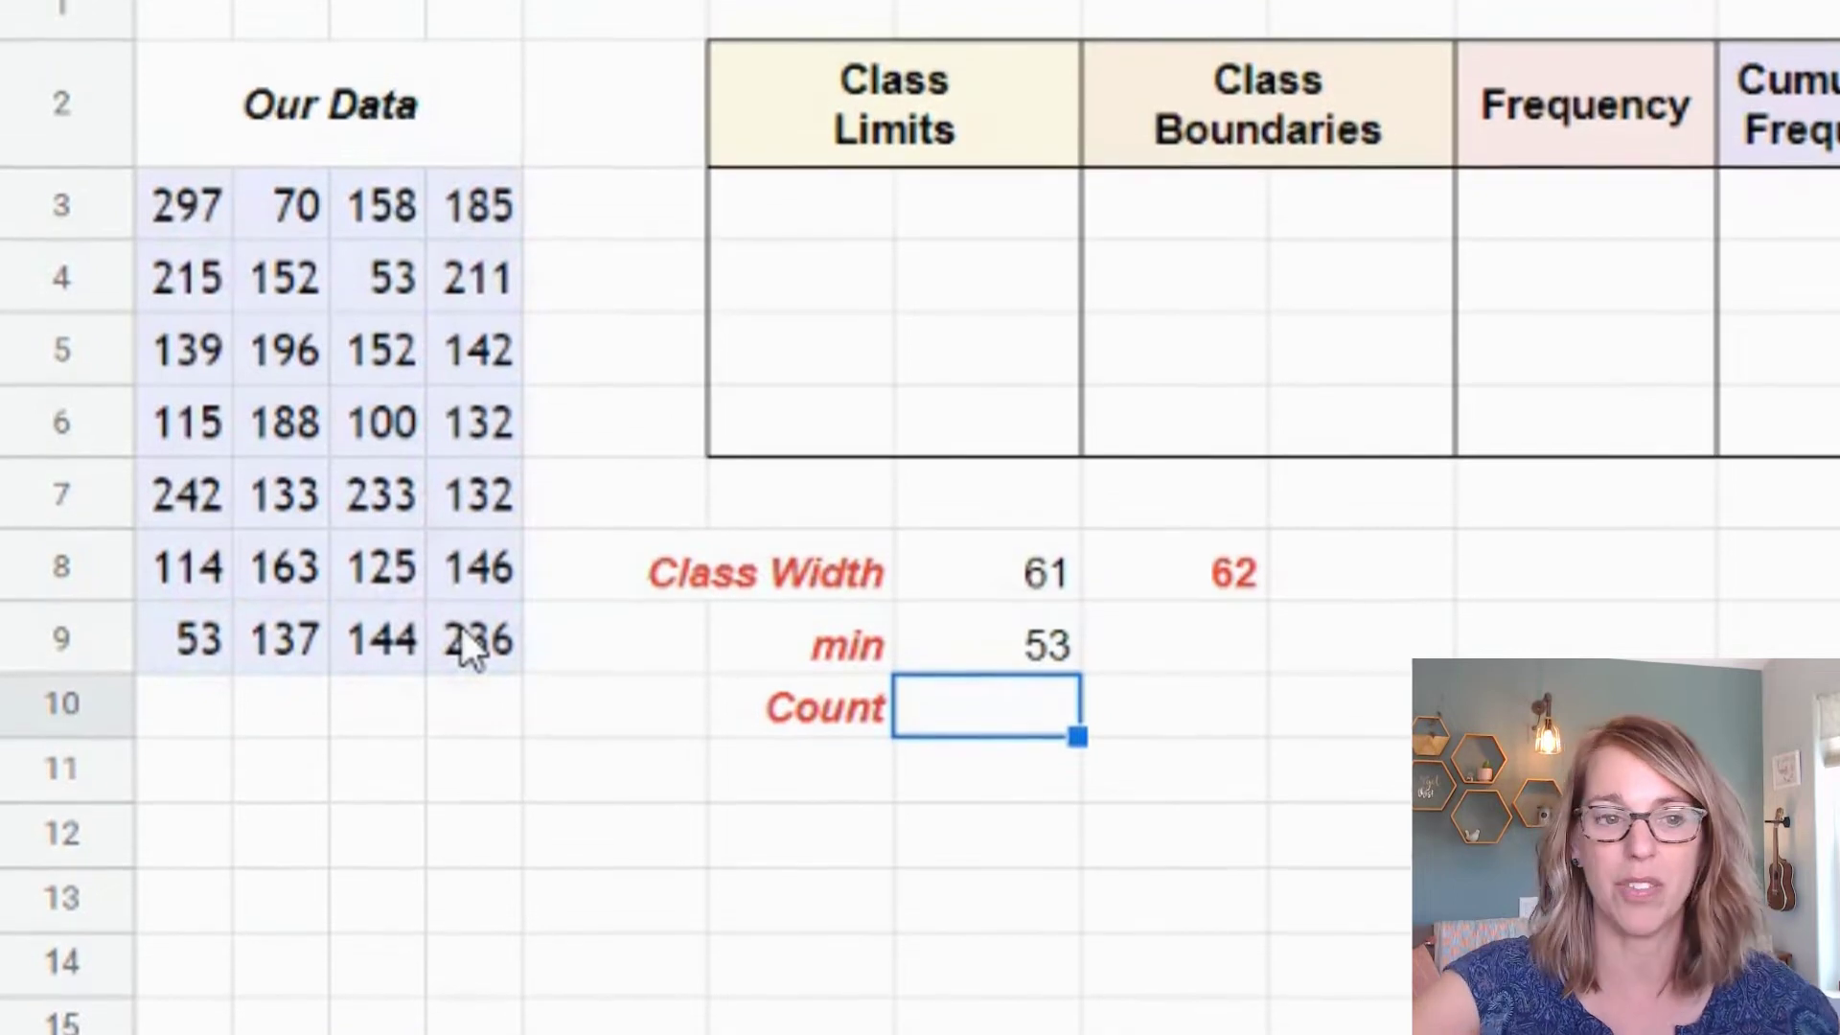
Put 53 in F3 and fill =F3+62 down to F6, giving 53, 115, 177, 239.
click(772, 223)
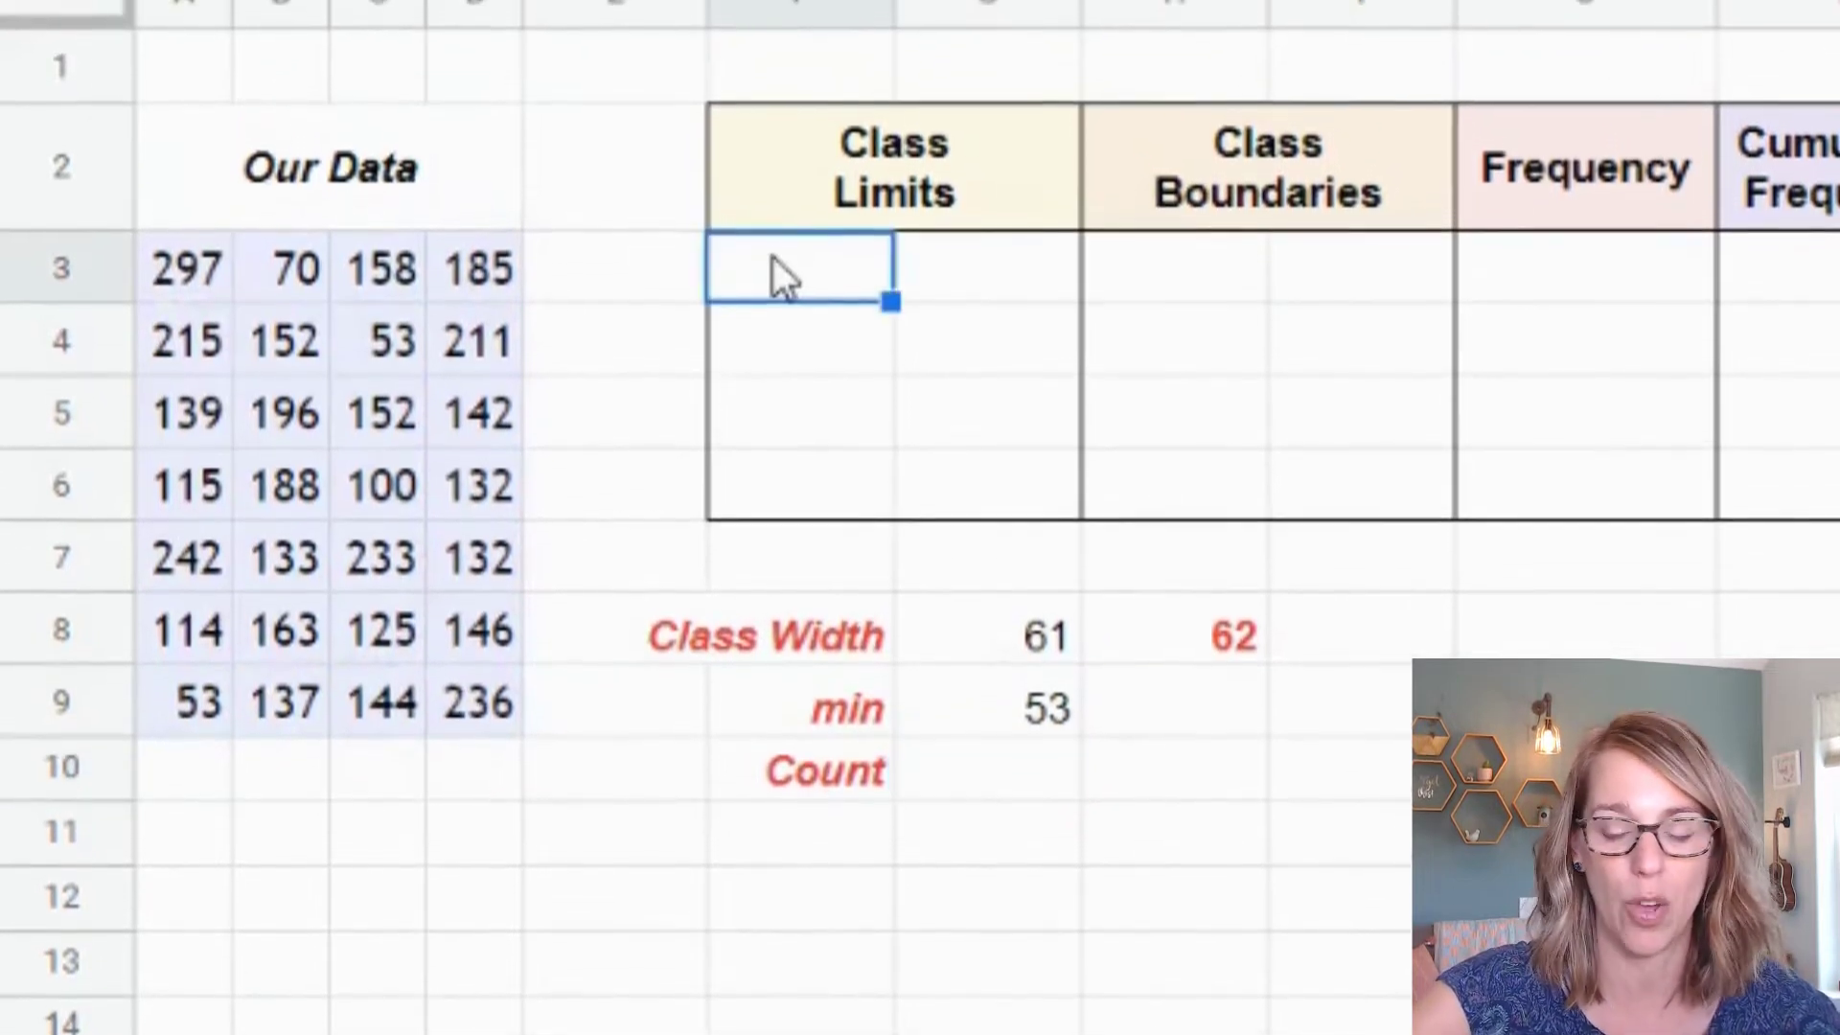
text(53)
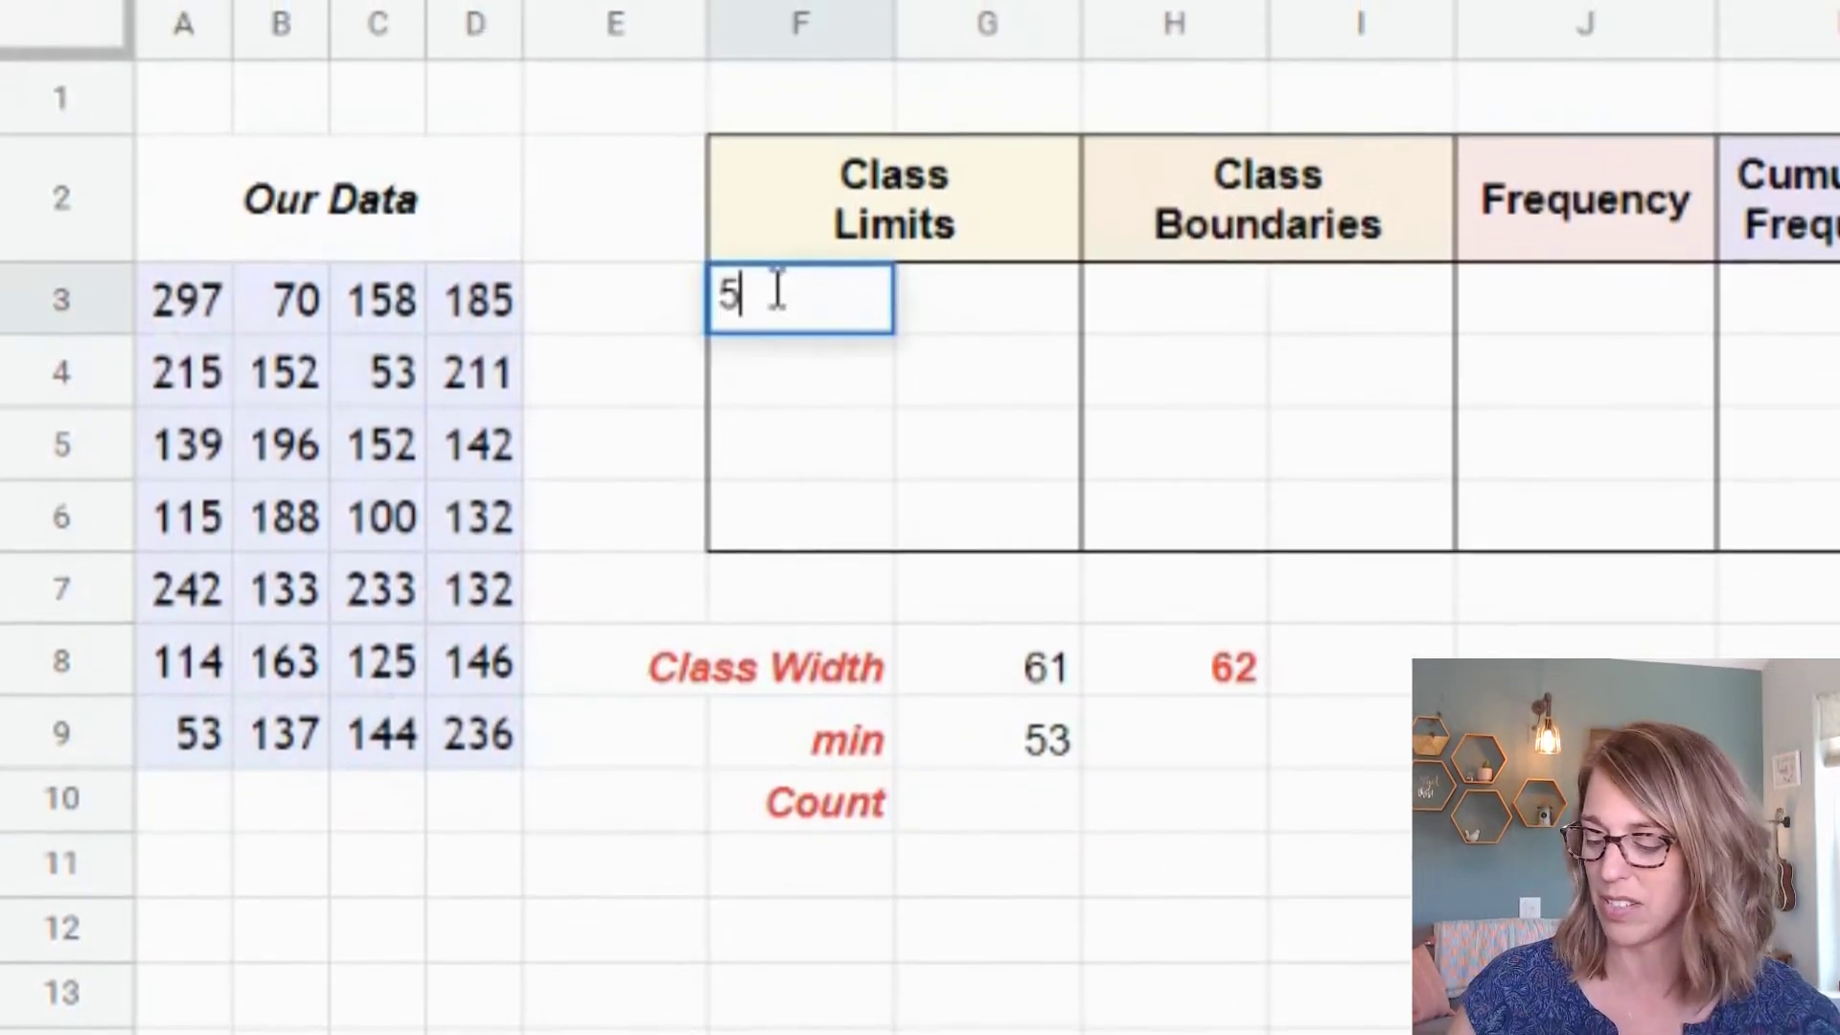
key(Return)
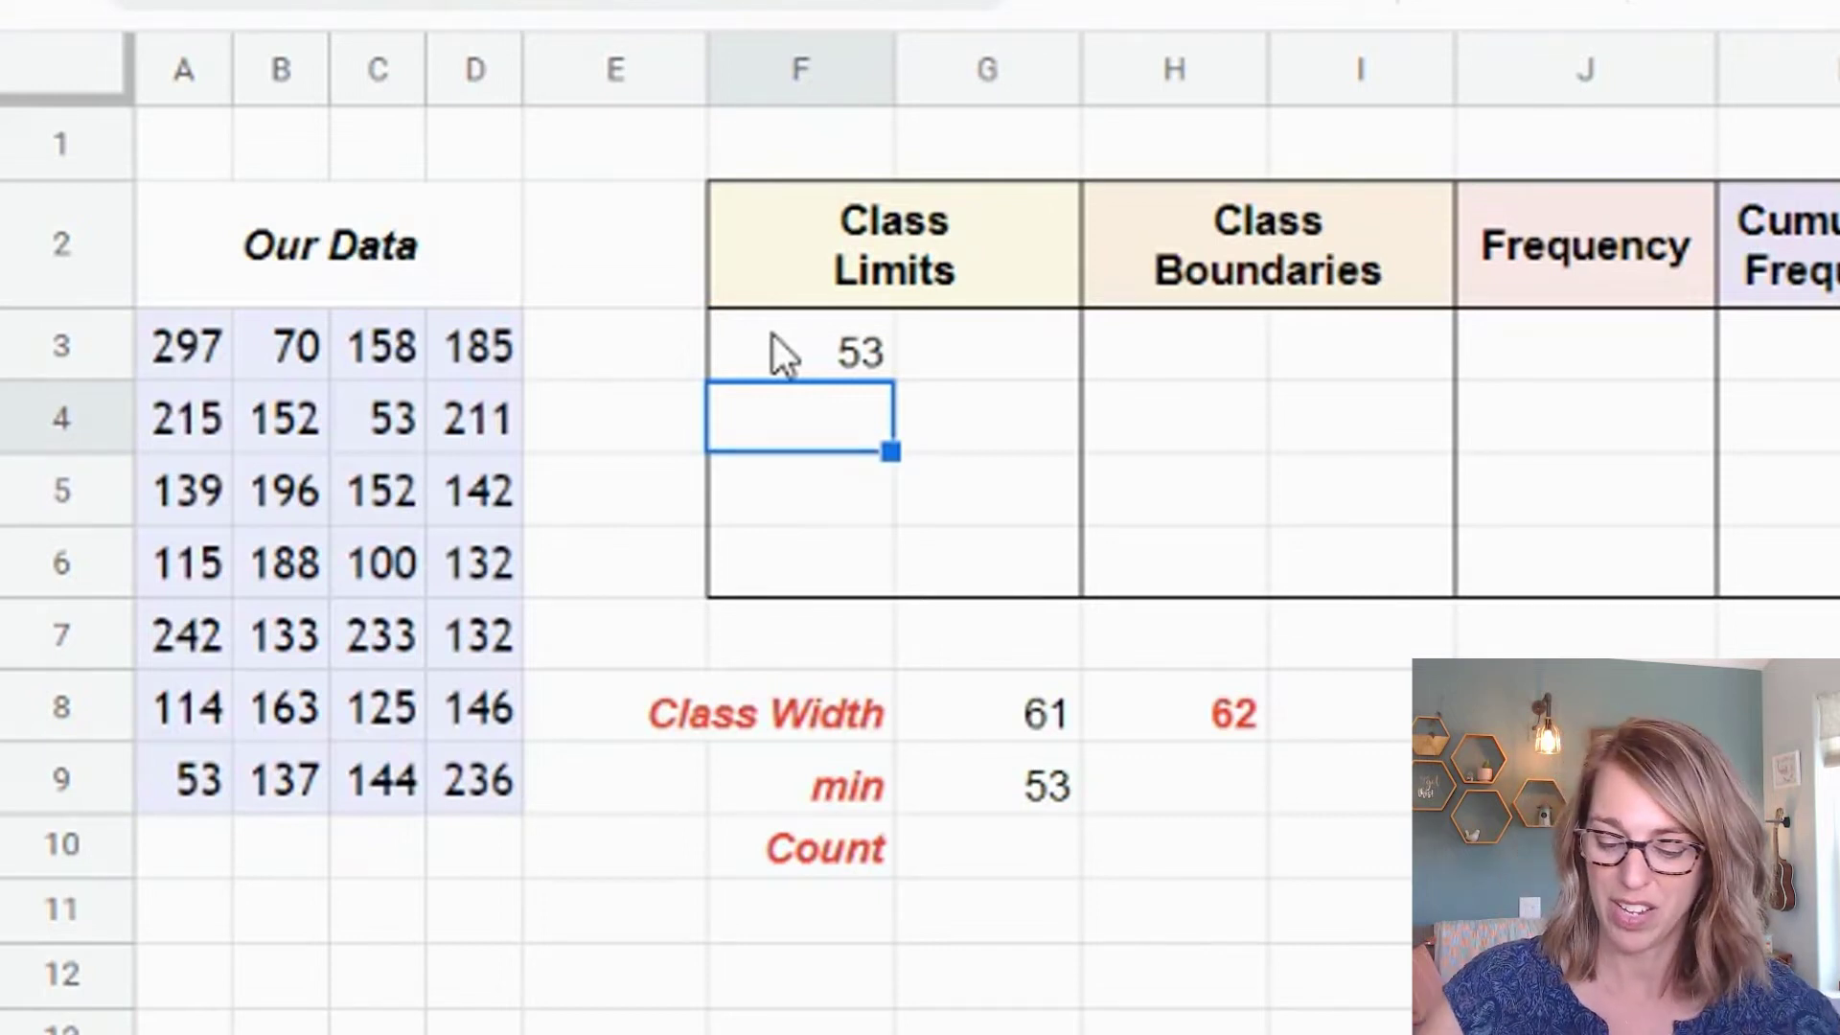
key(Return)
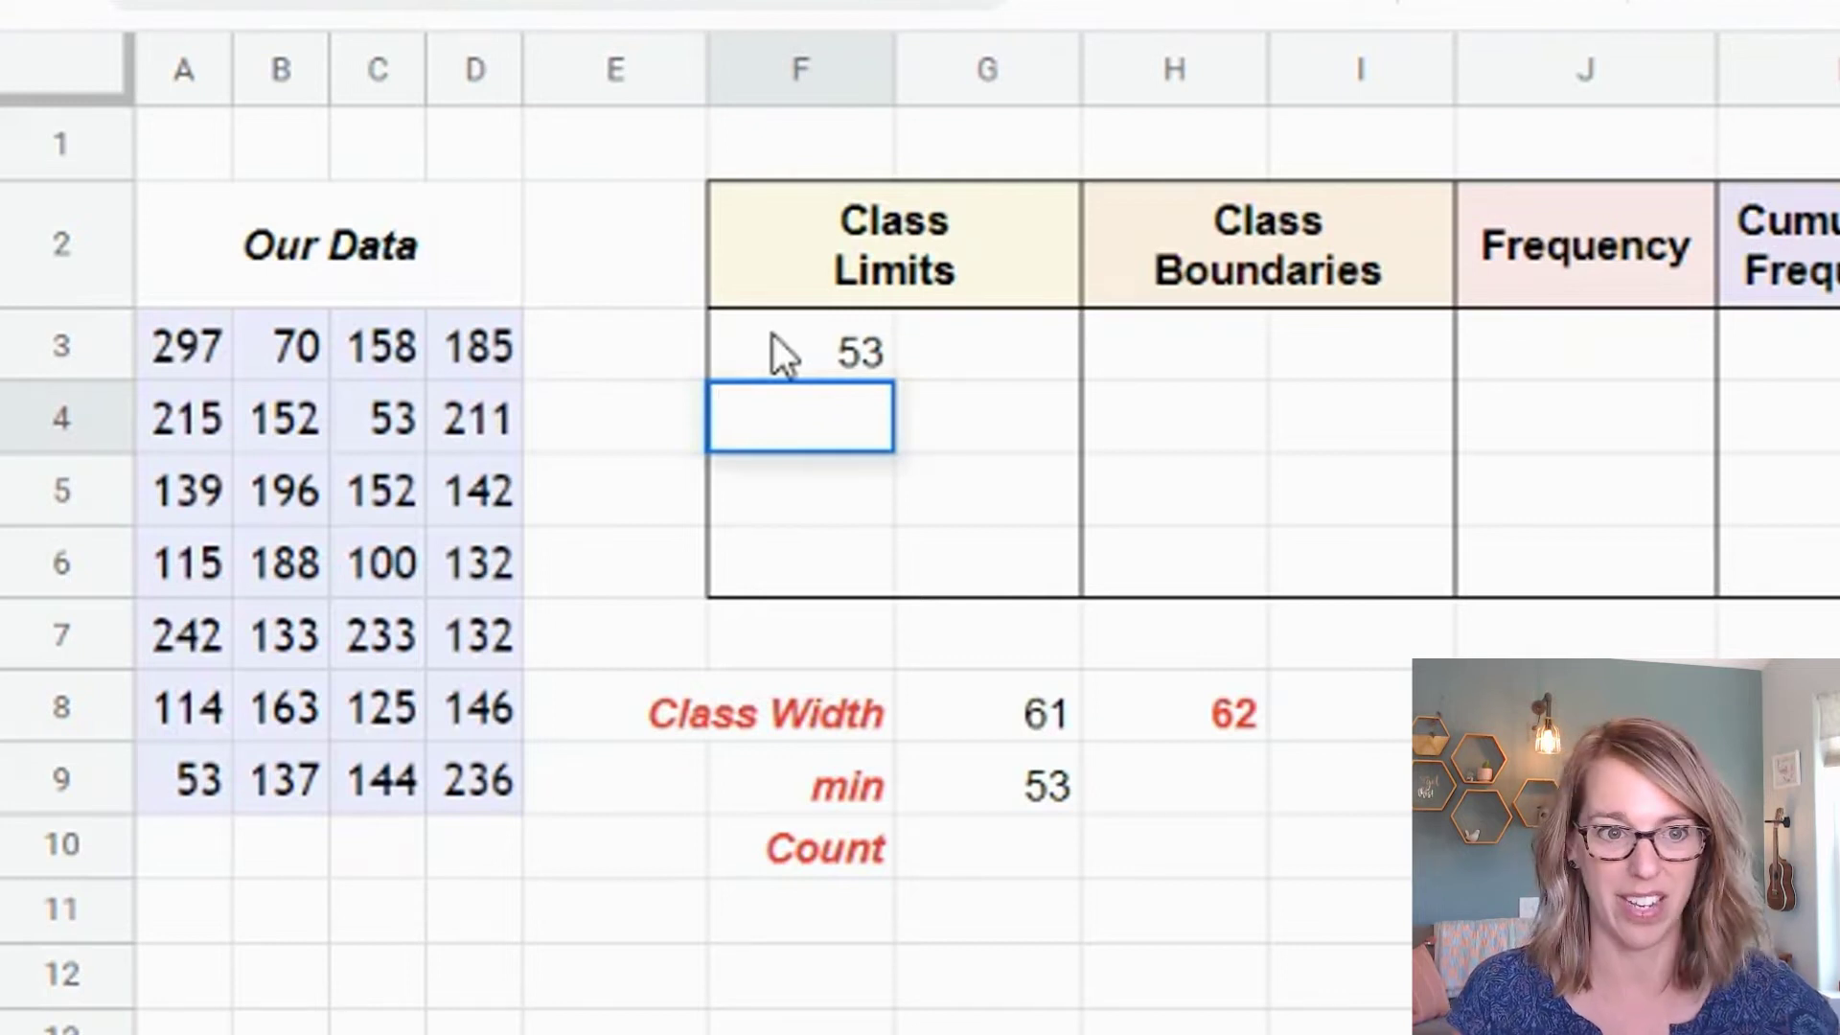
text(=)
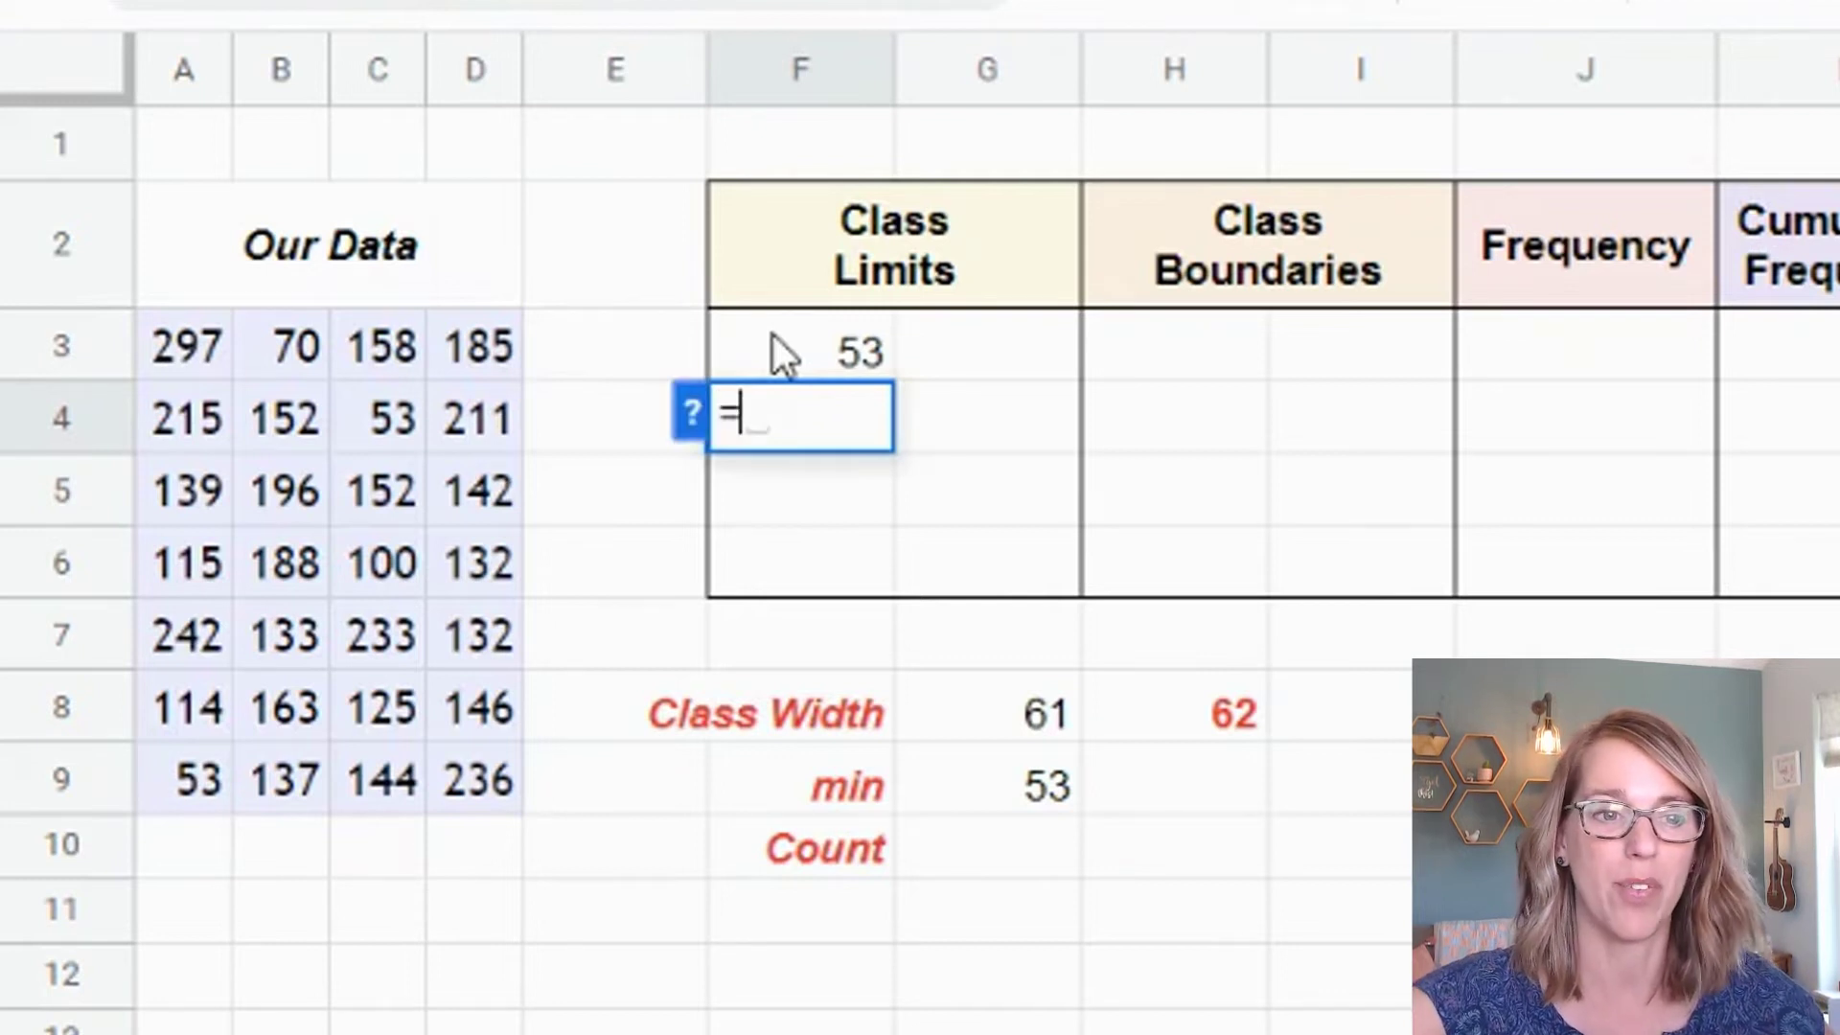
click(784, 337)
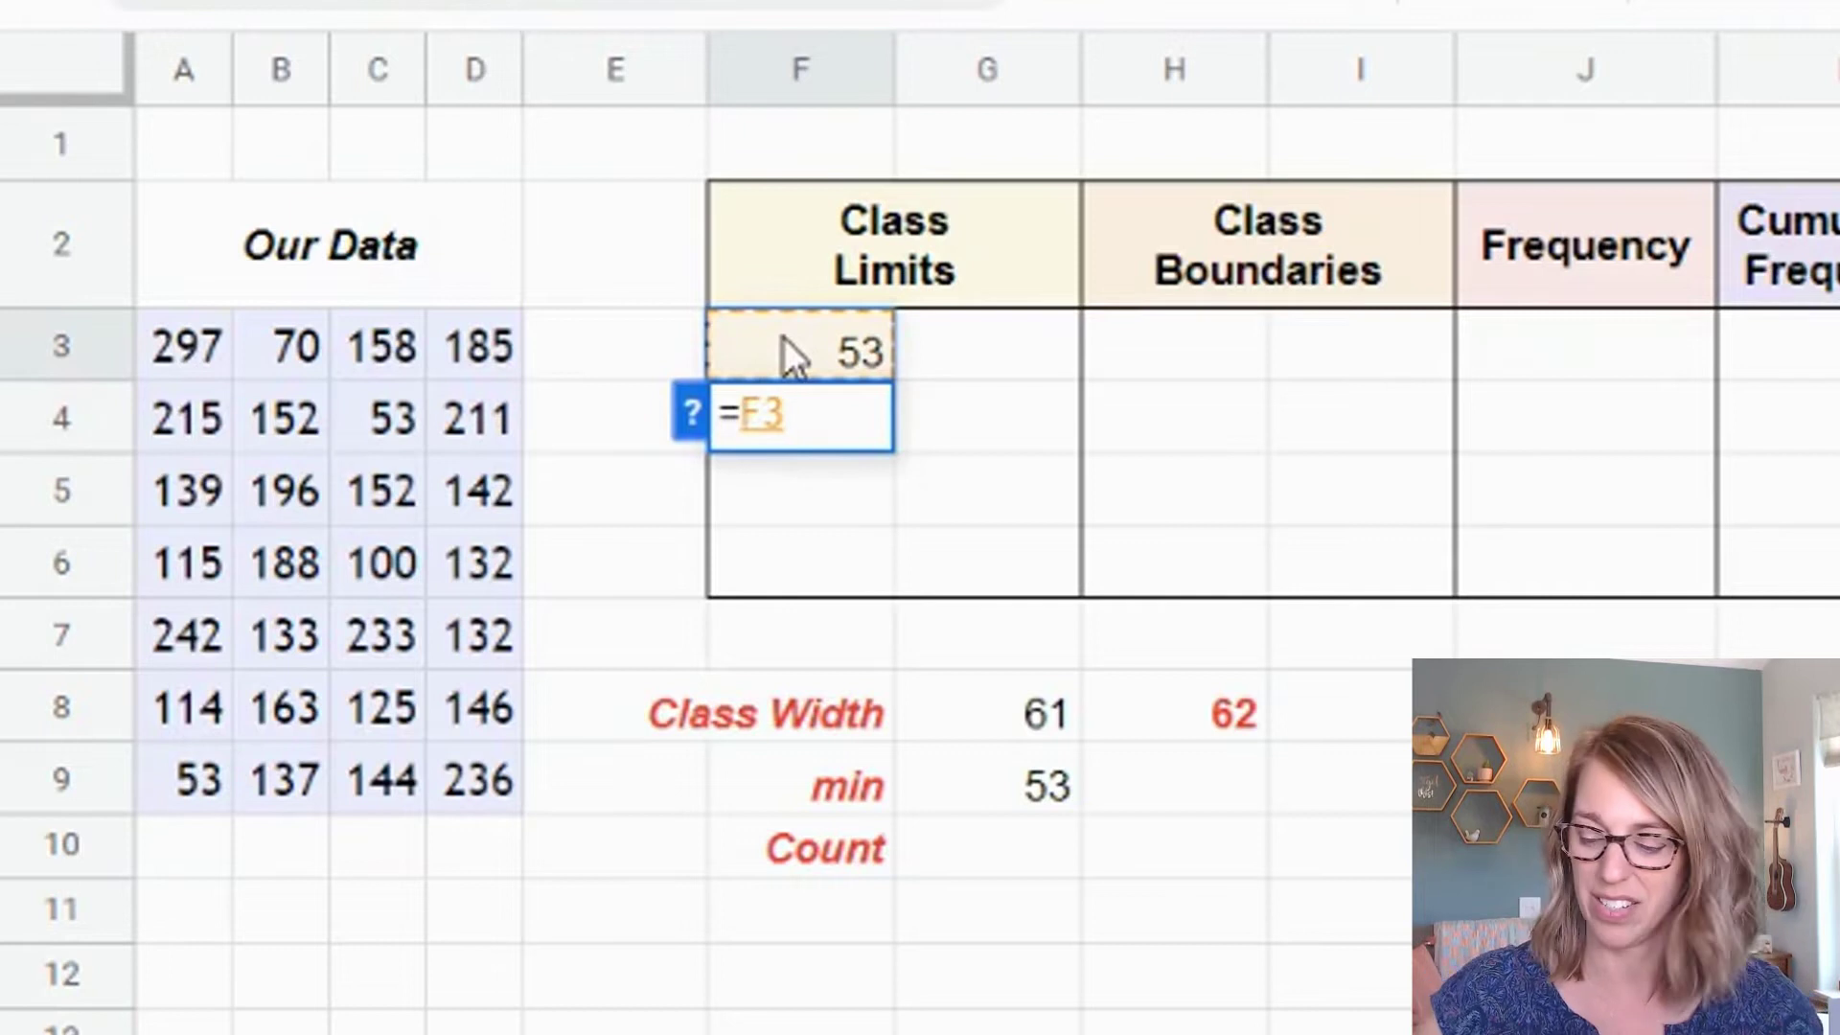
text(+62)
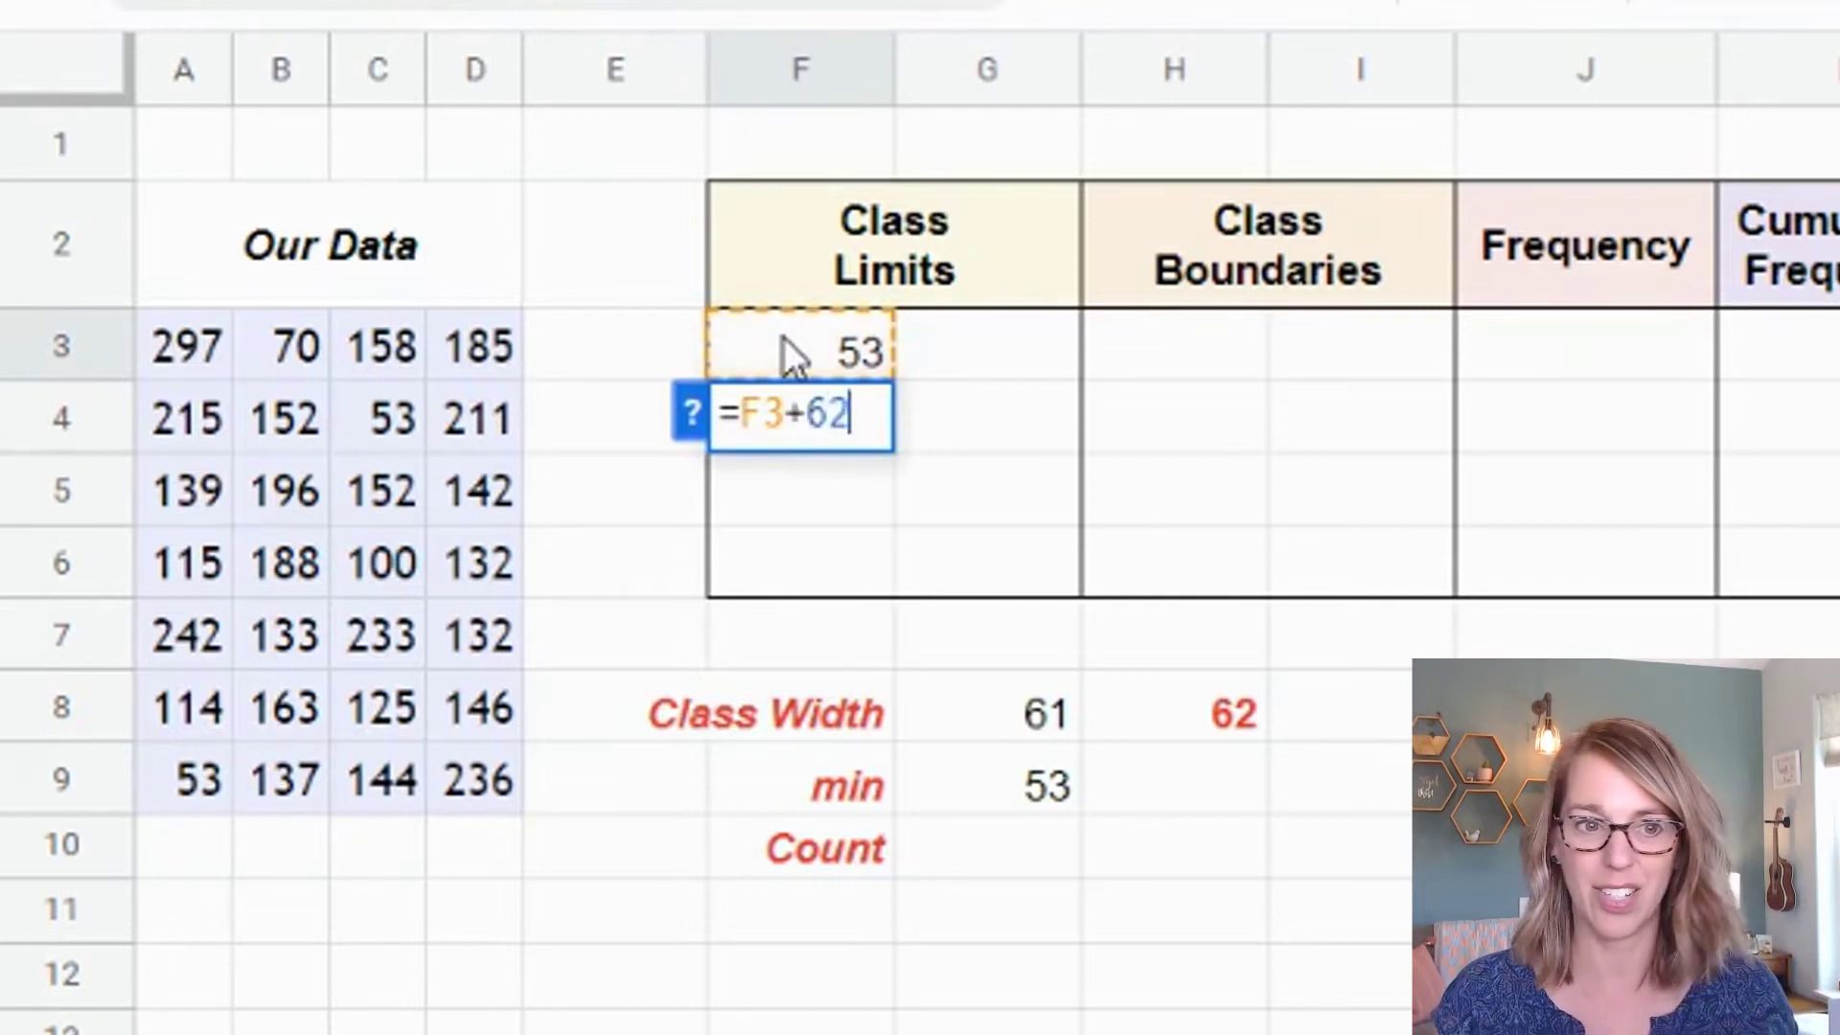
key(Return)
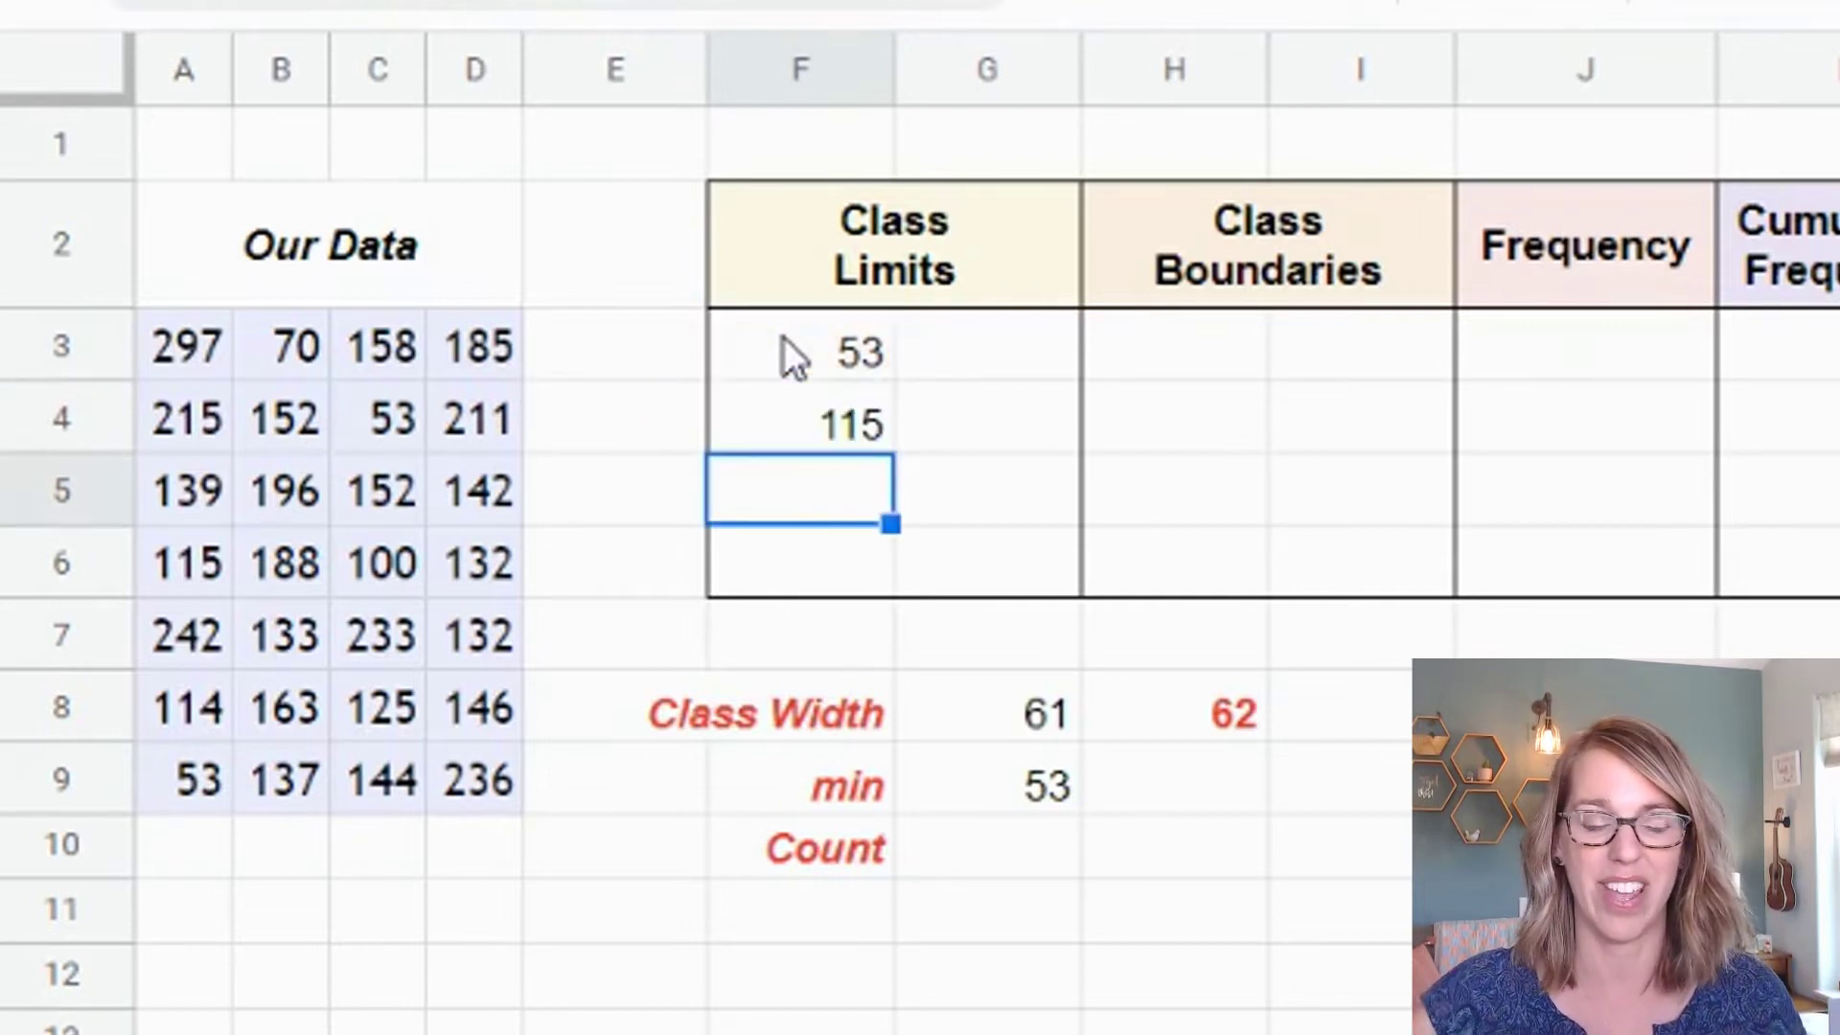
click(808, 428)
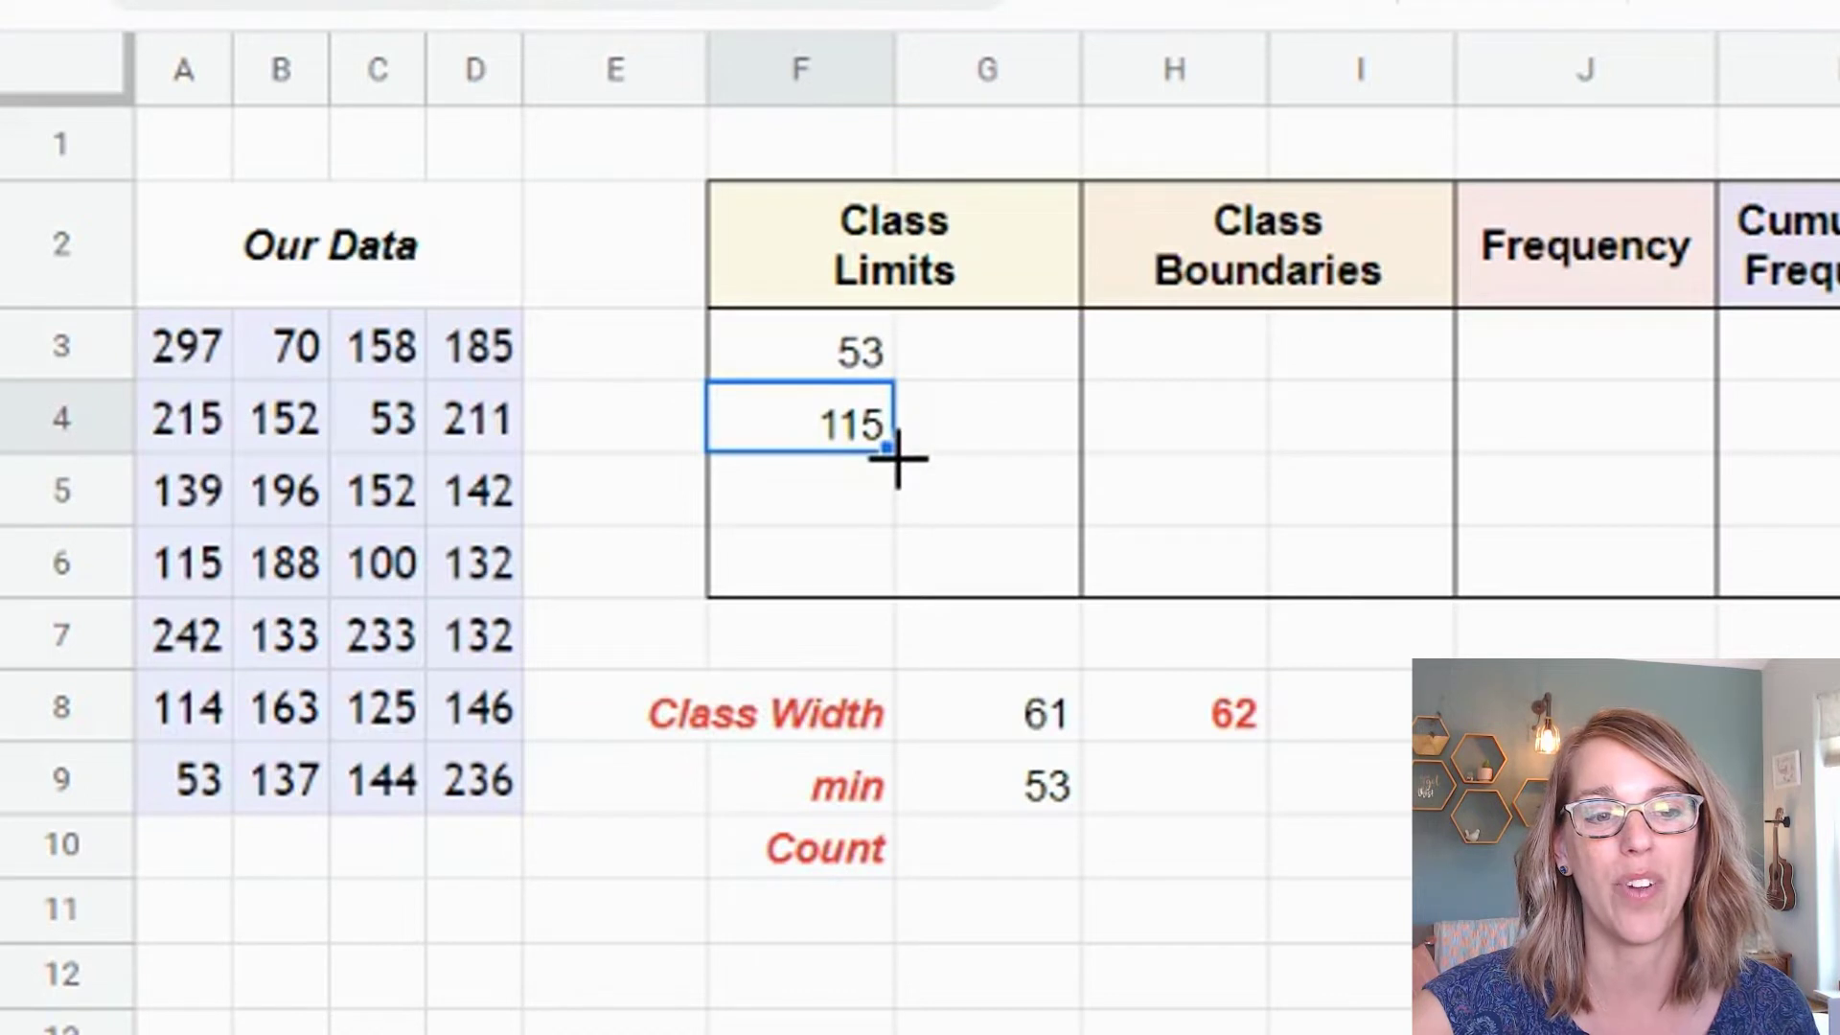
drag(898, 456, 899, 556)
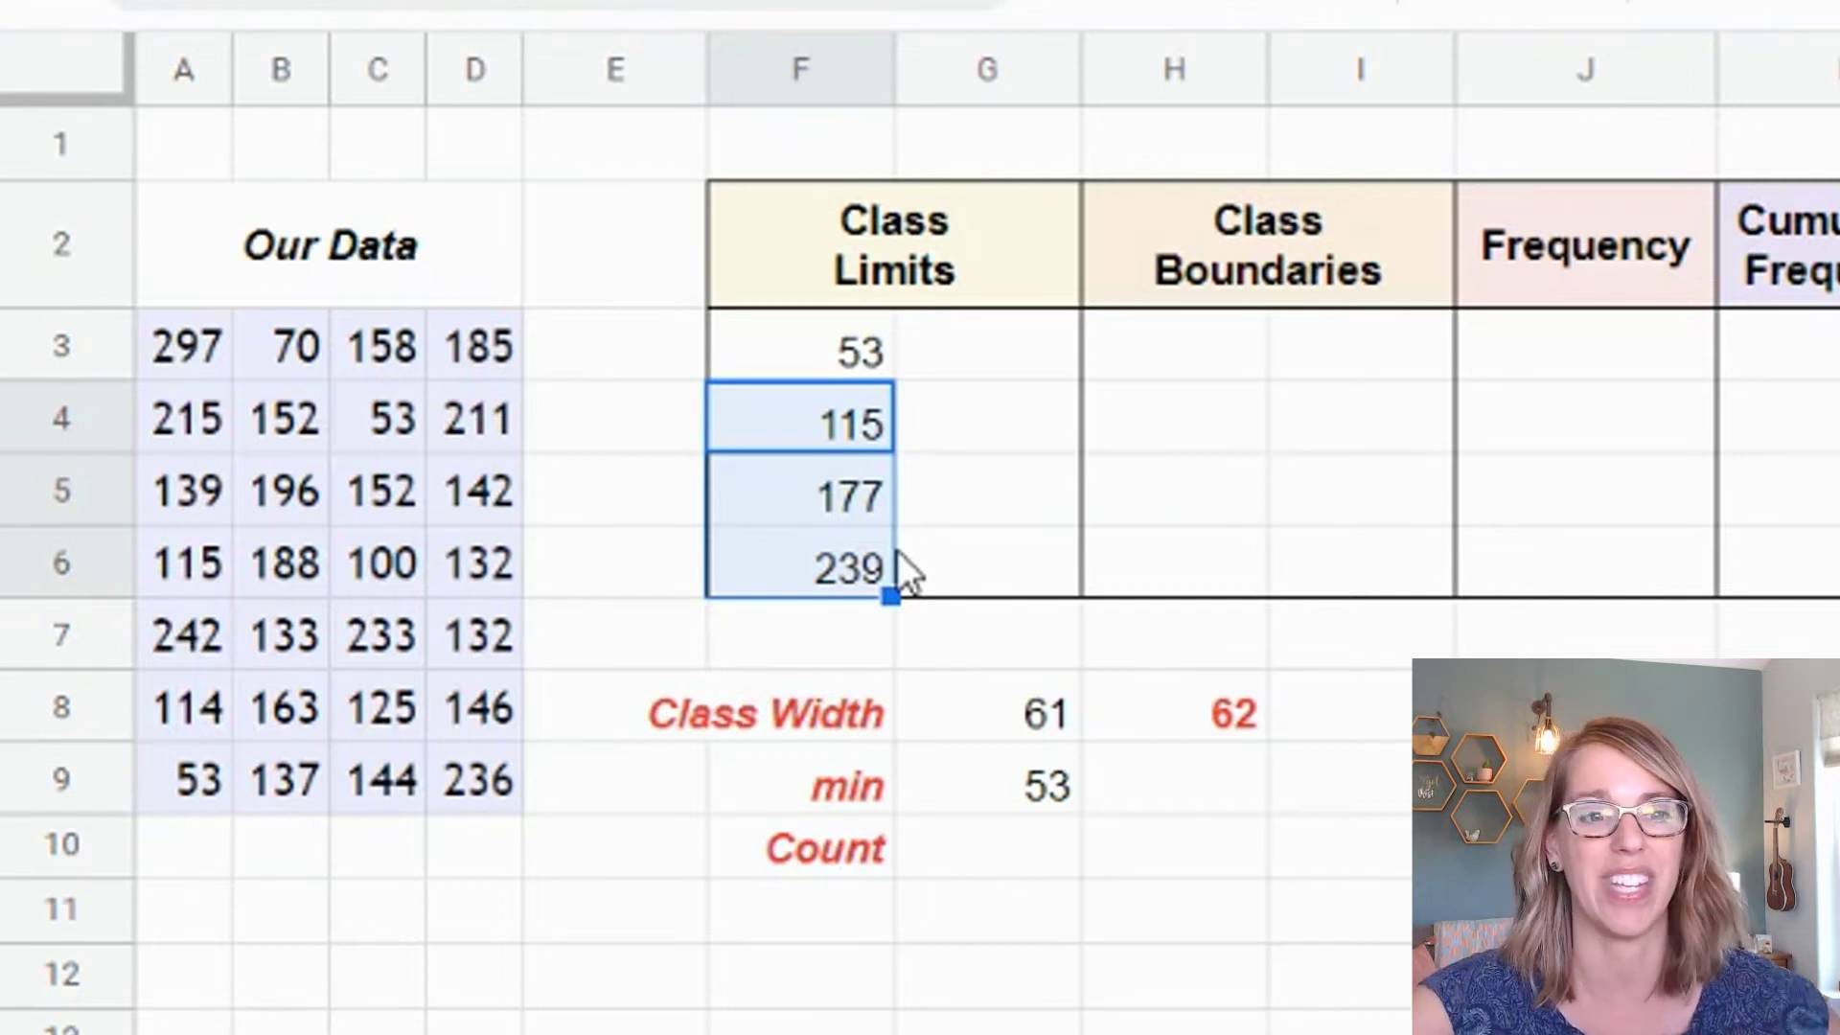
Put 114 in G3 and fill =G3+62 down to G6, giving 114, 176, 238, 300.
click(969, 347)
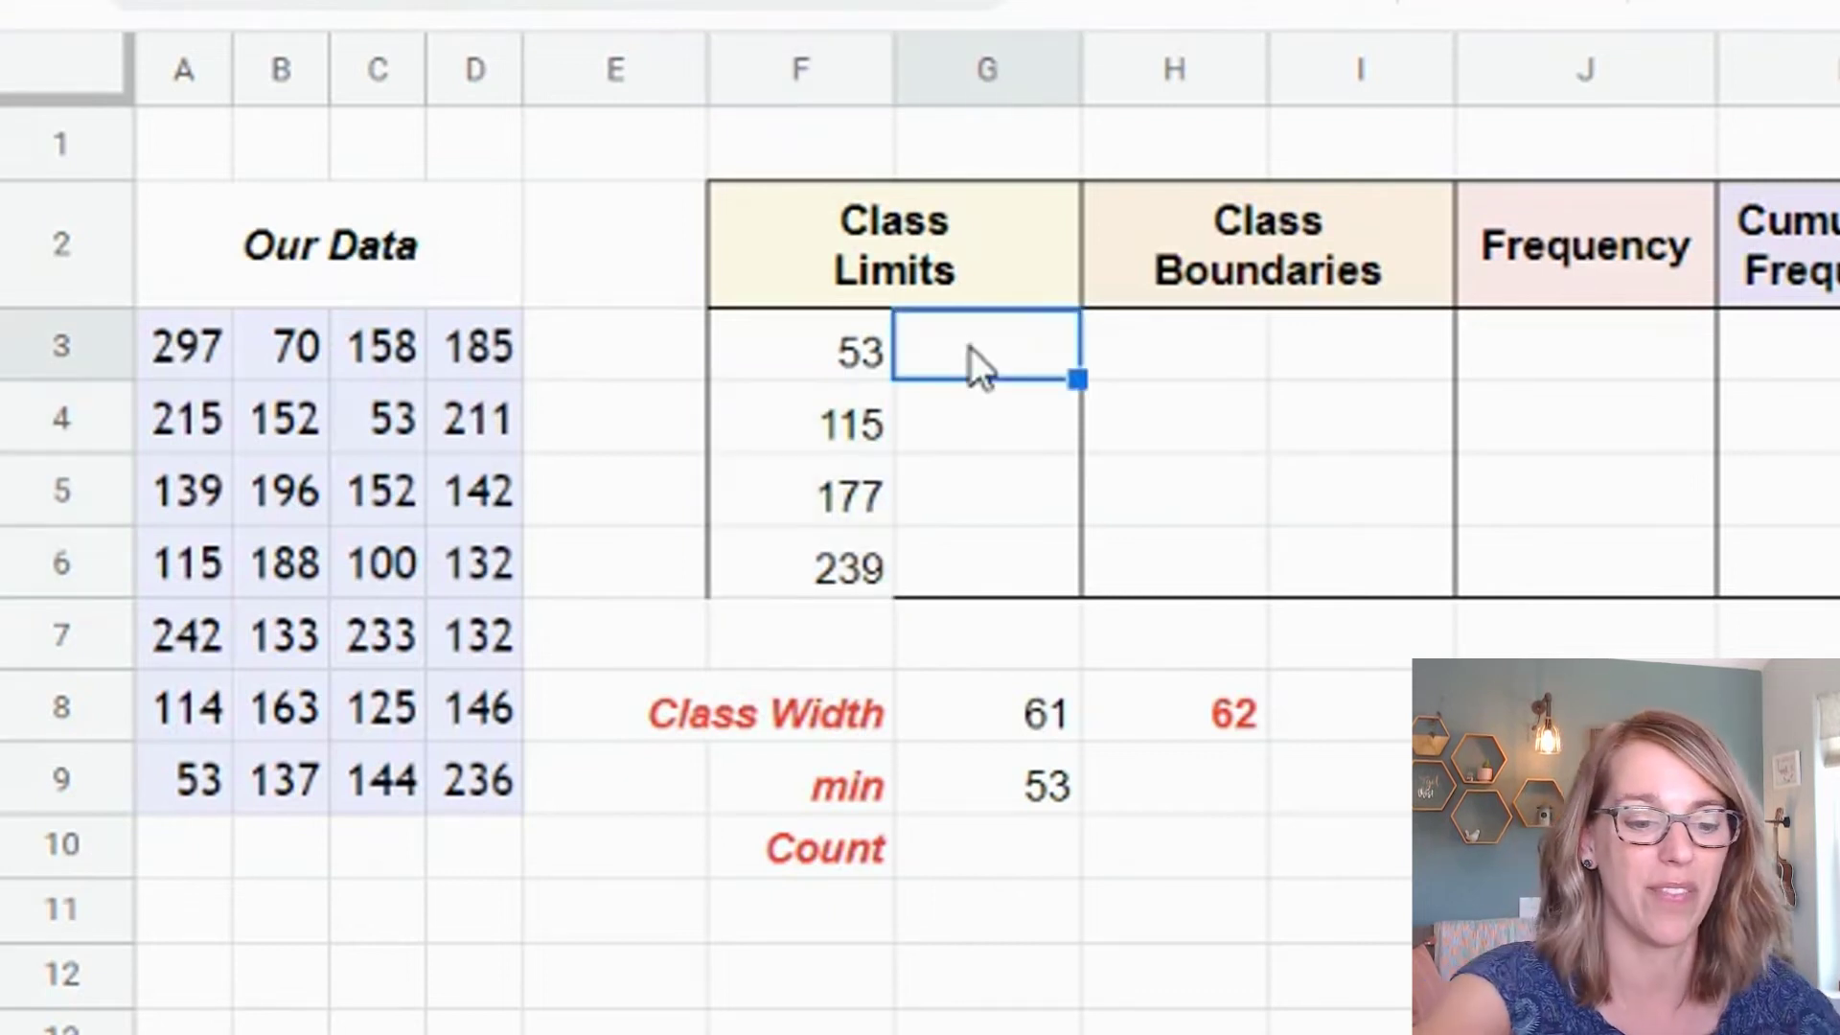
text(114)
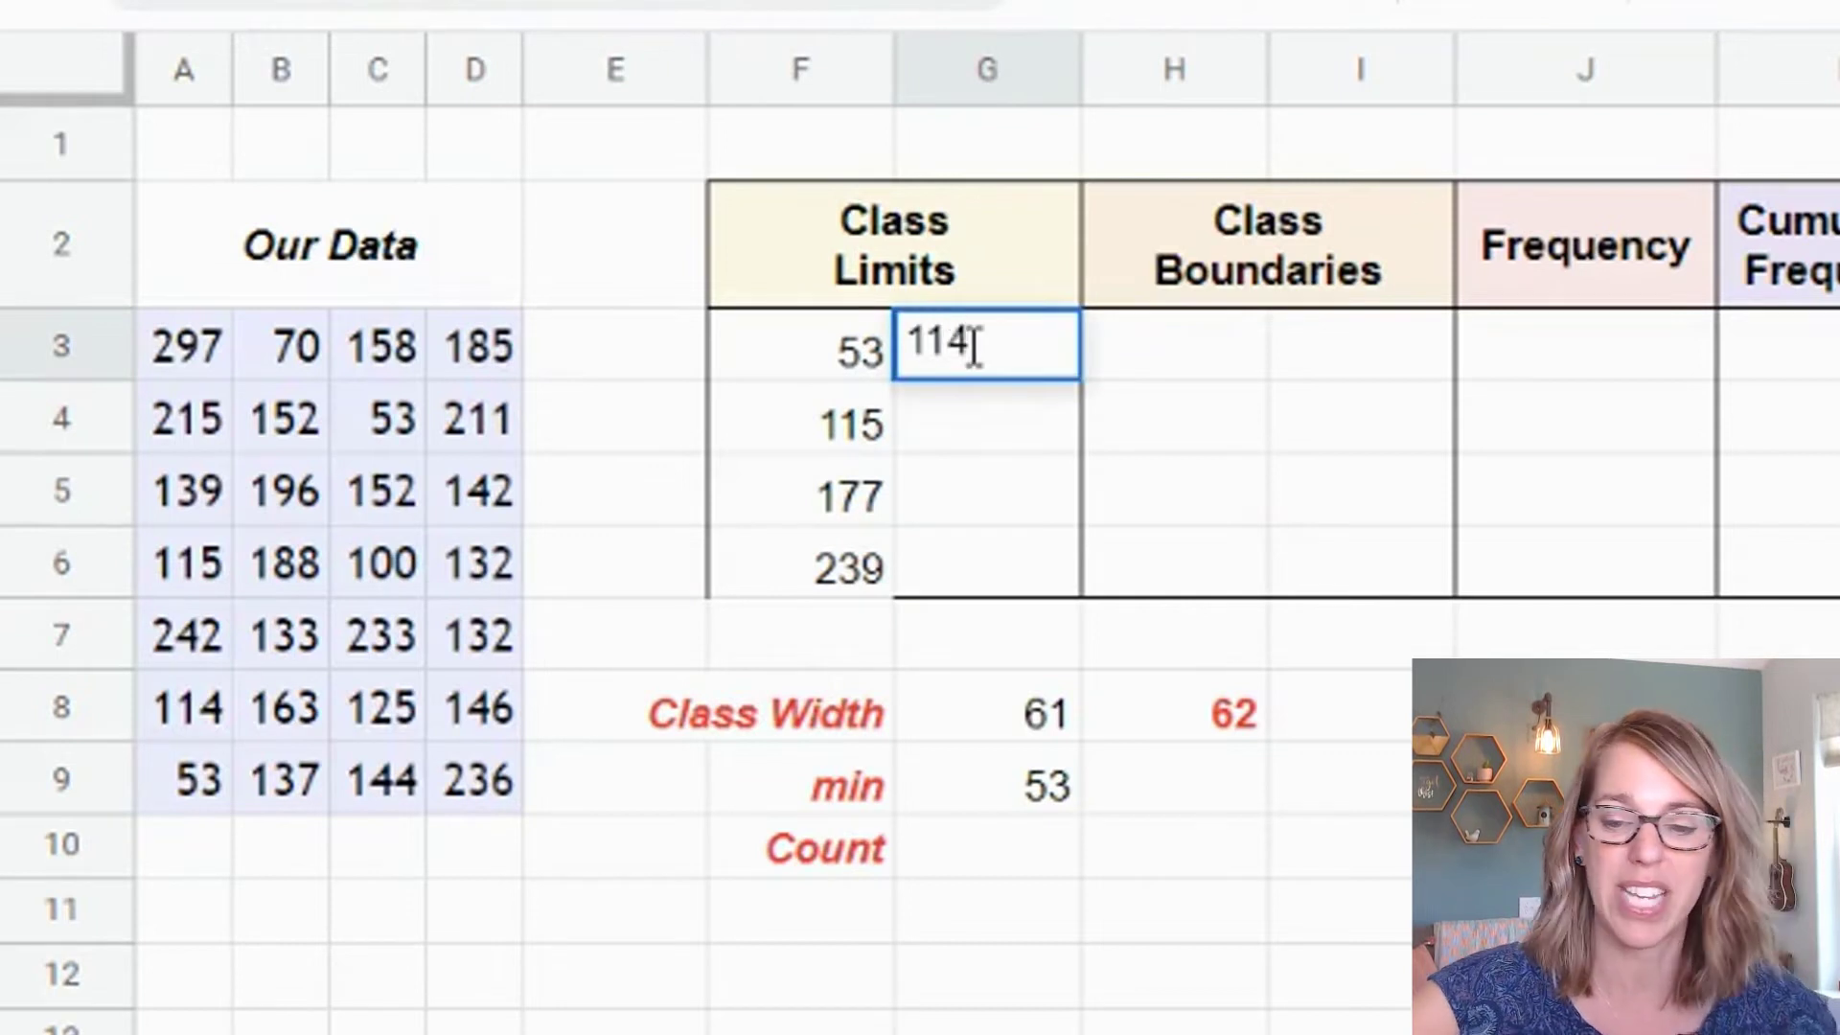
key(Return)
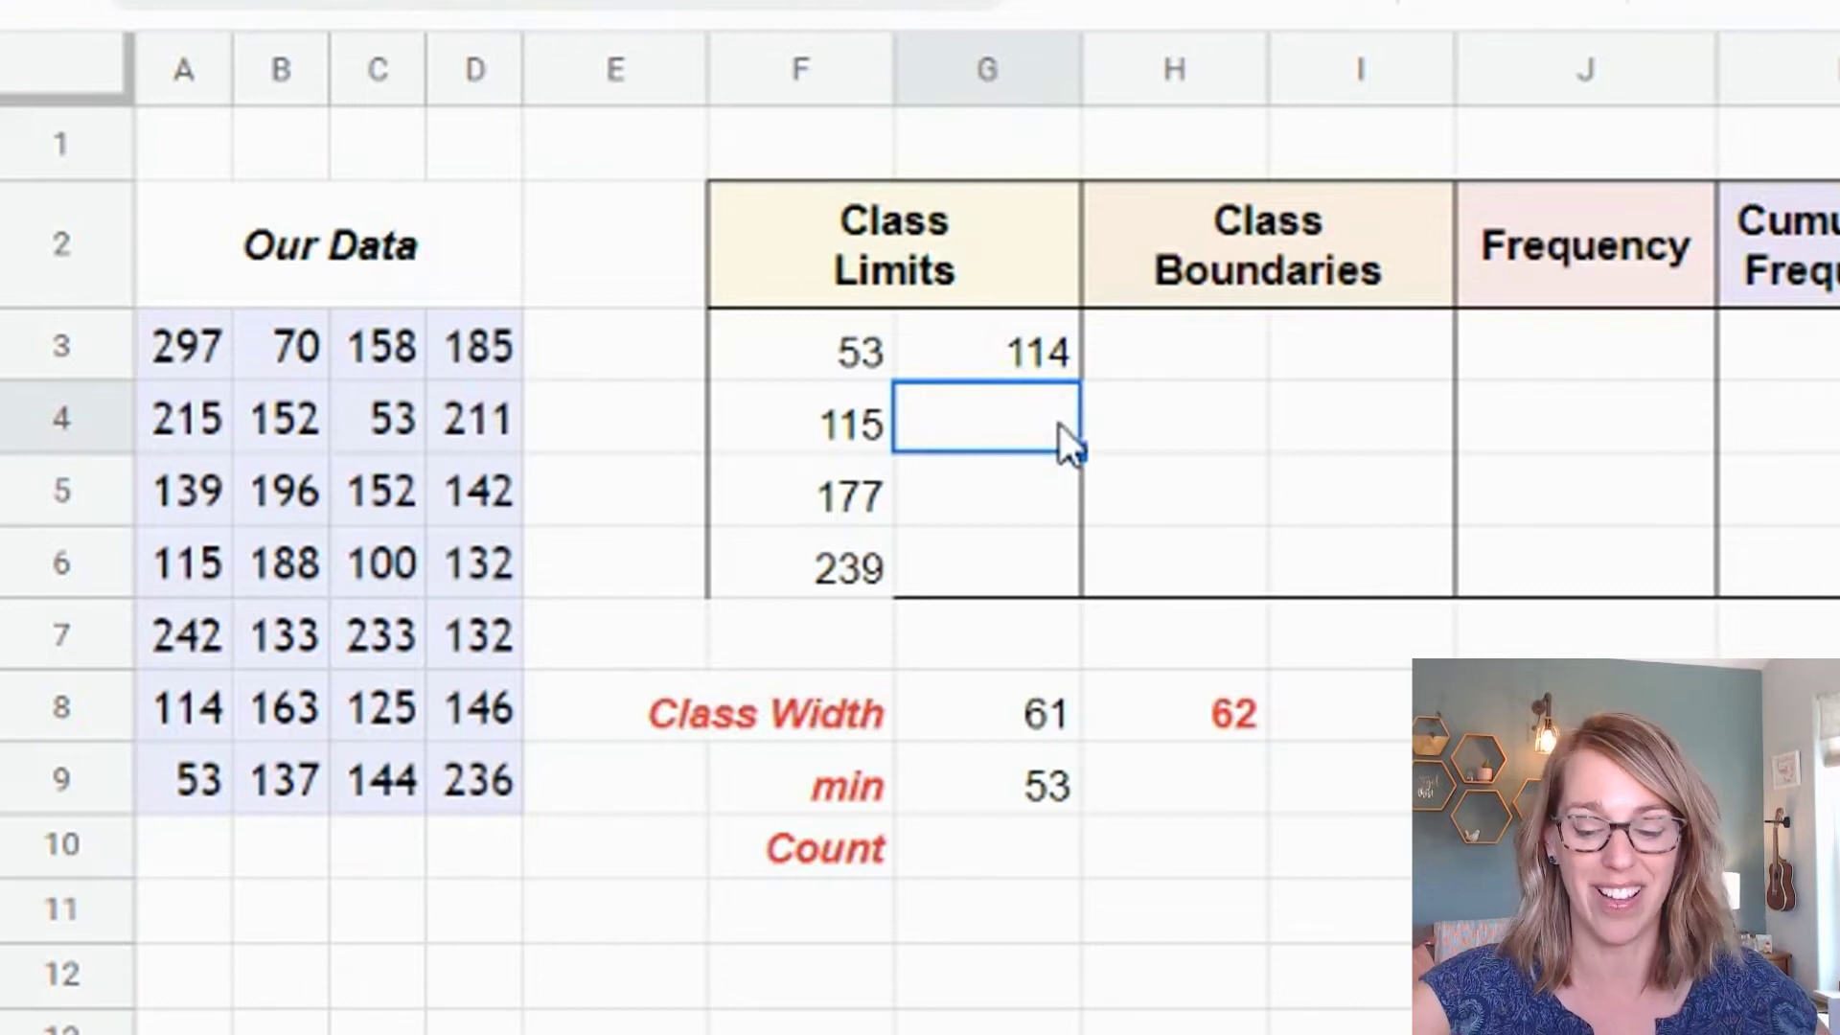
text(=)
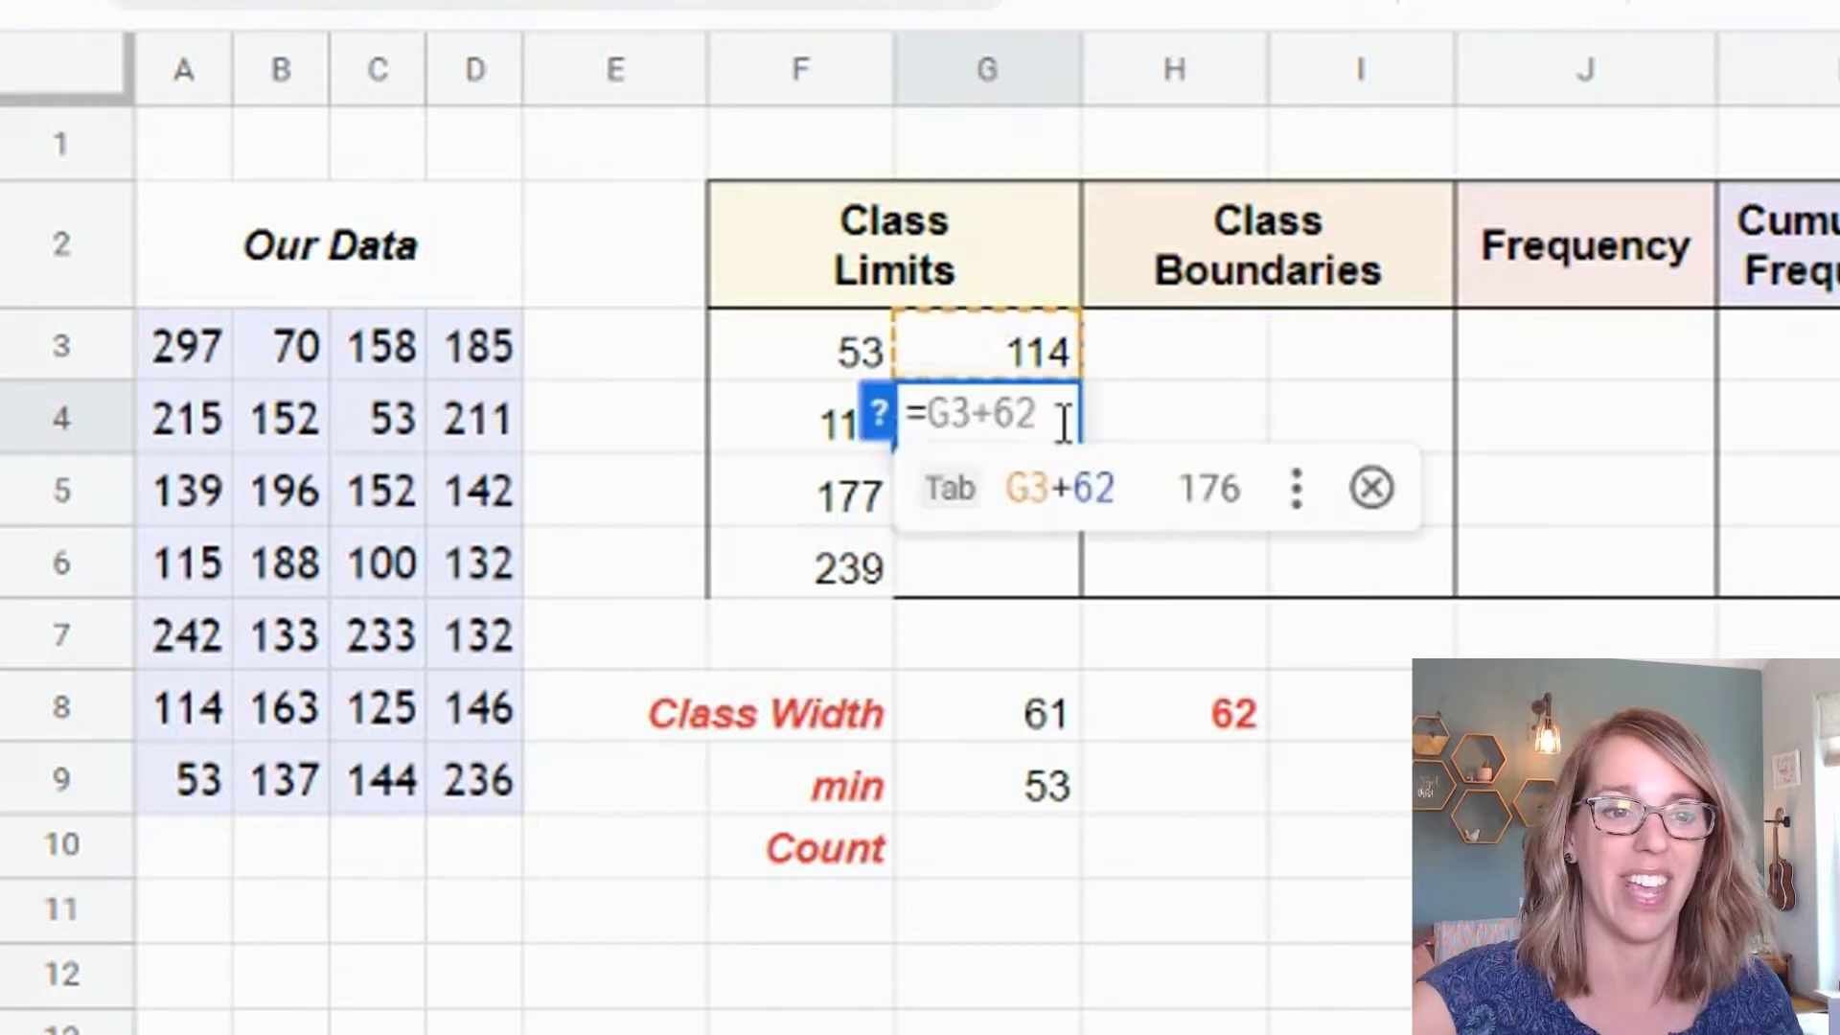
click(1046, 360)
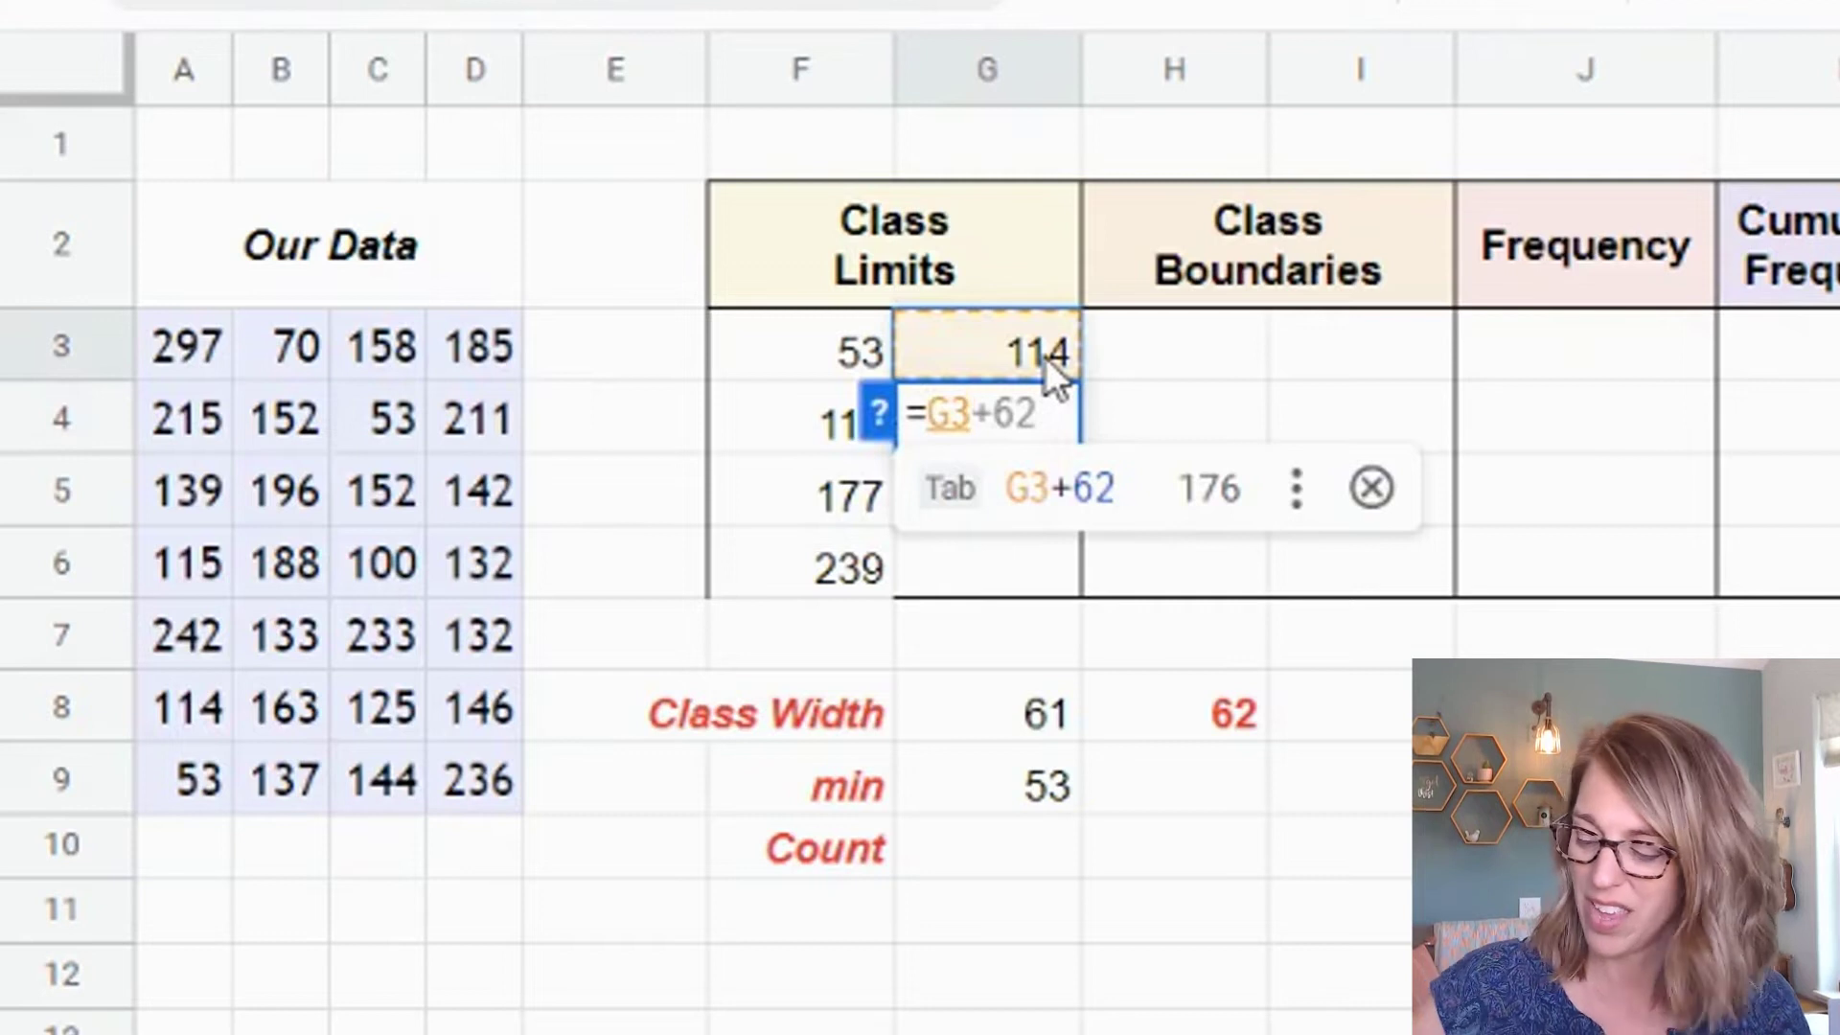
text(+62)
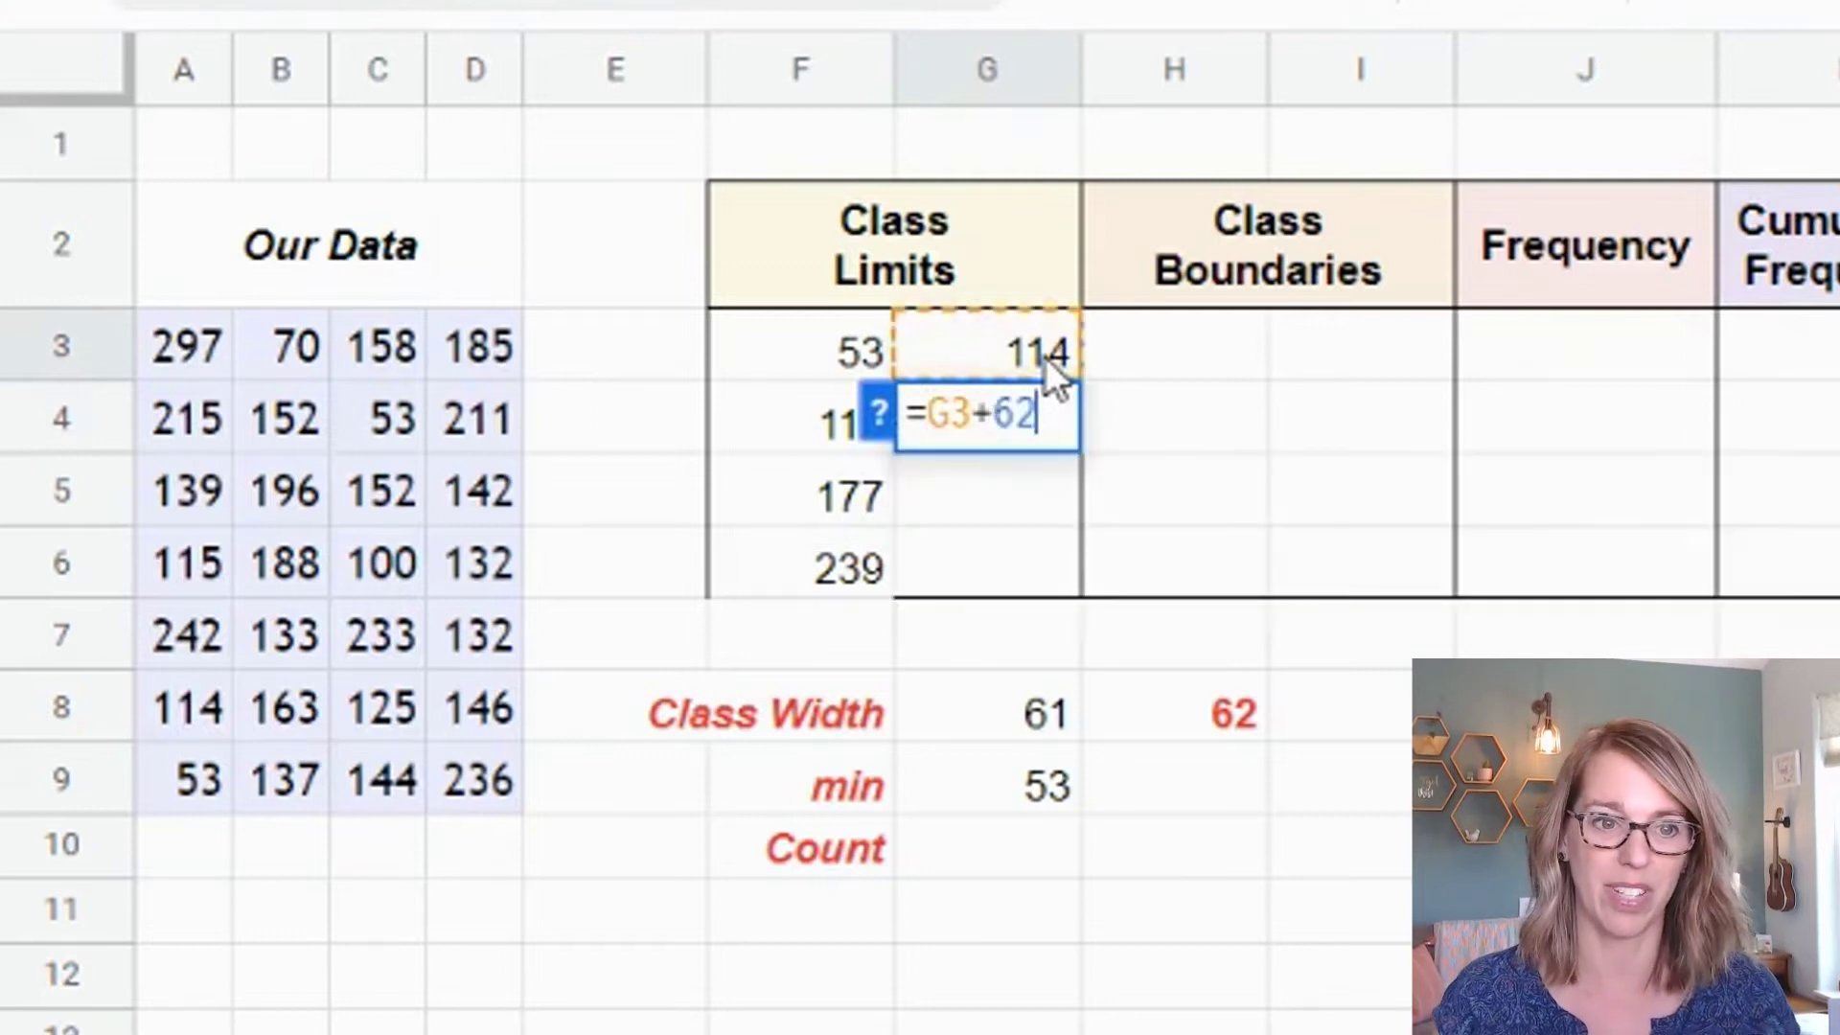
key(Return)
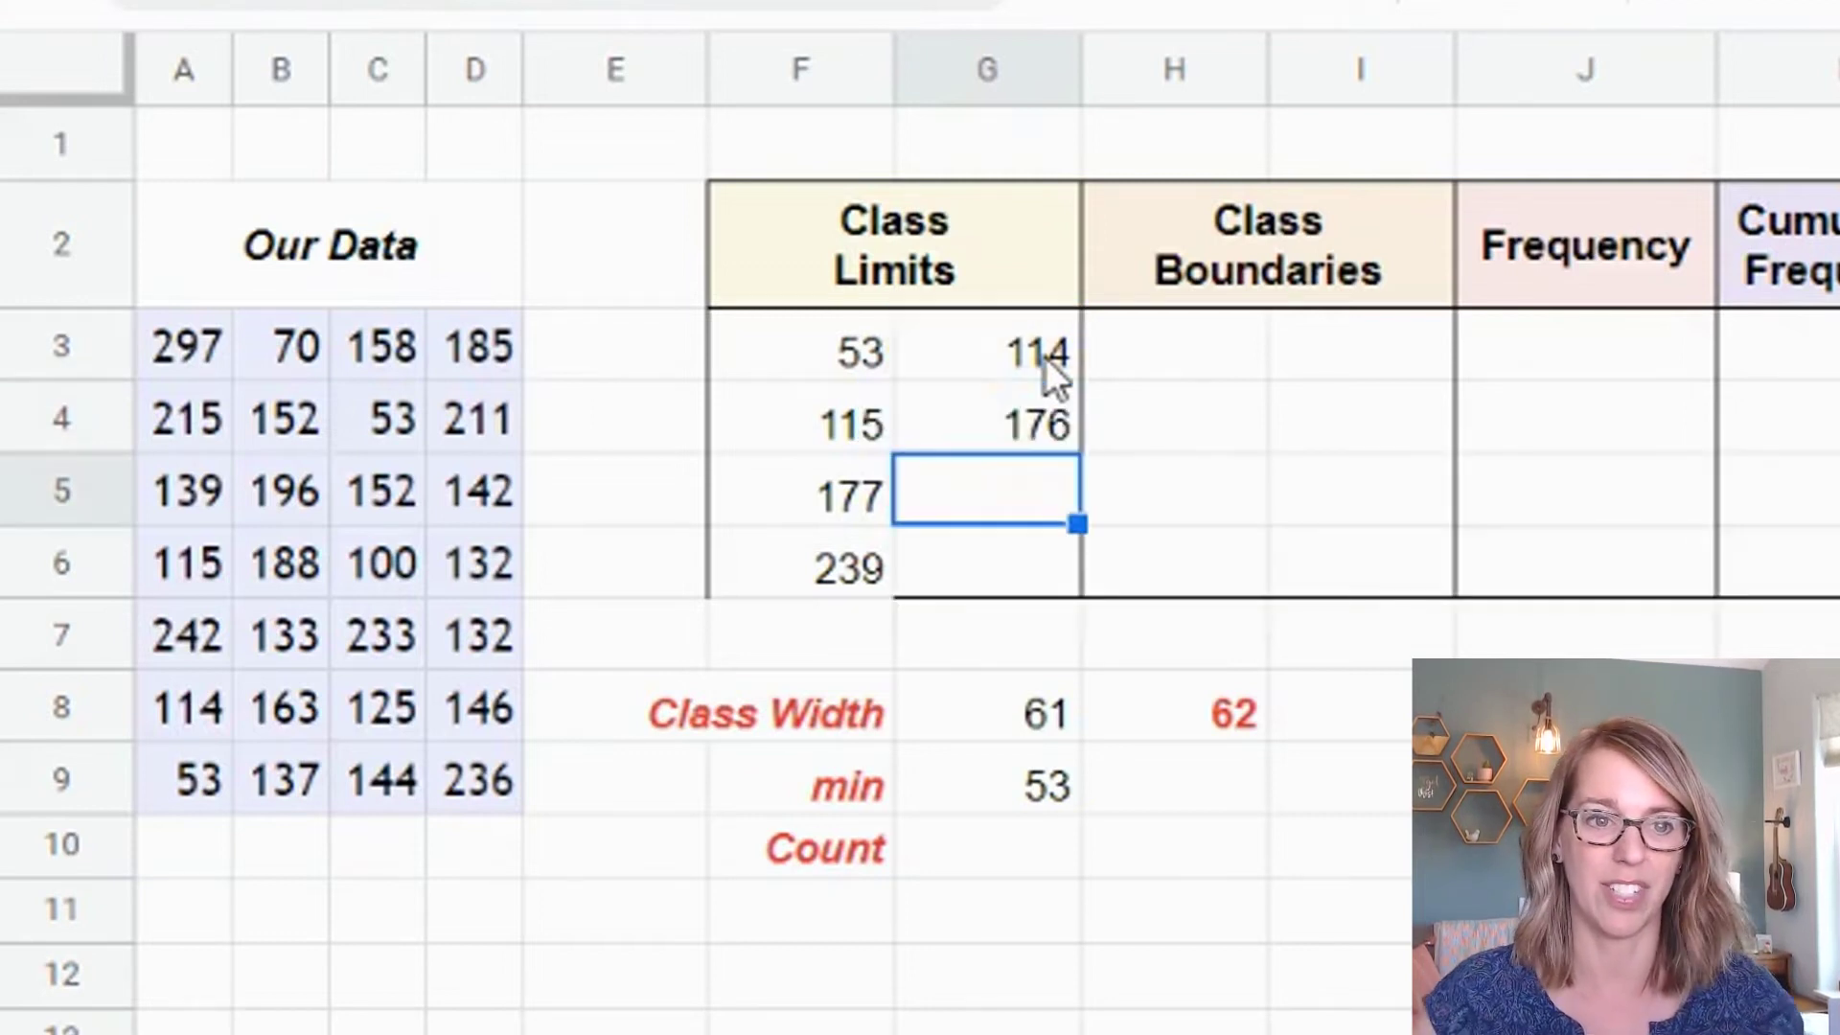
click(1051, 436)
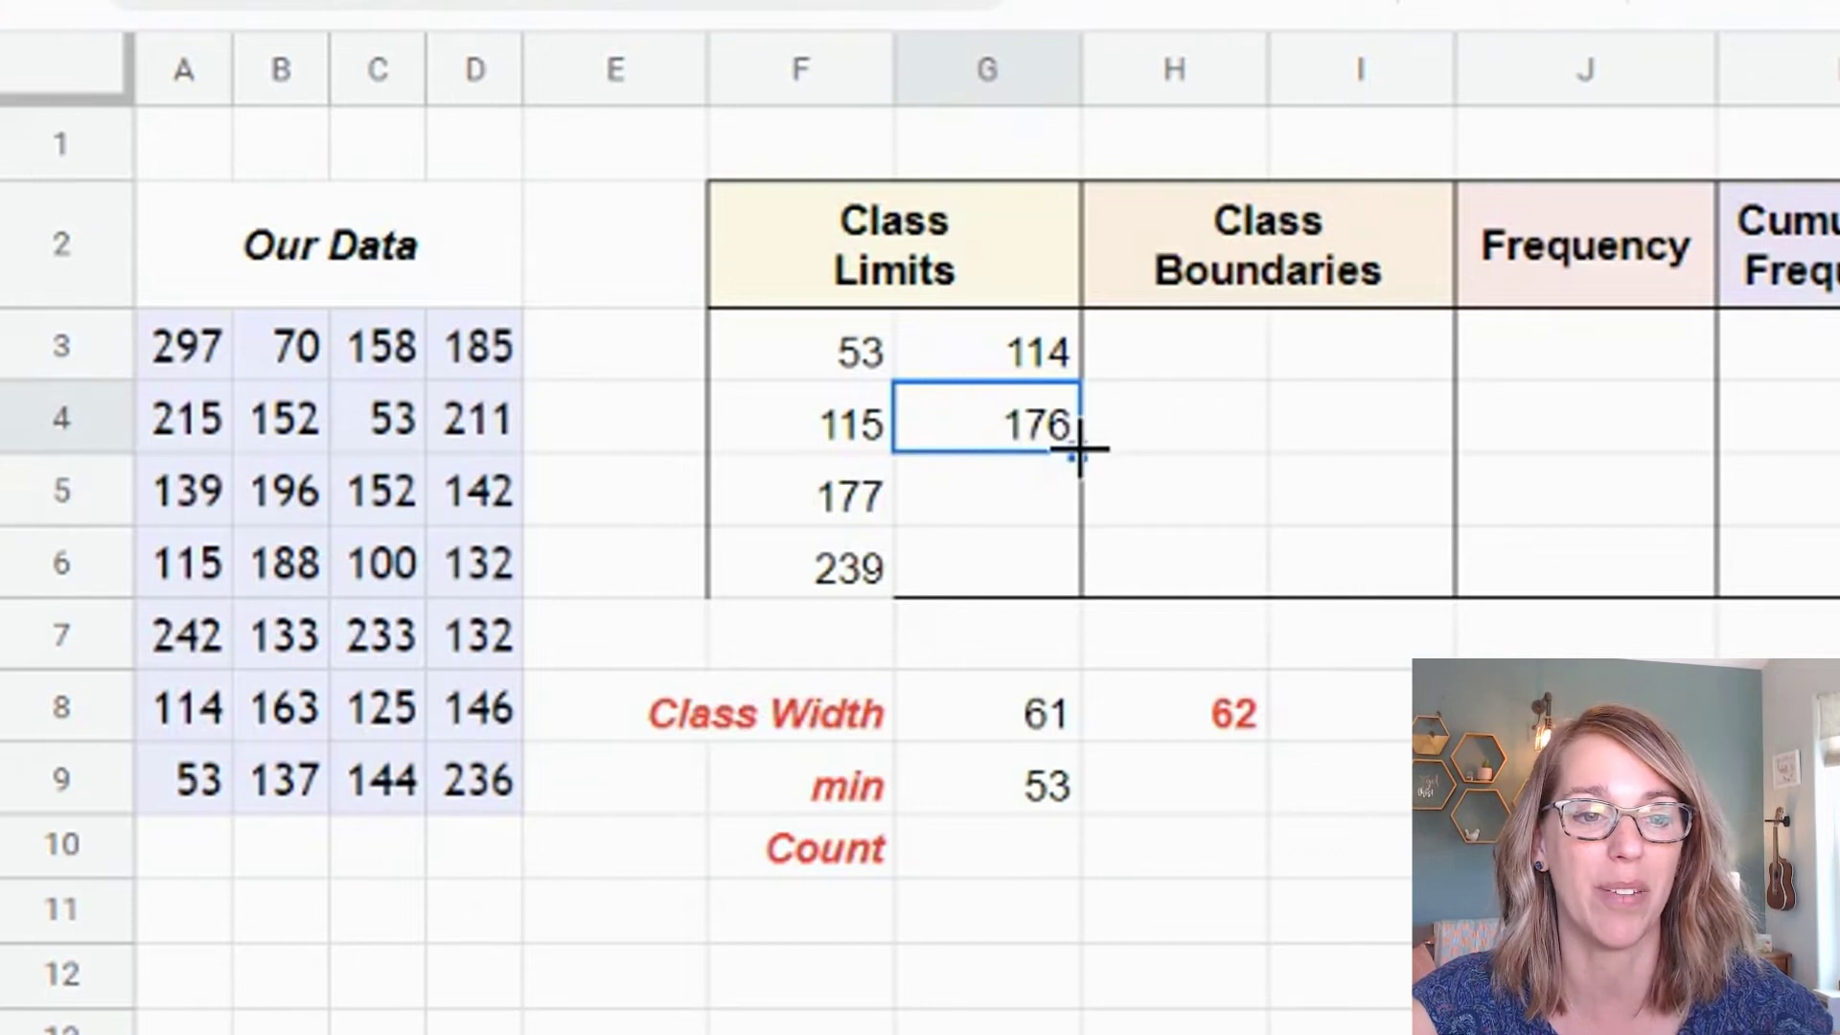
drag(1079, 447, 1071, 564)
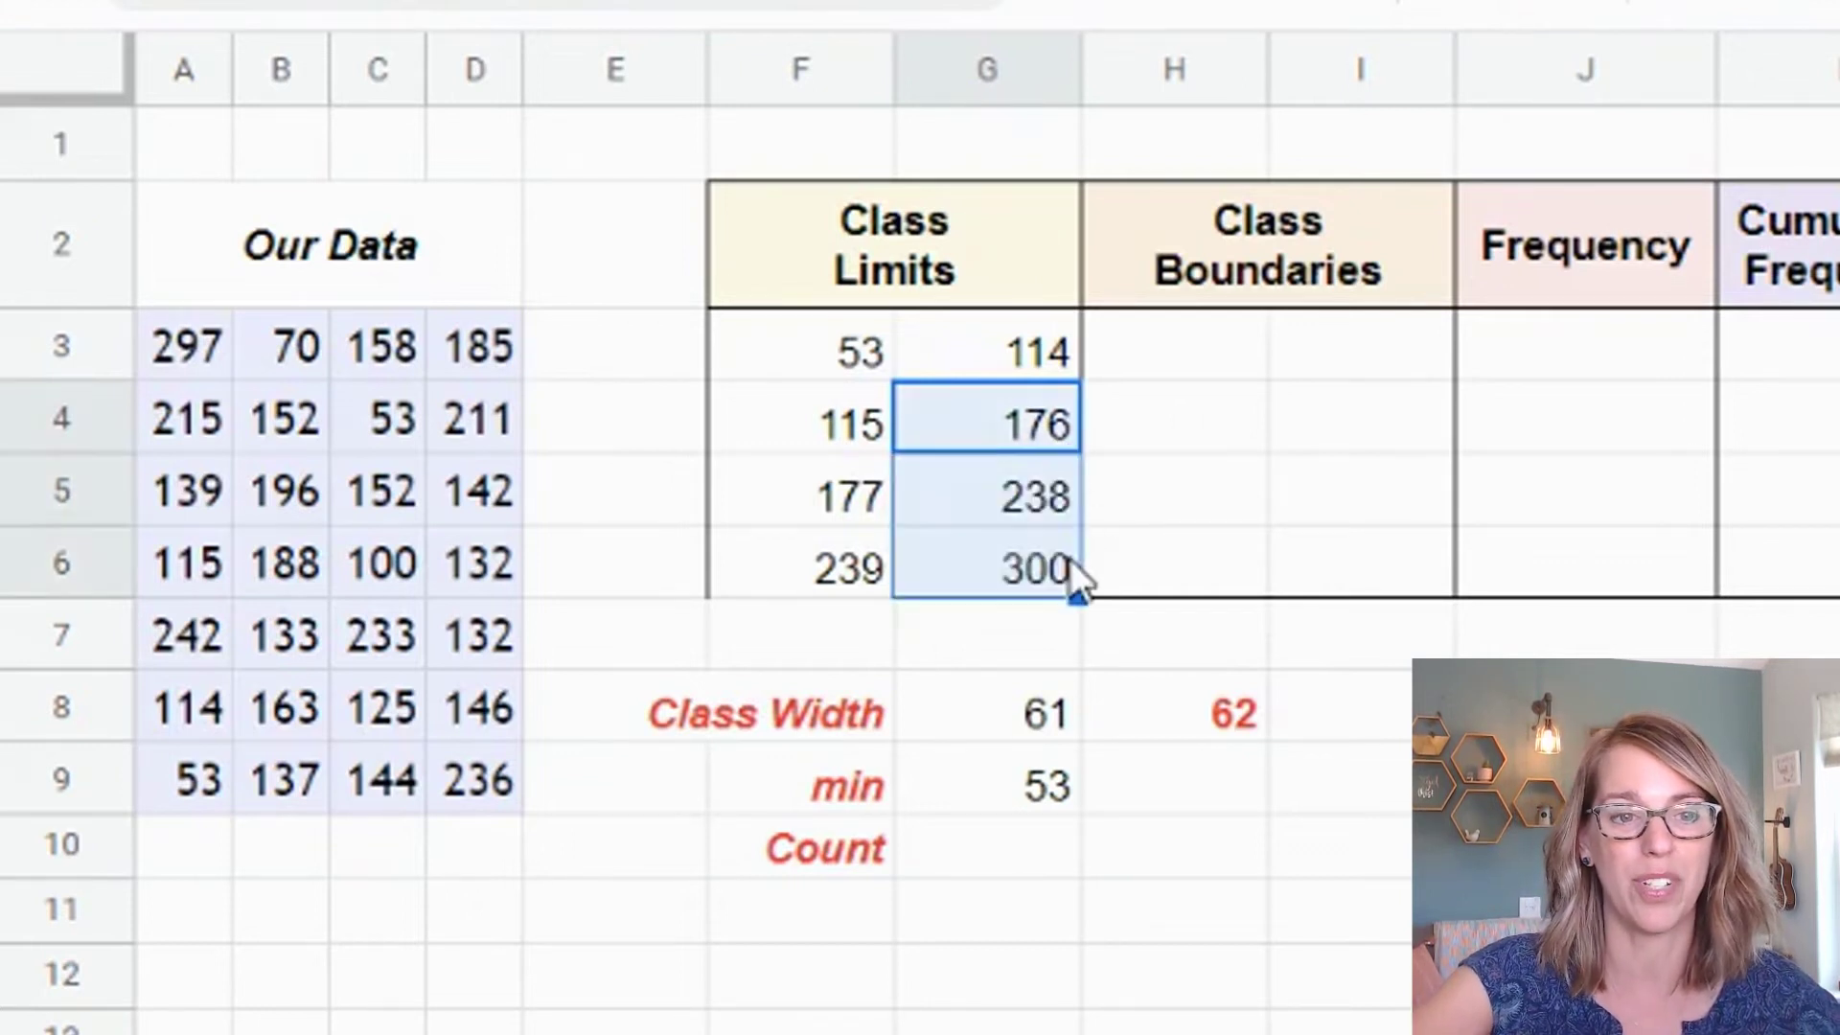
click(1121, 618)
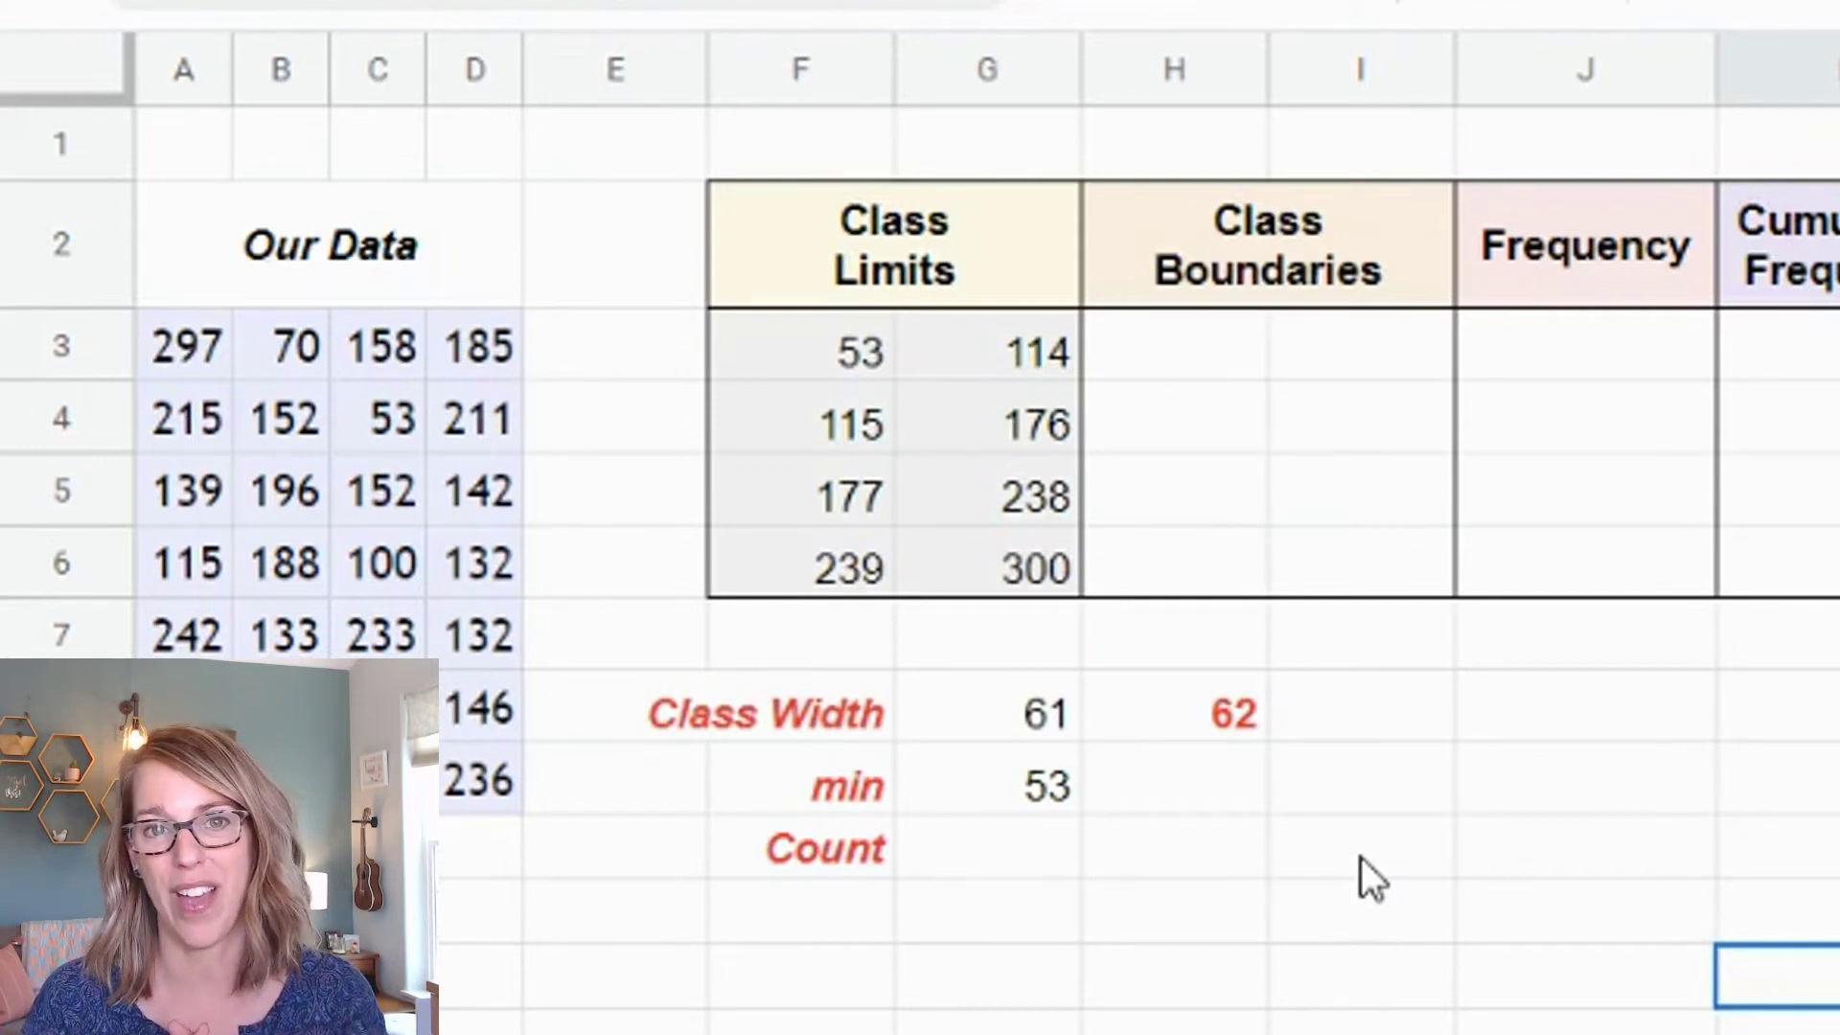
Enter =F3-.5 in H3 and auto-fill H4:H6, giving 52.5, 114.5, 176.5, 238.5.
click(1156, 364)
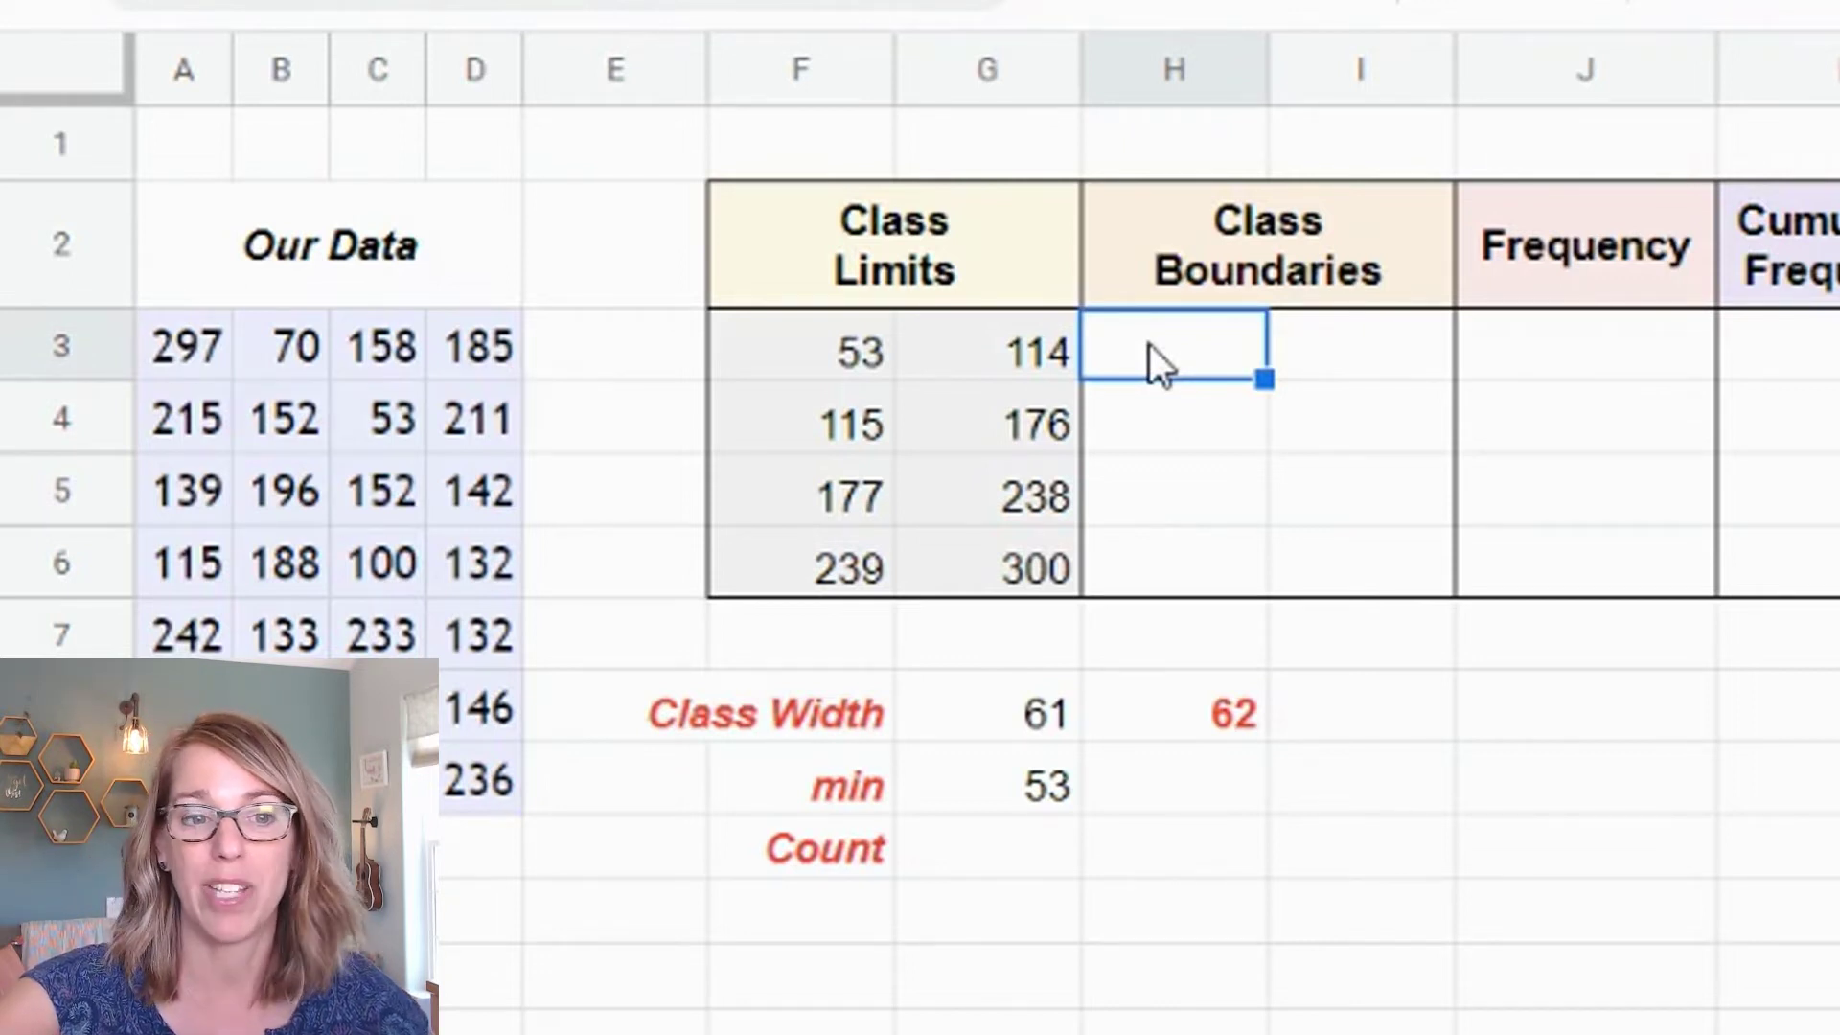
text(=)
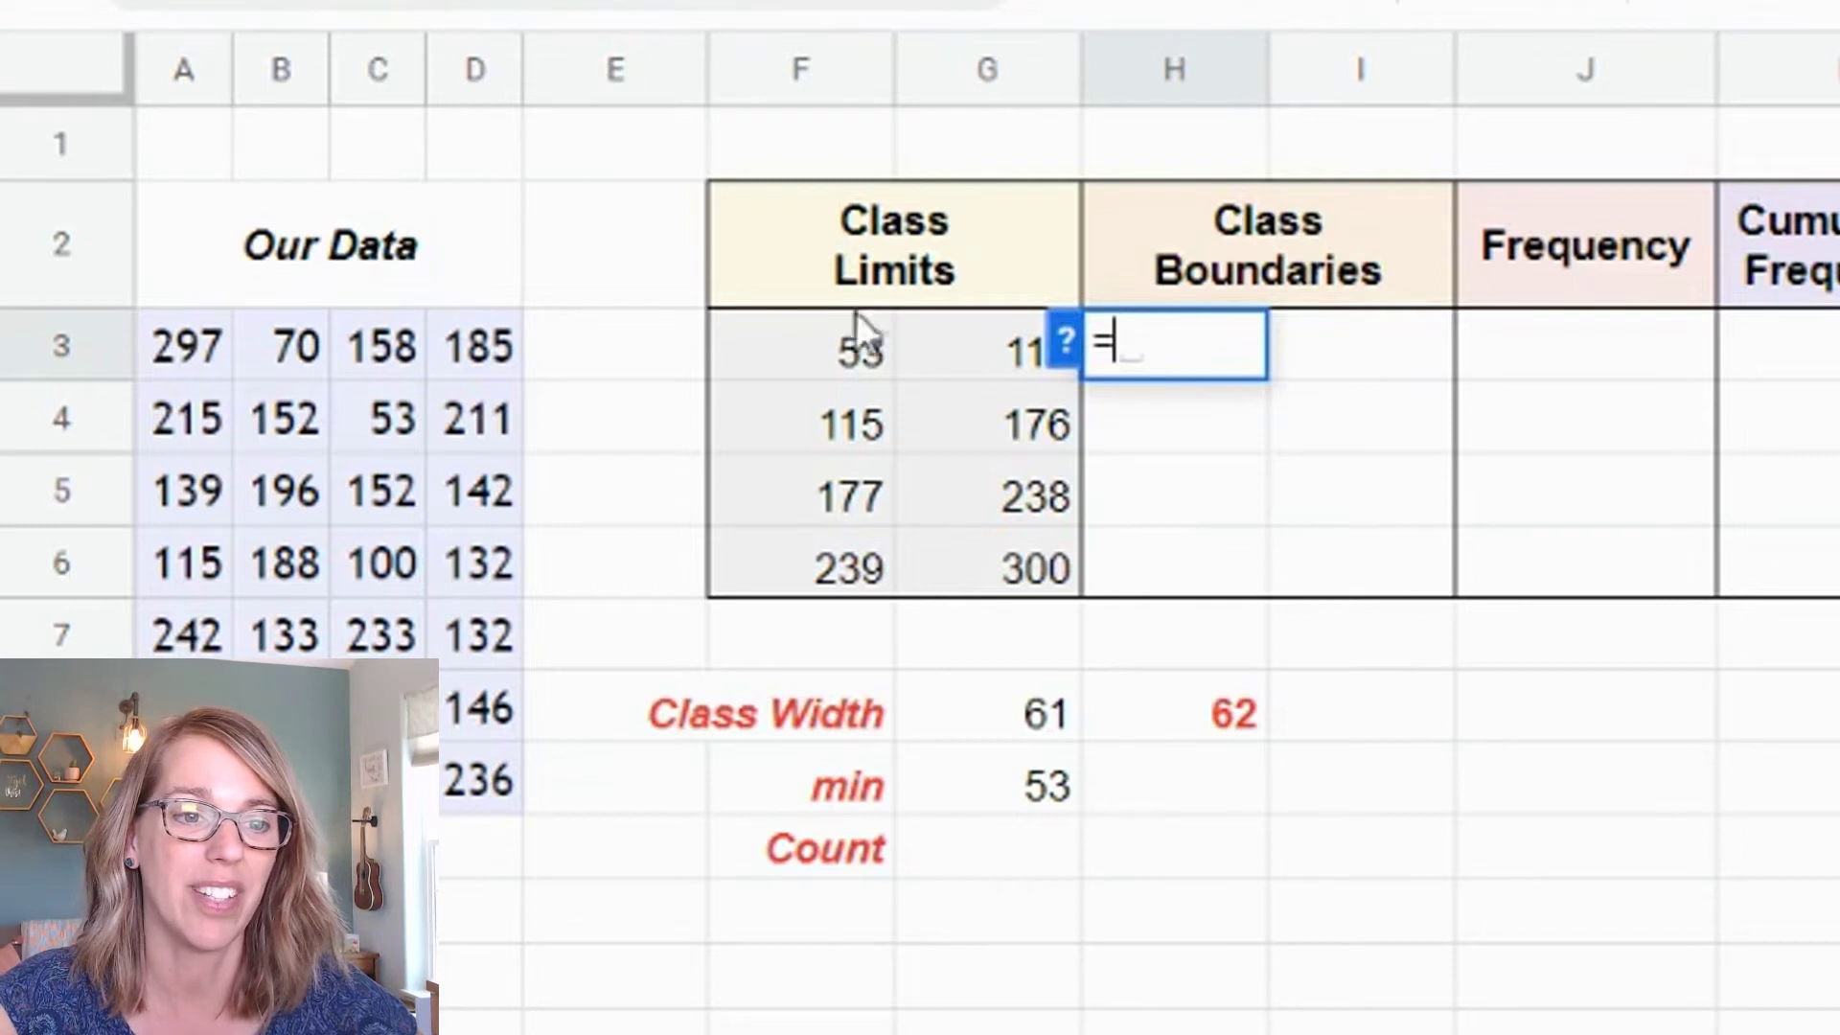
click(852, 350)
text(-.5)
key(Return)
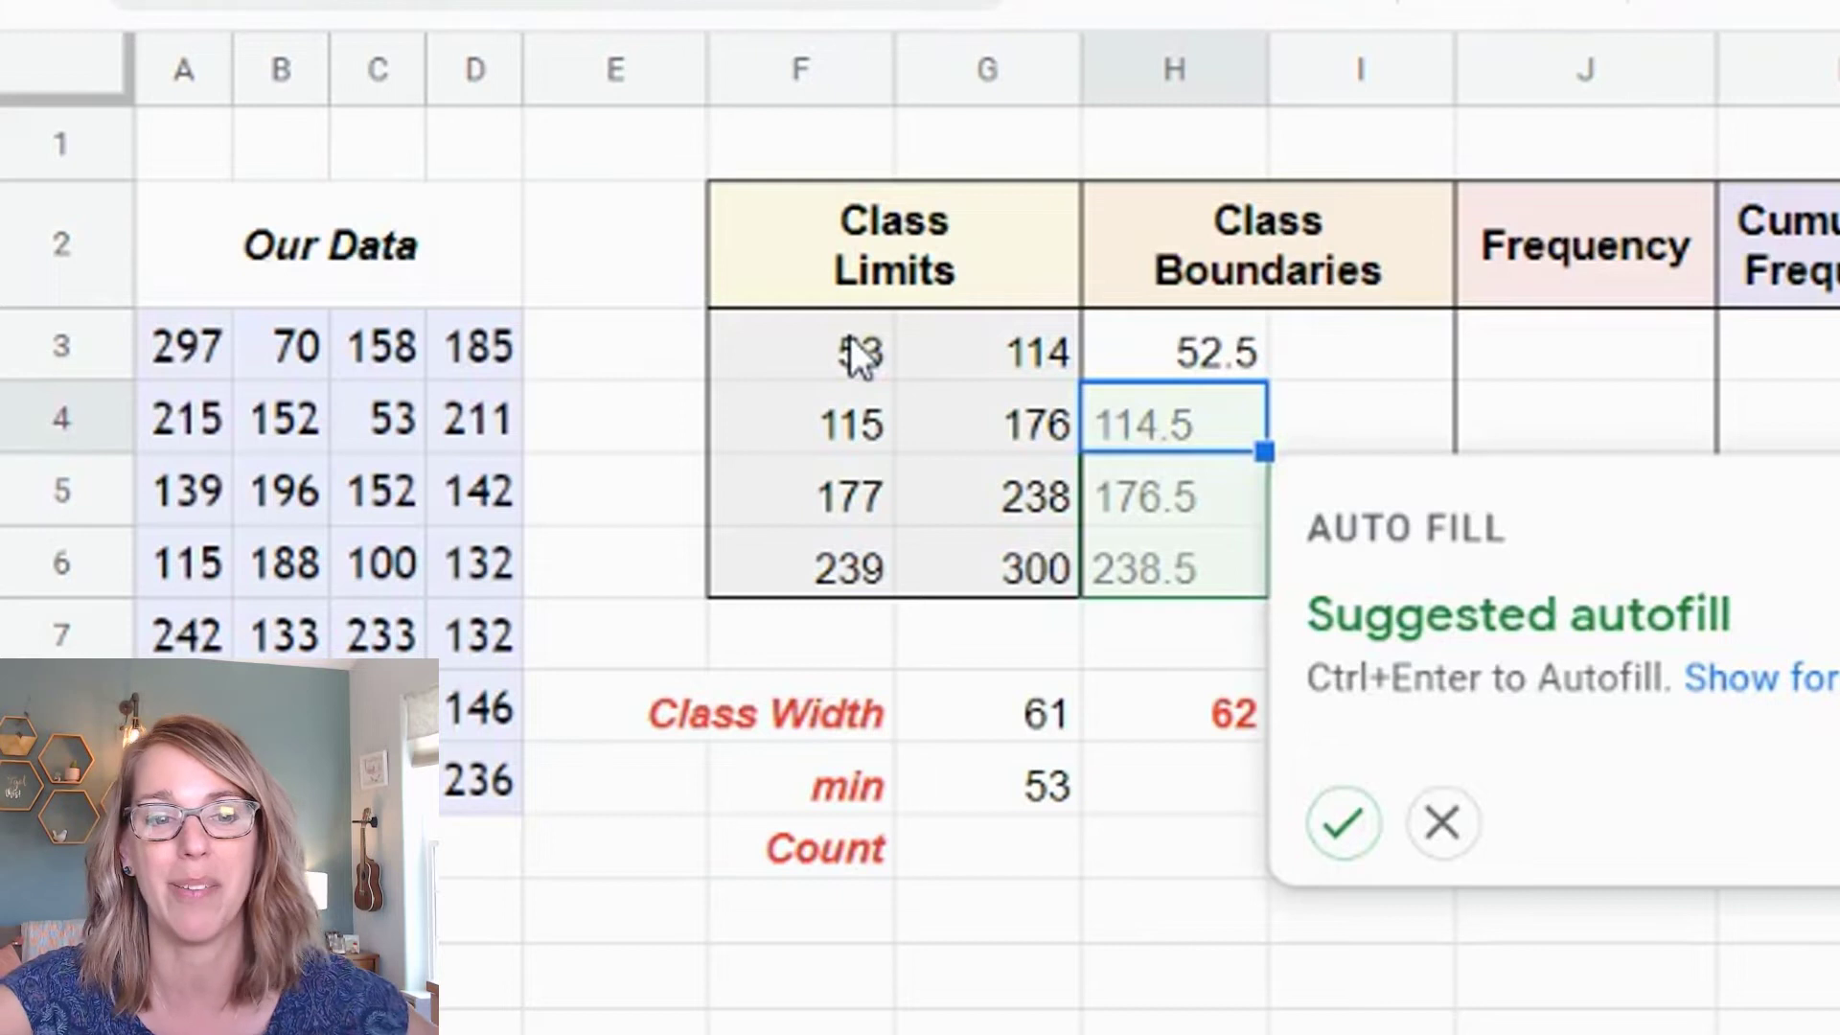
click(1342, 826)
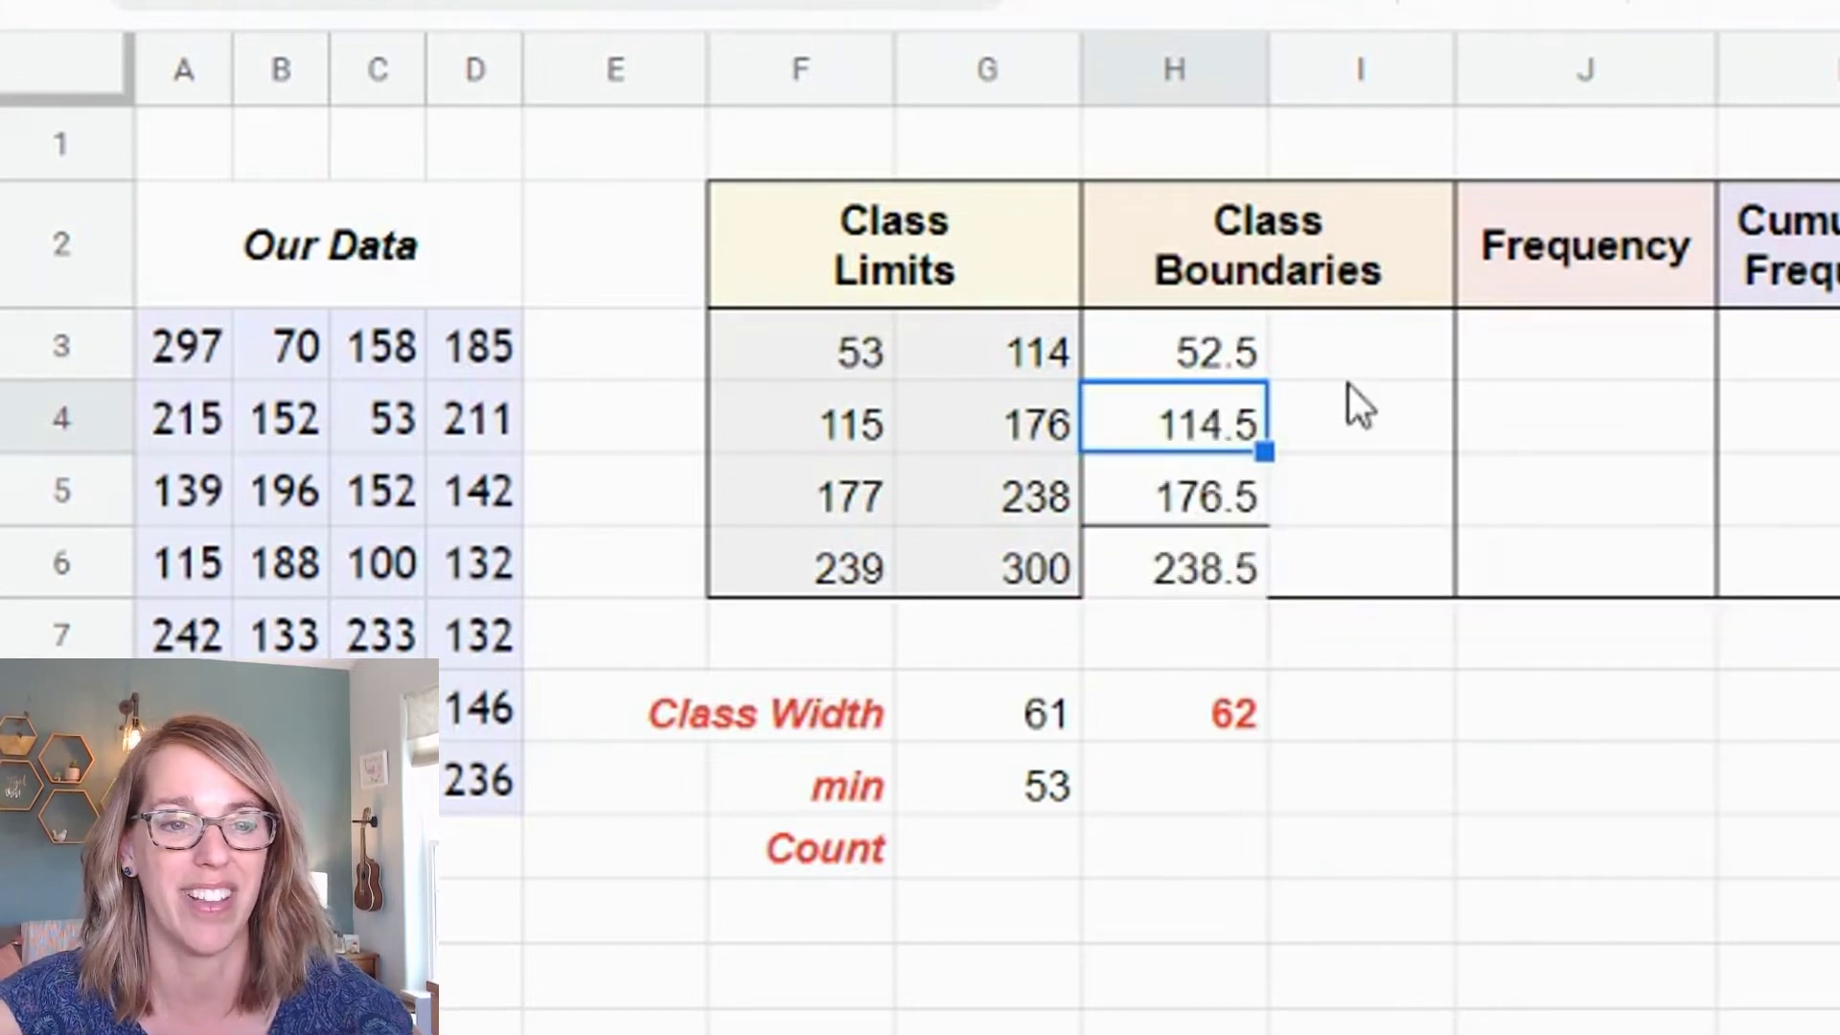
Enter =G3+.5 in I3 and auto-fill I4:I6 with the upper boundaries.
click(1353, 354)
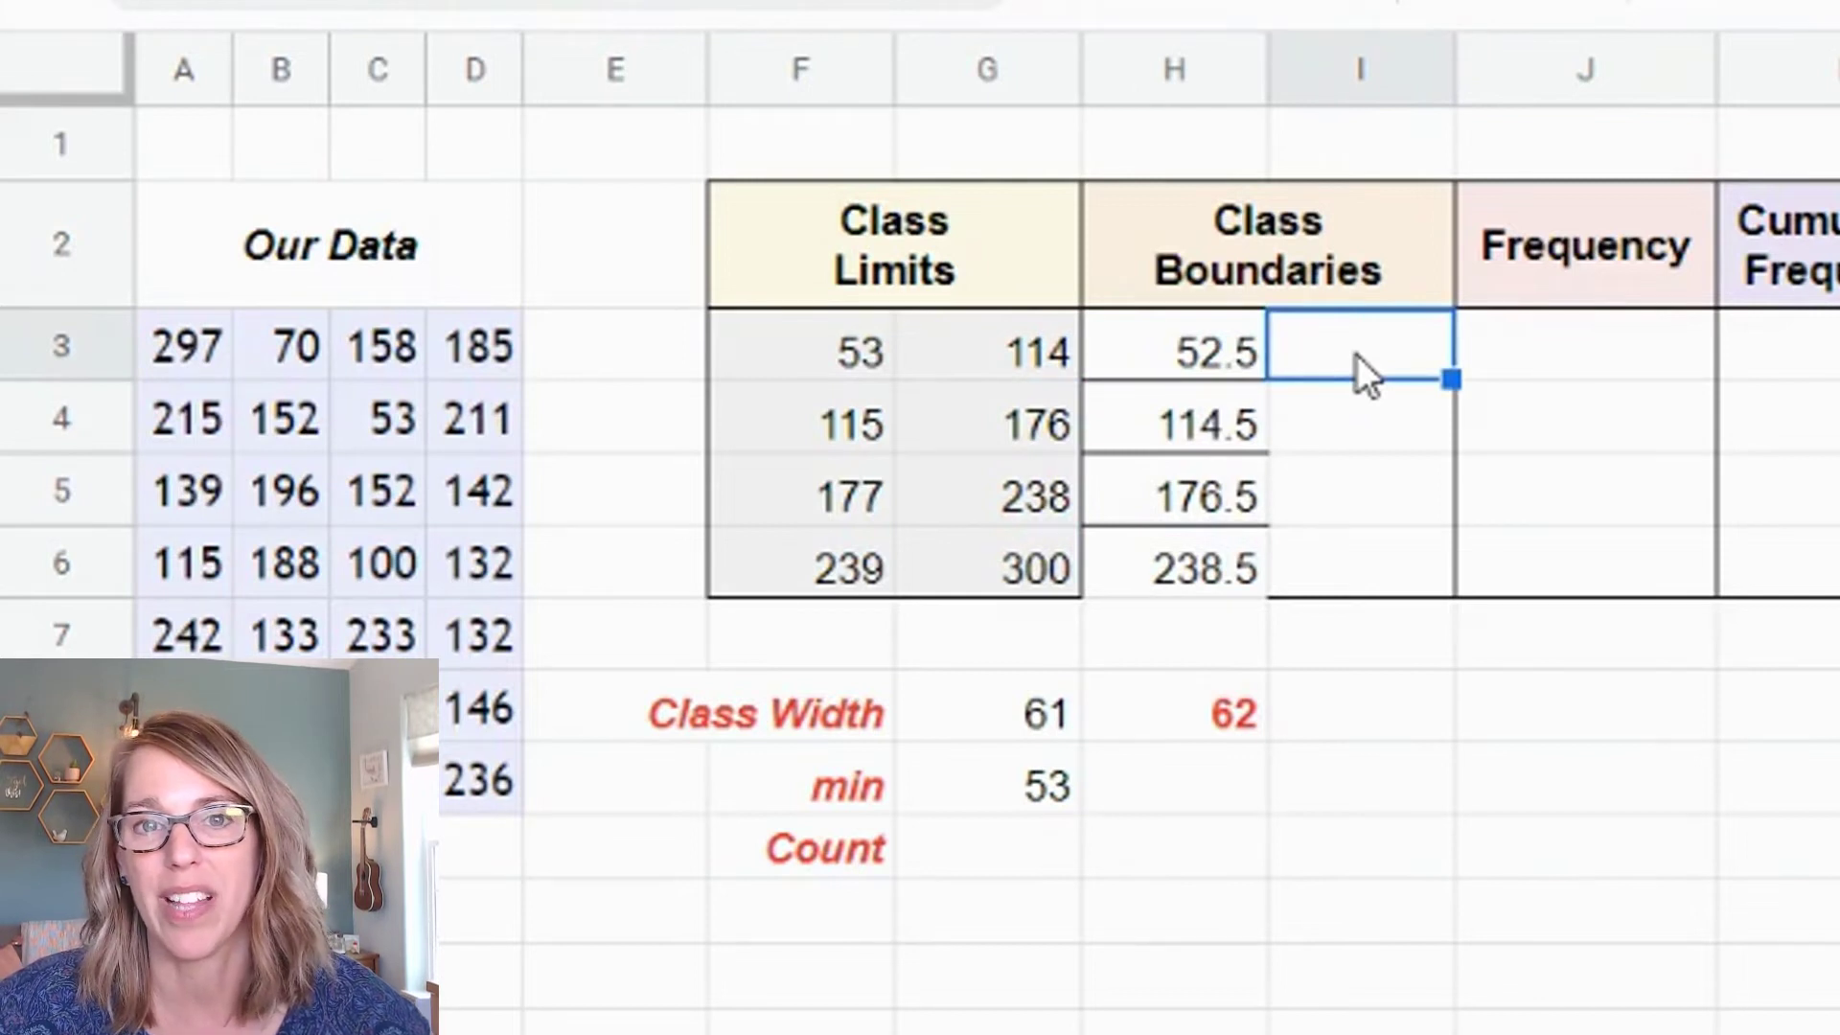
text(=)
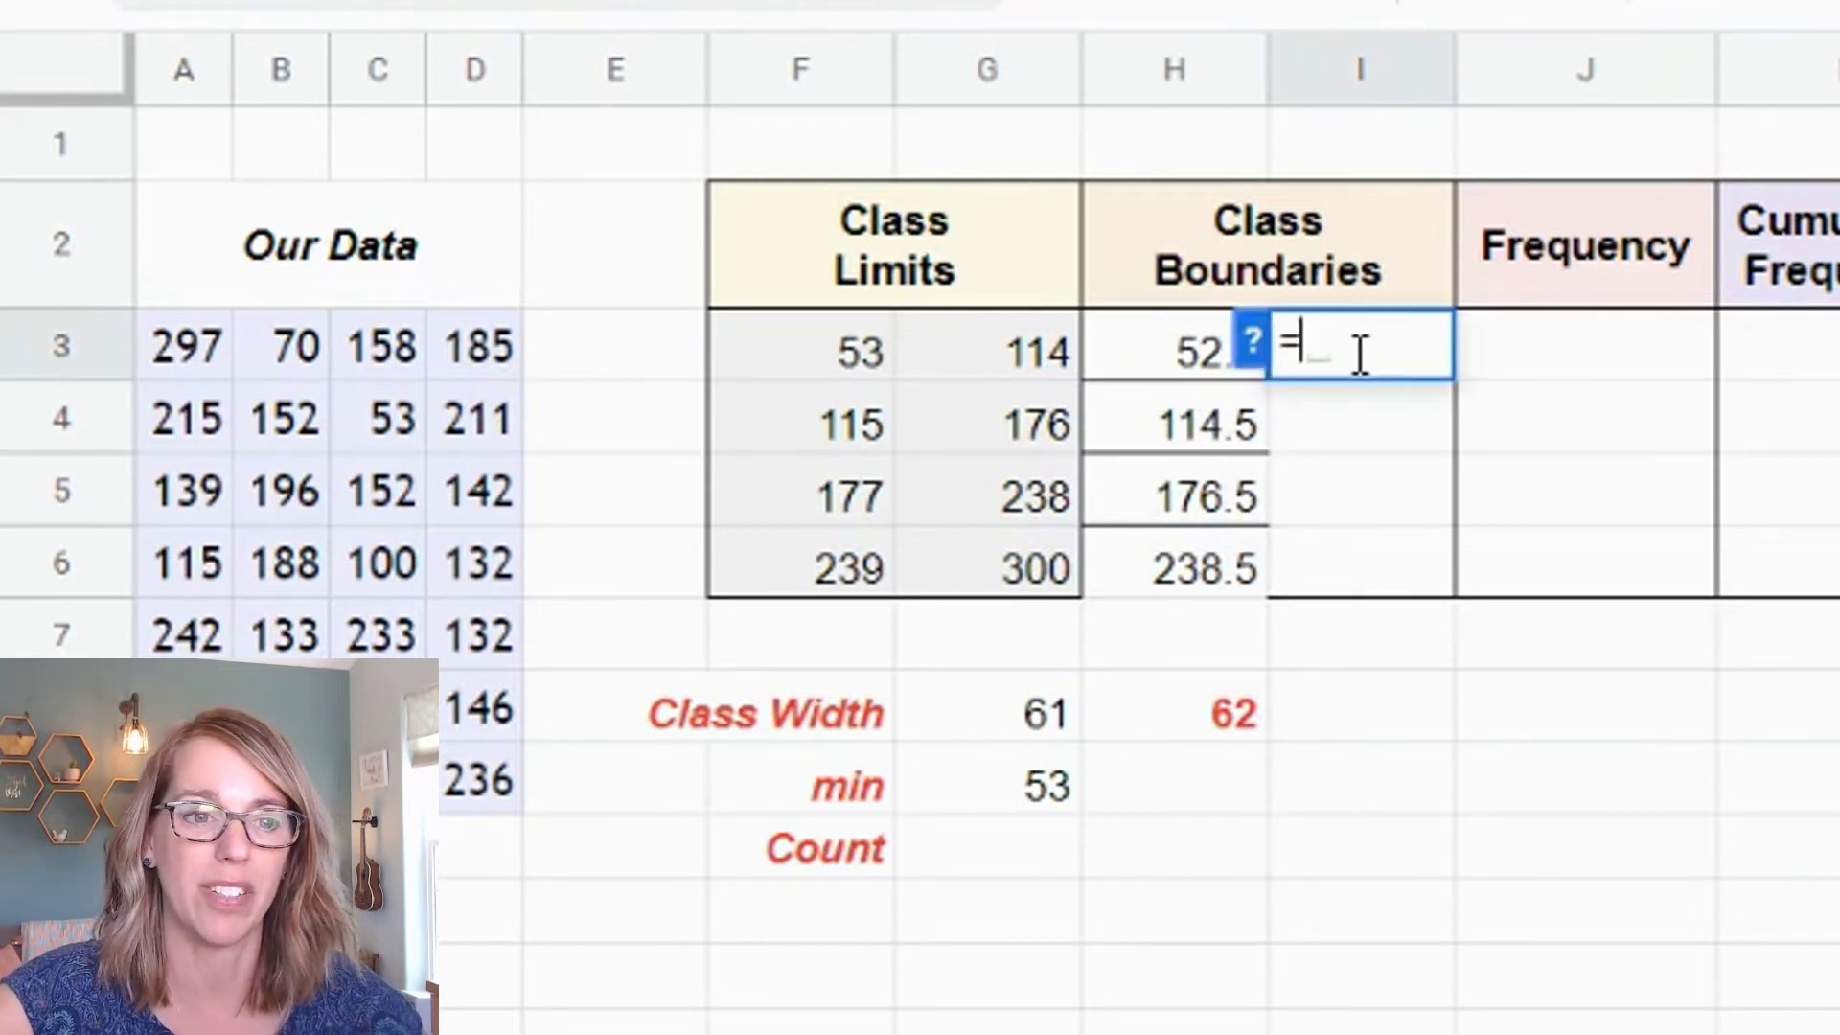
click(1035, 352)
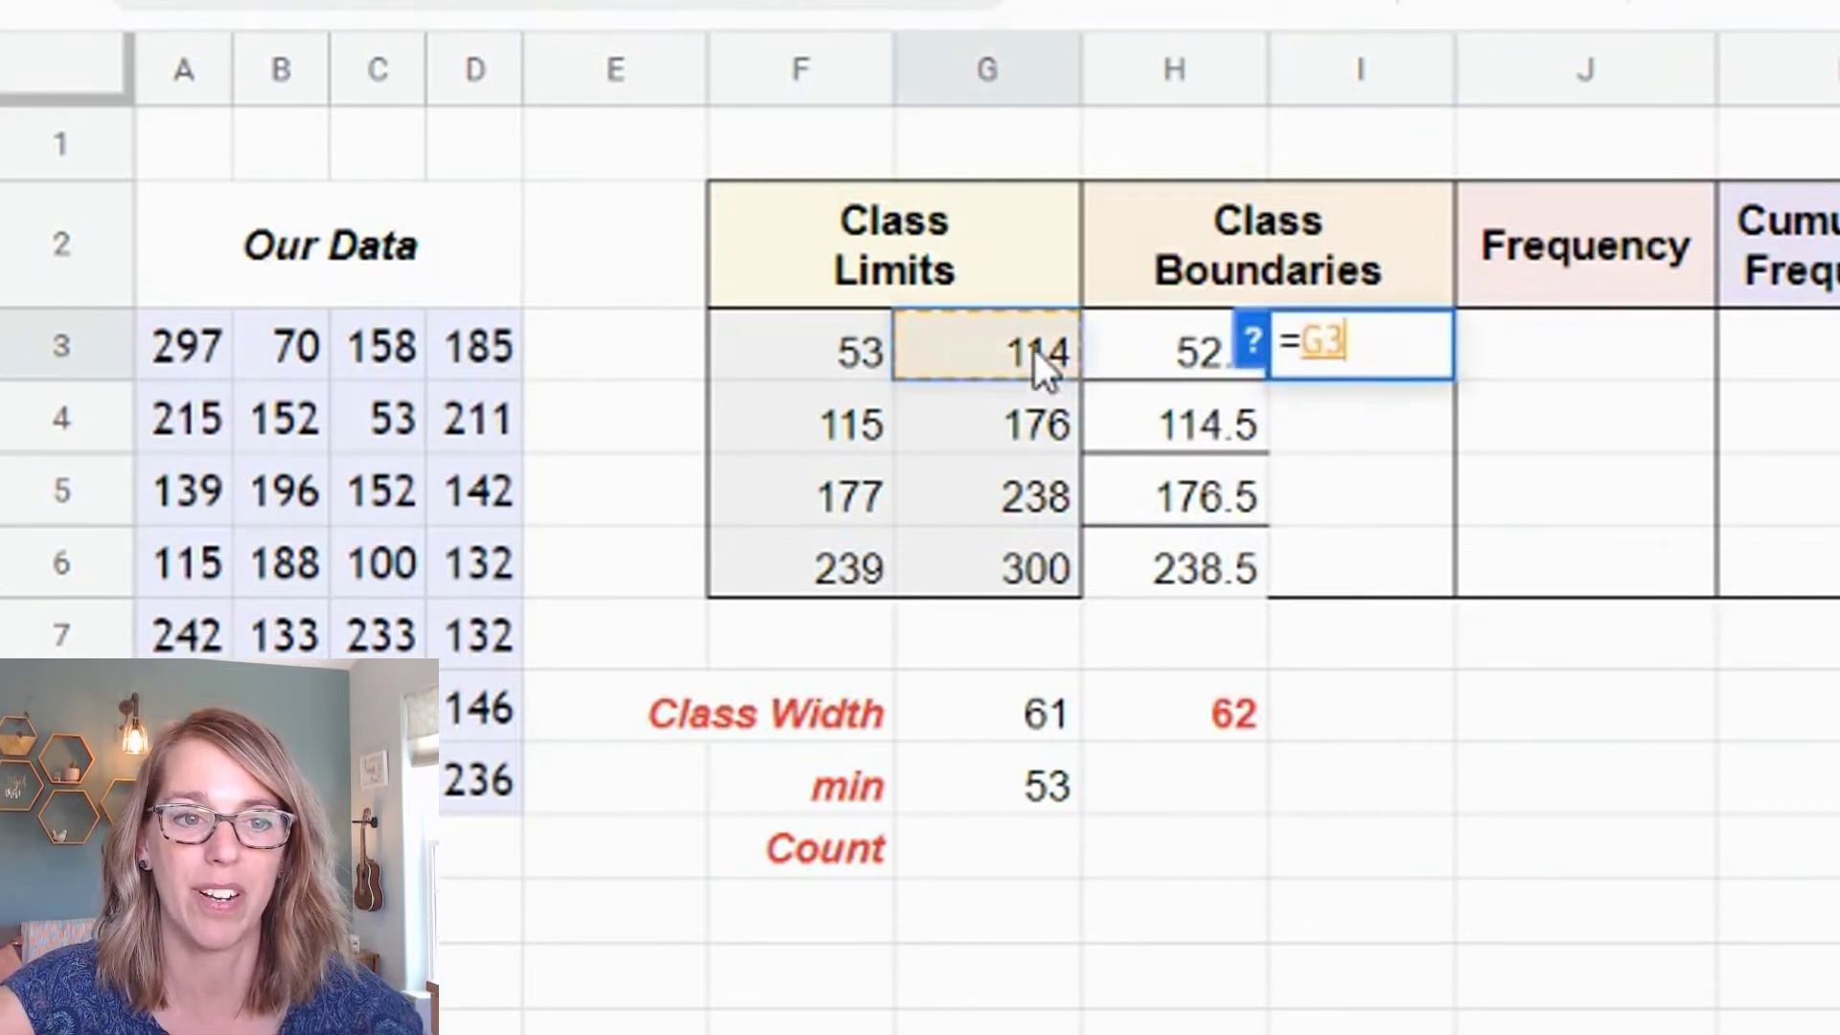
text(+.5)
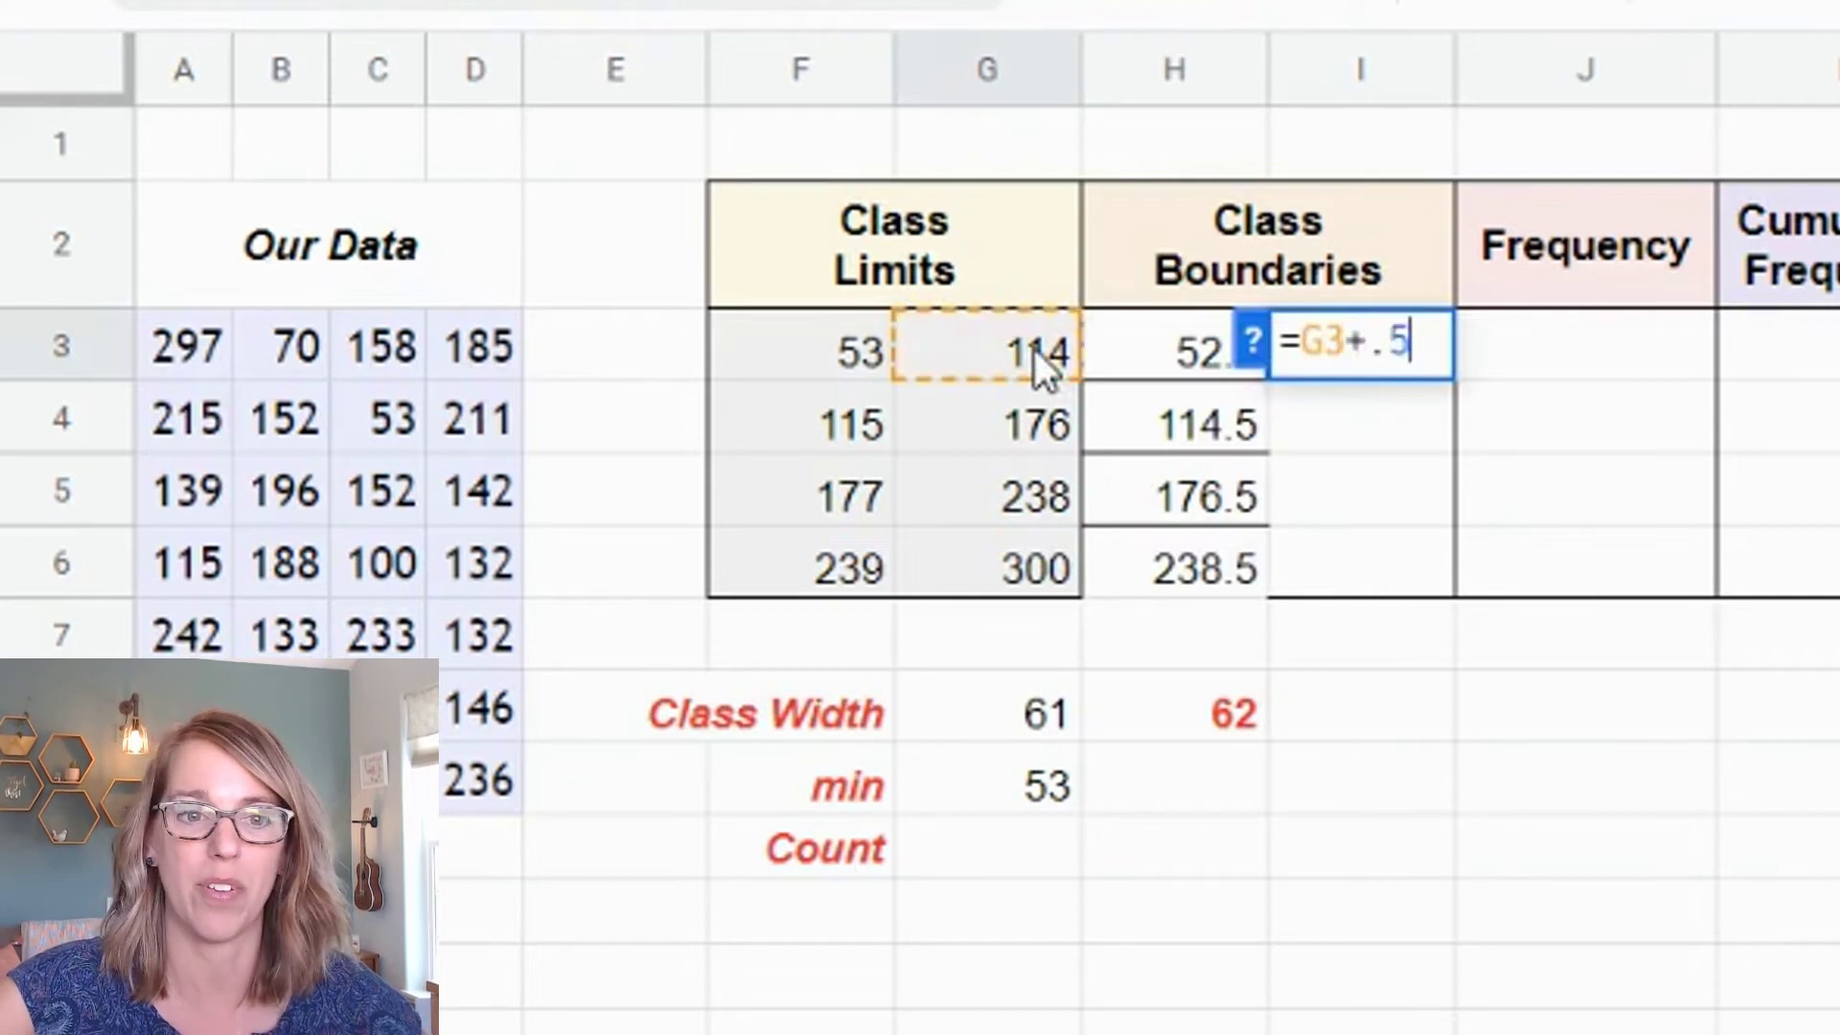
key(Return)
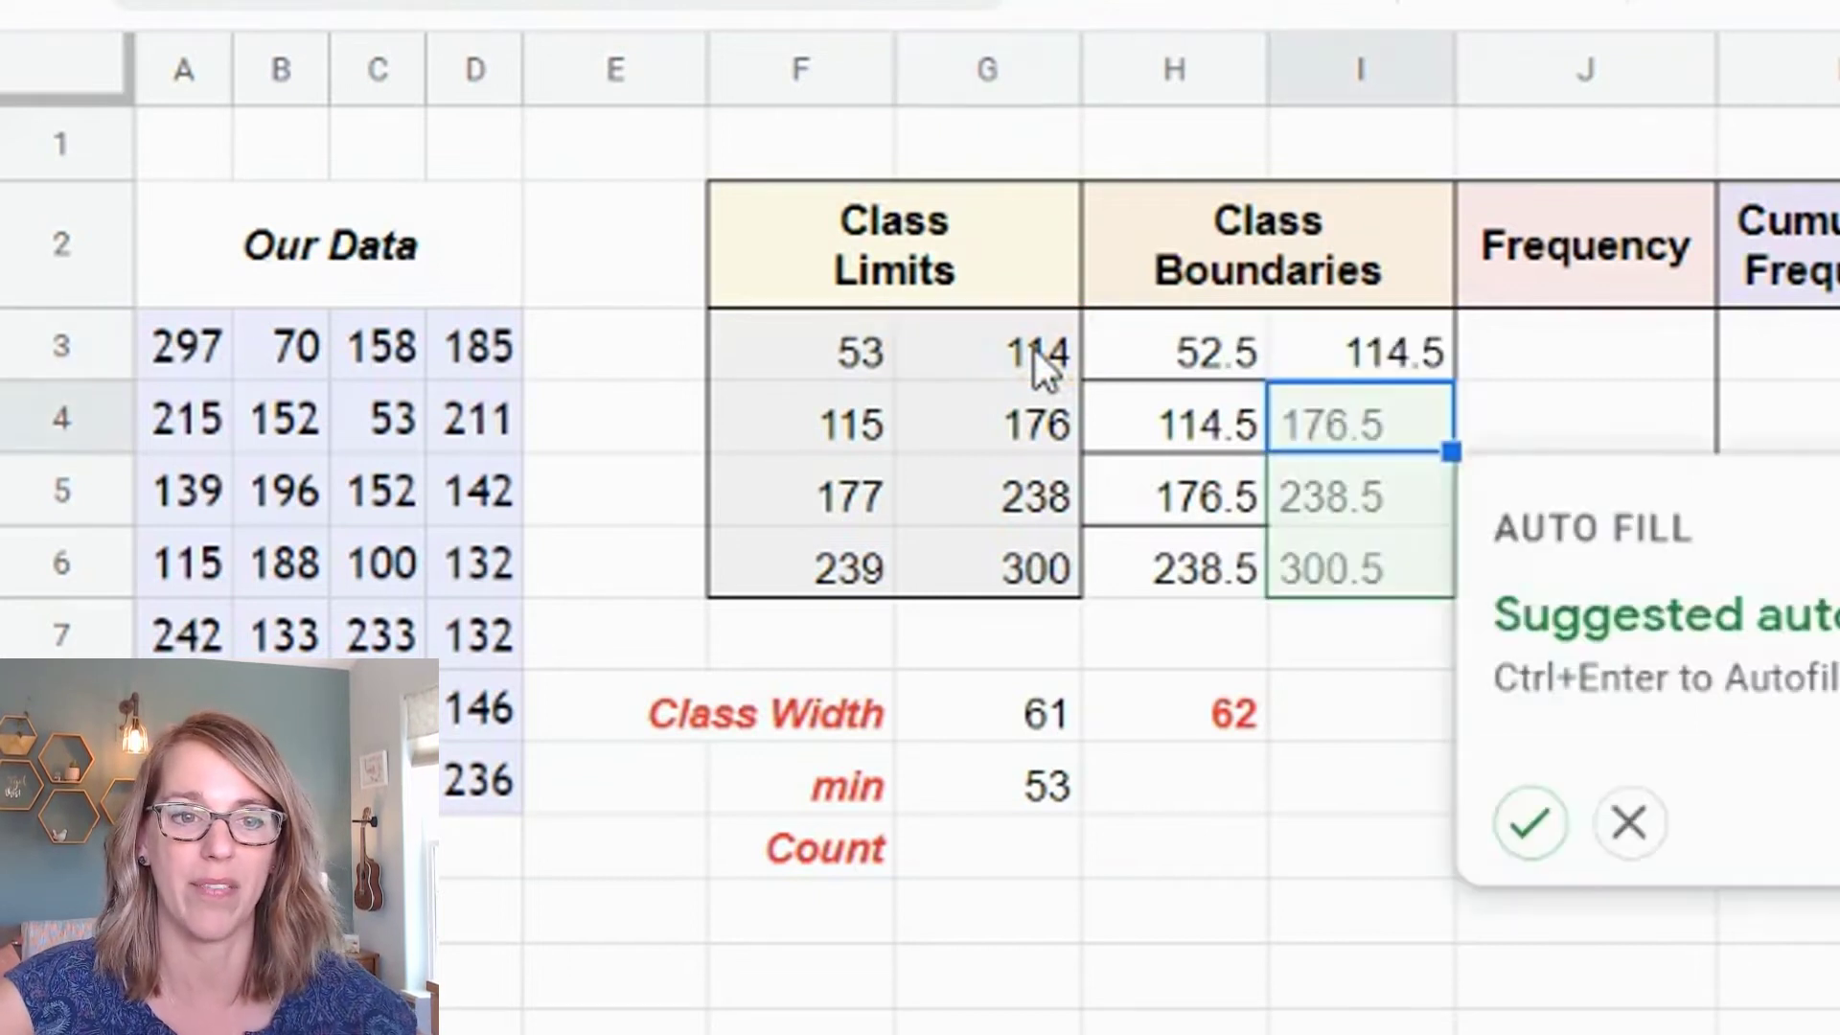
click(1554, 835)
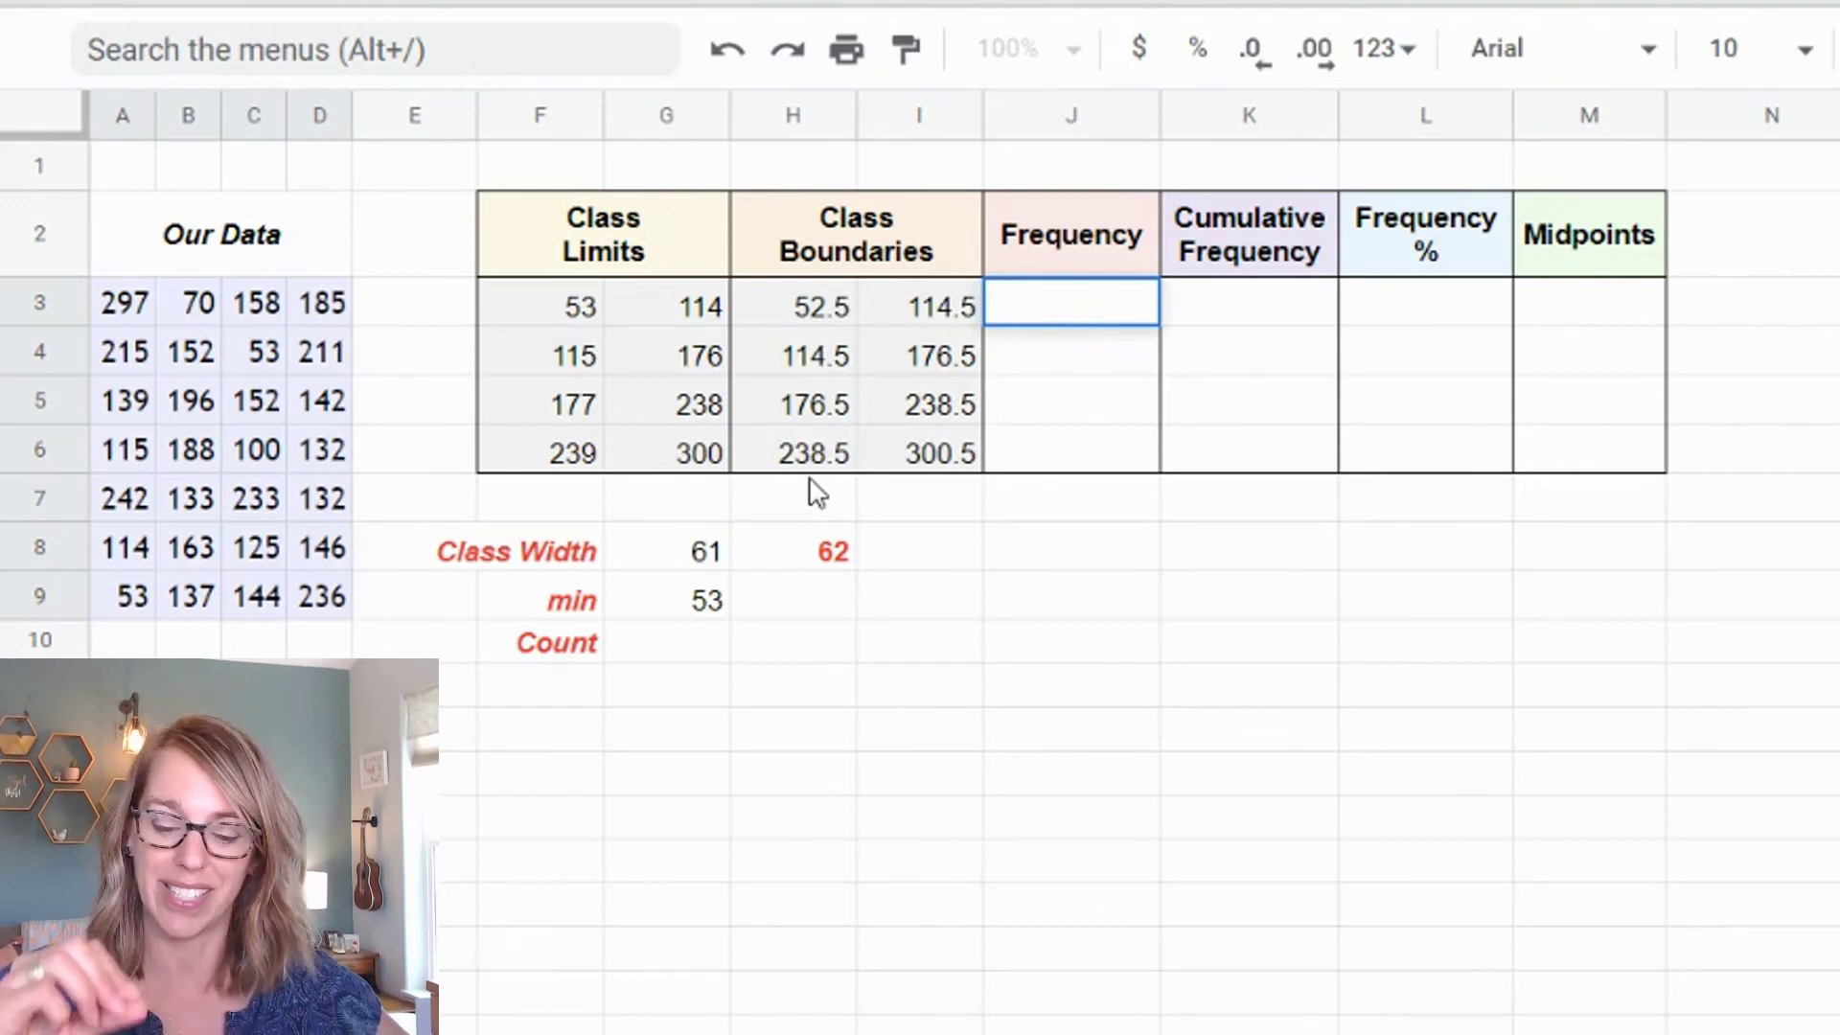
Enter =COUNTIFS(A3:D9,">"&H3,A3:D9,"<"&I3) in J3, giving a frequency of 5.
text(=)
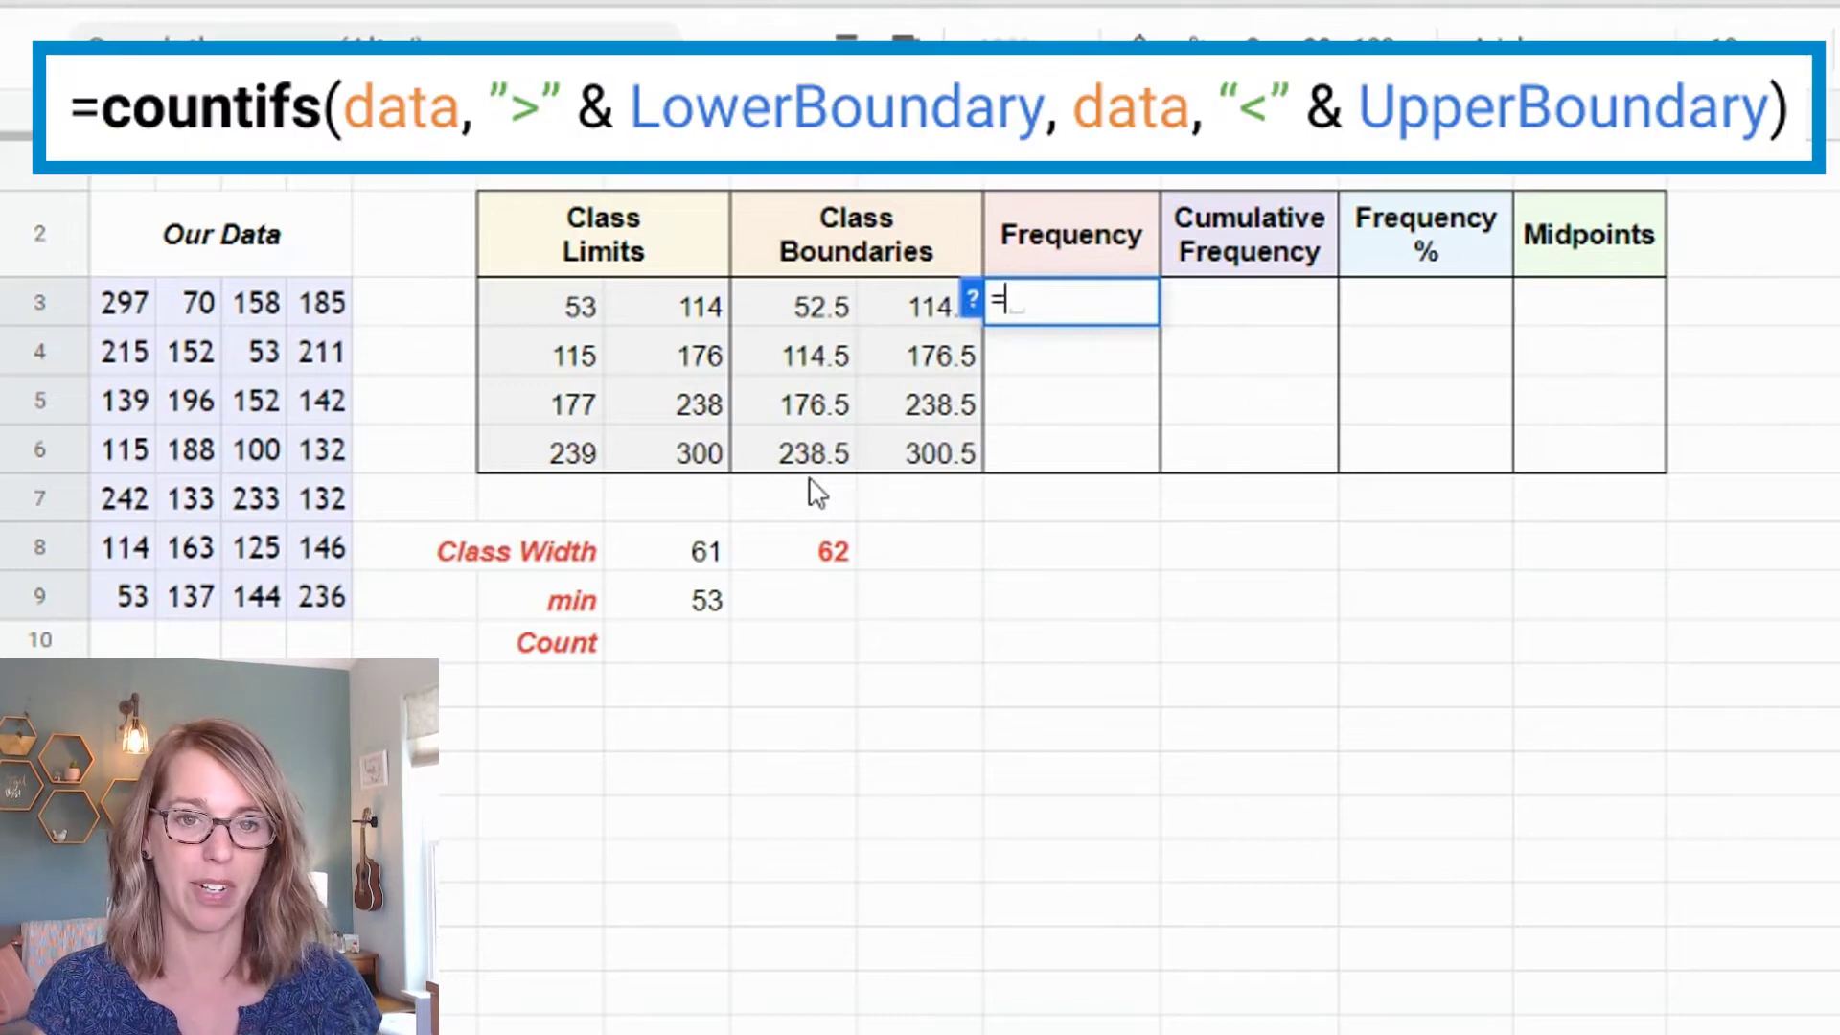
text(coun)
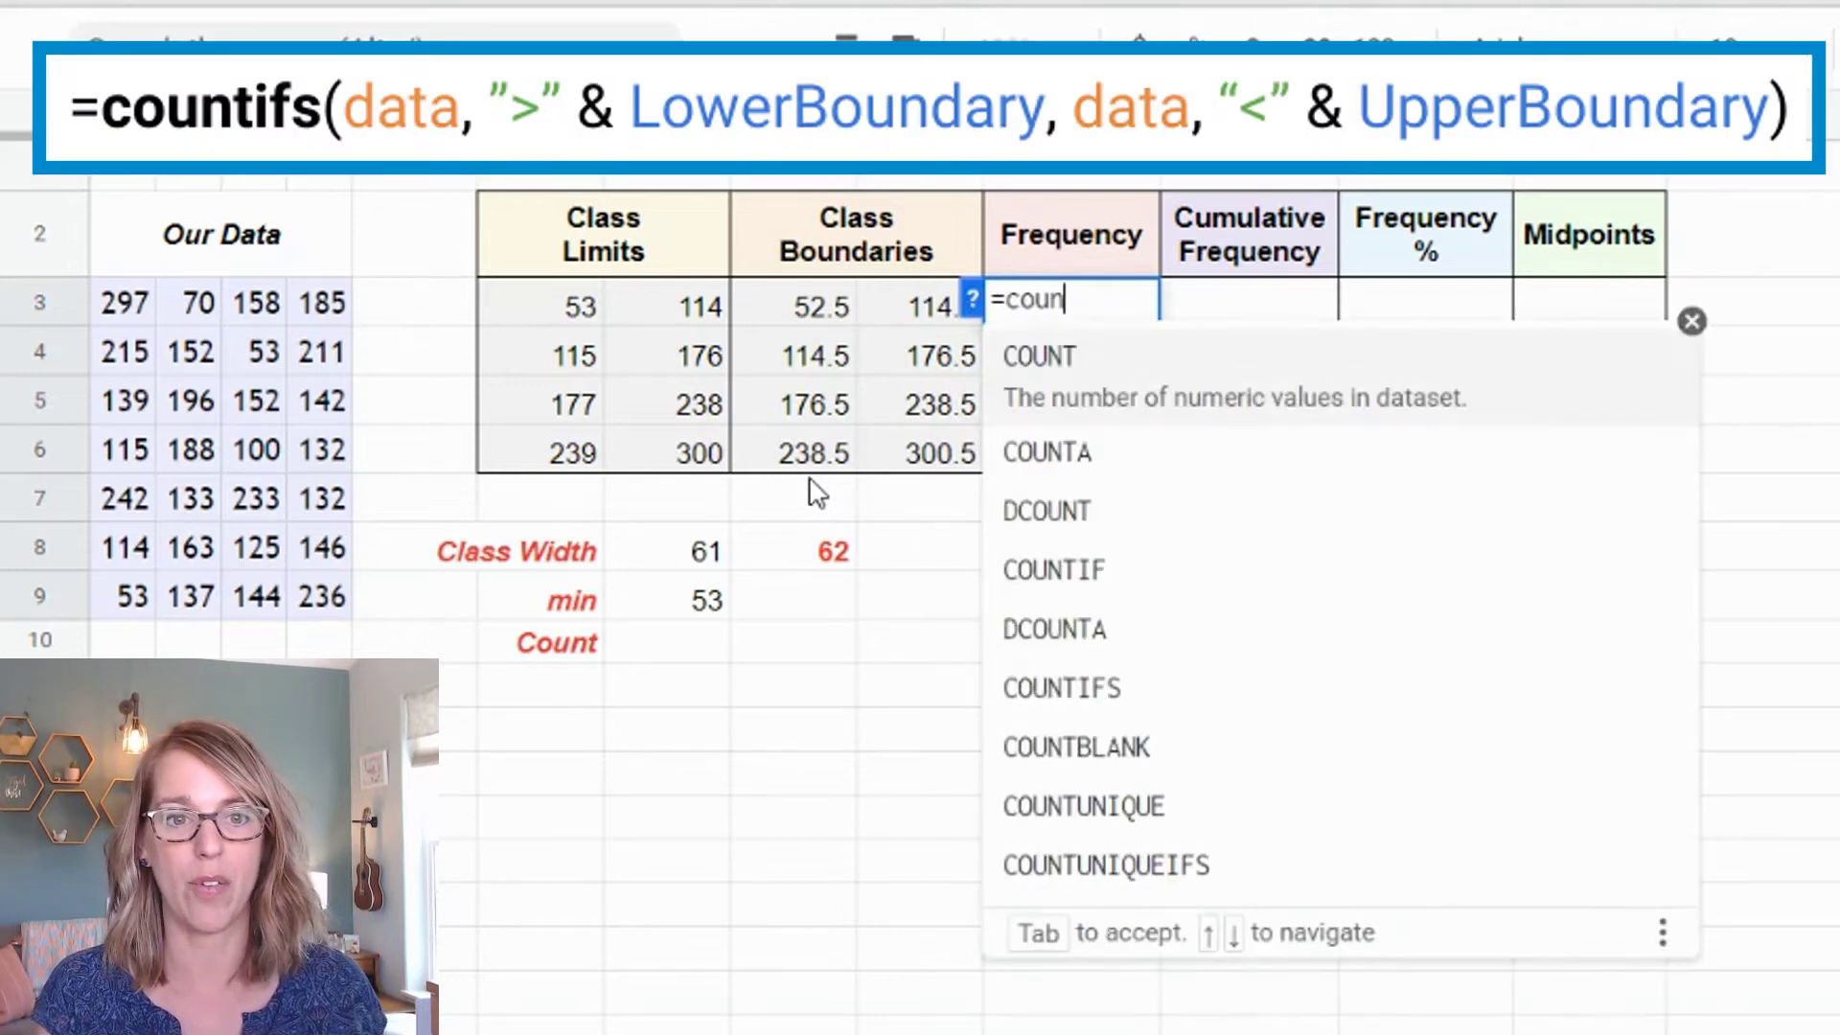
text(tifs)
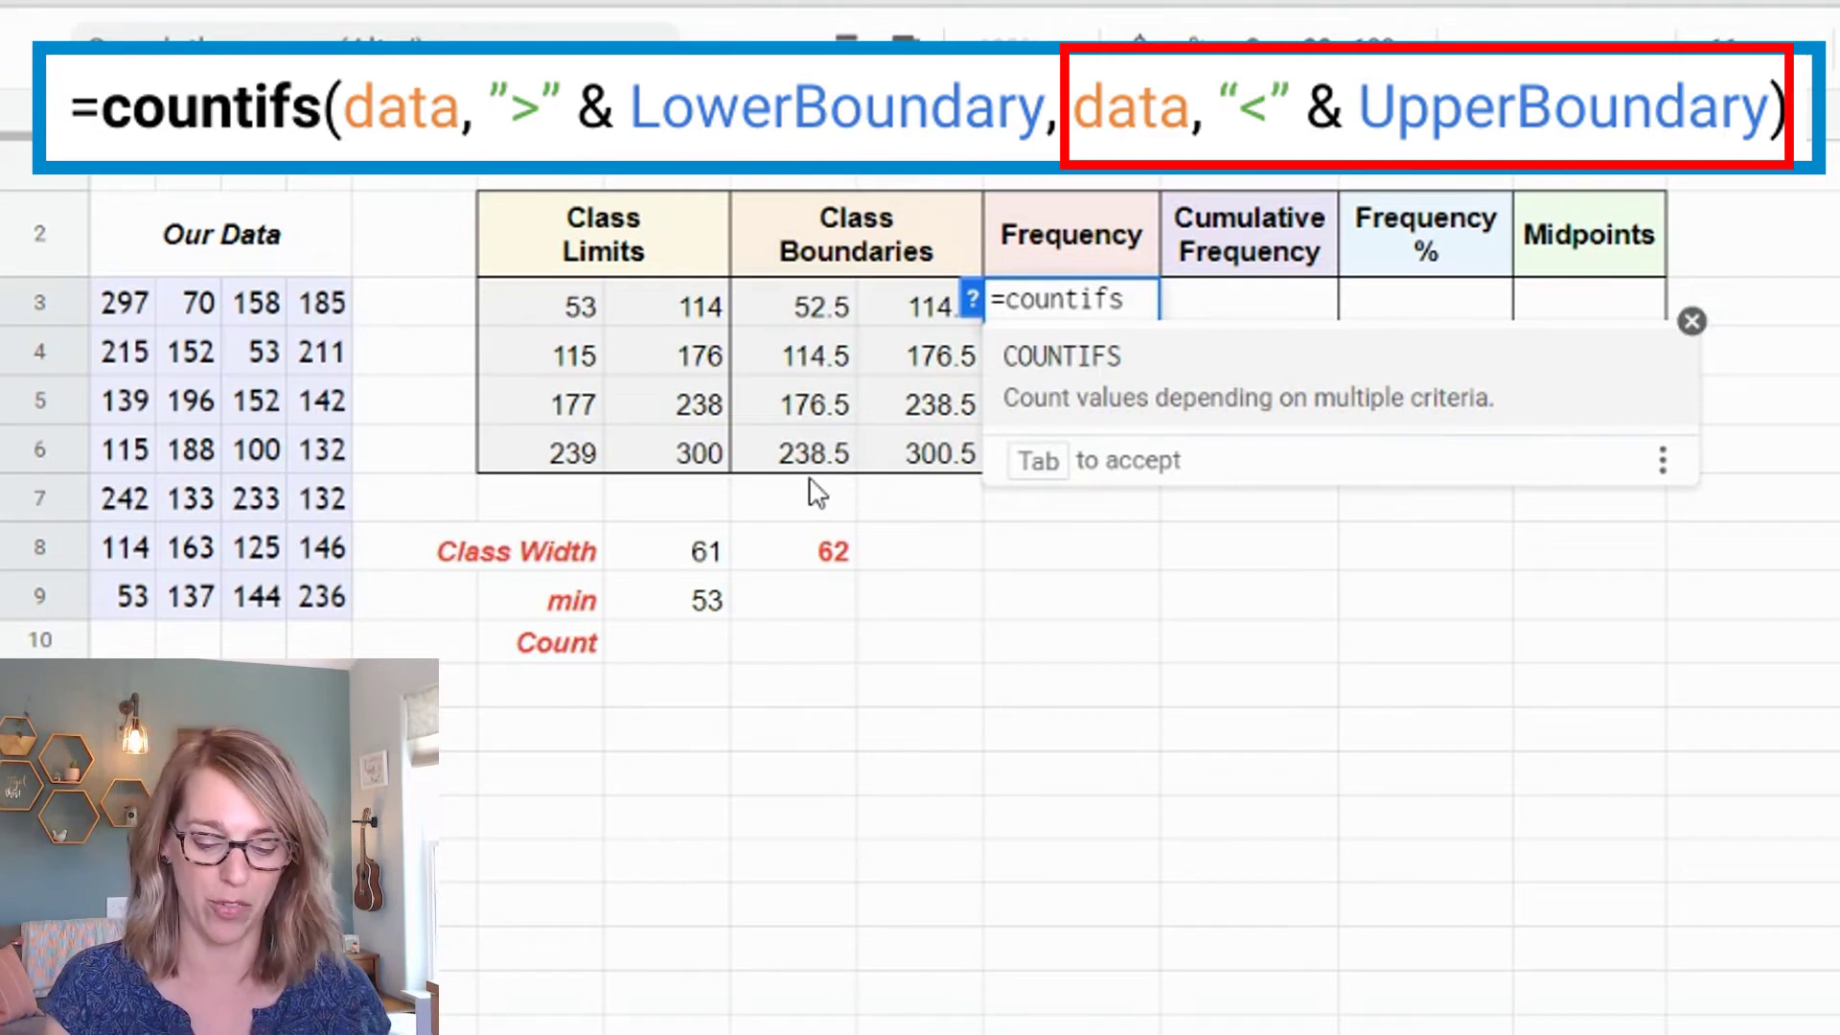
text(()
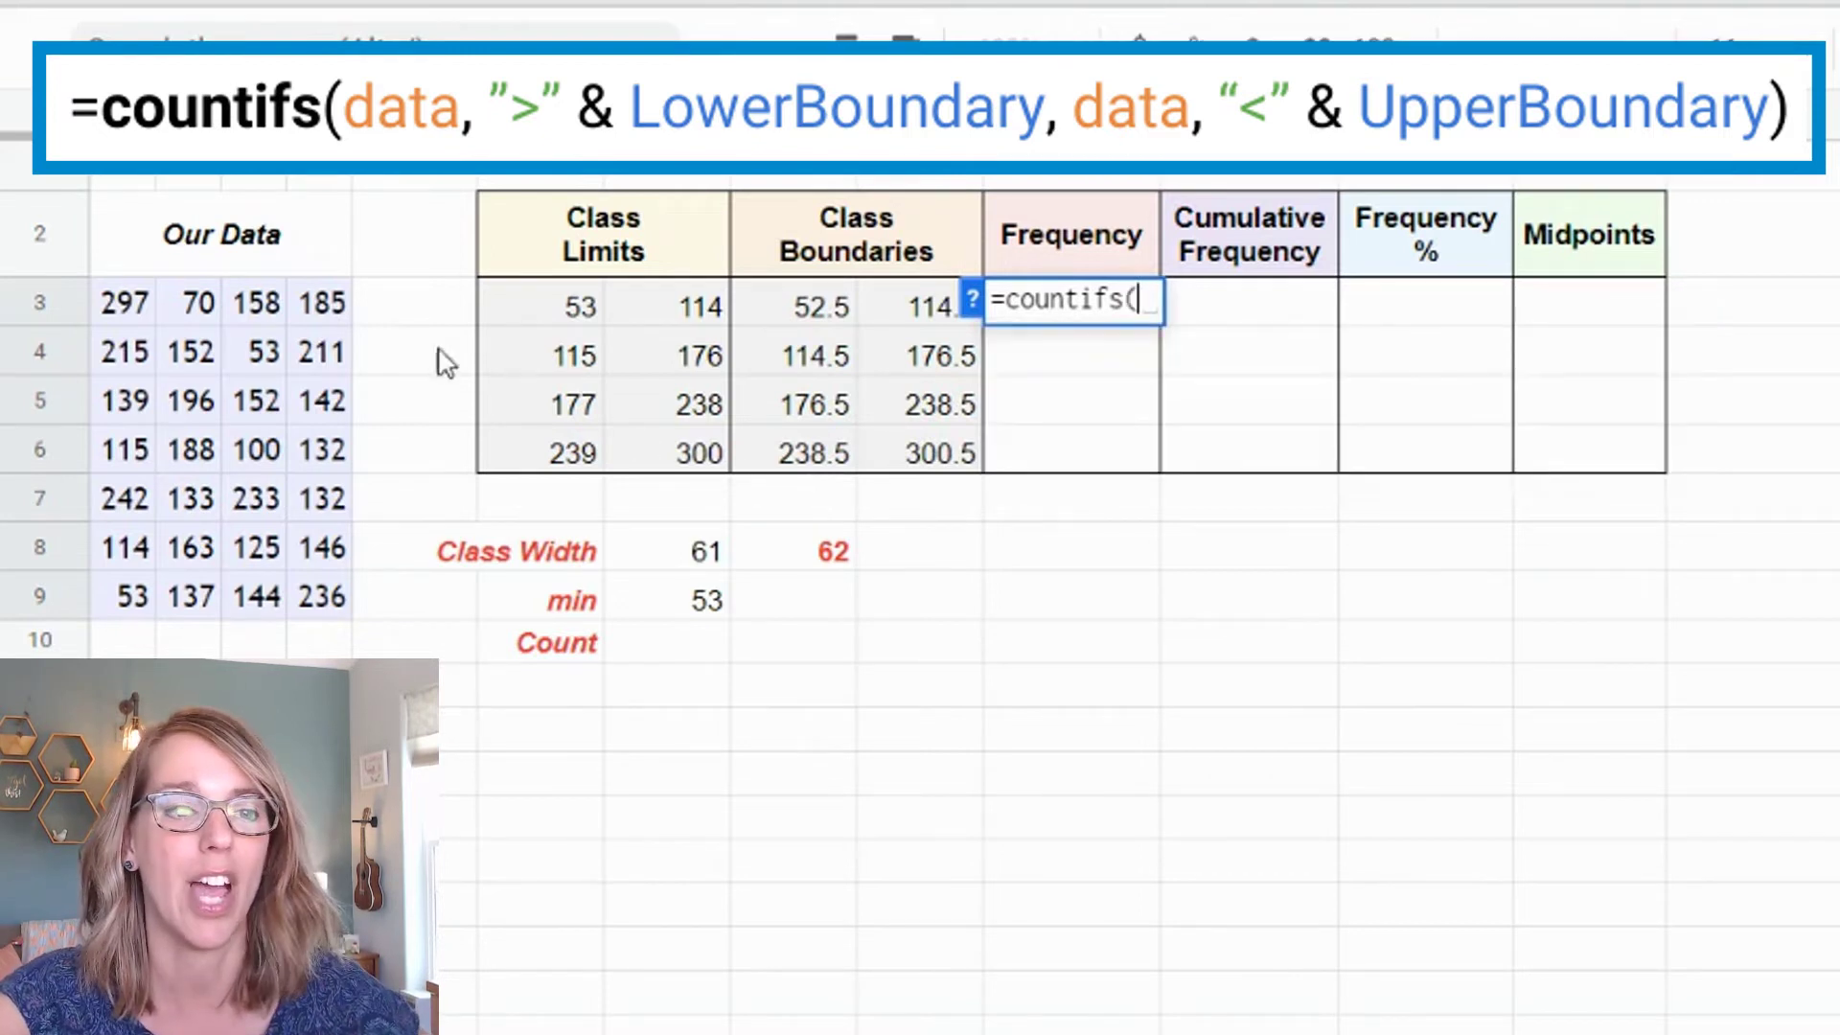
drag(122, 305, 330, 618)
text(,">"&)
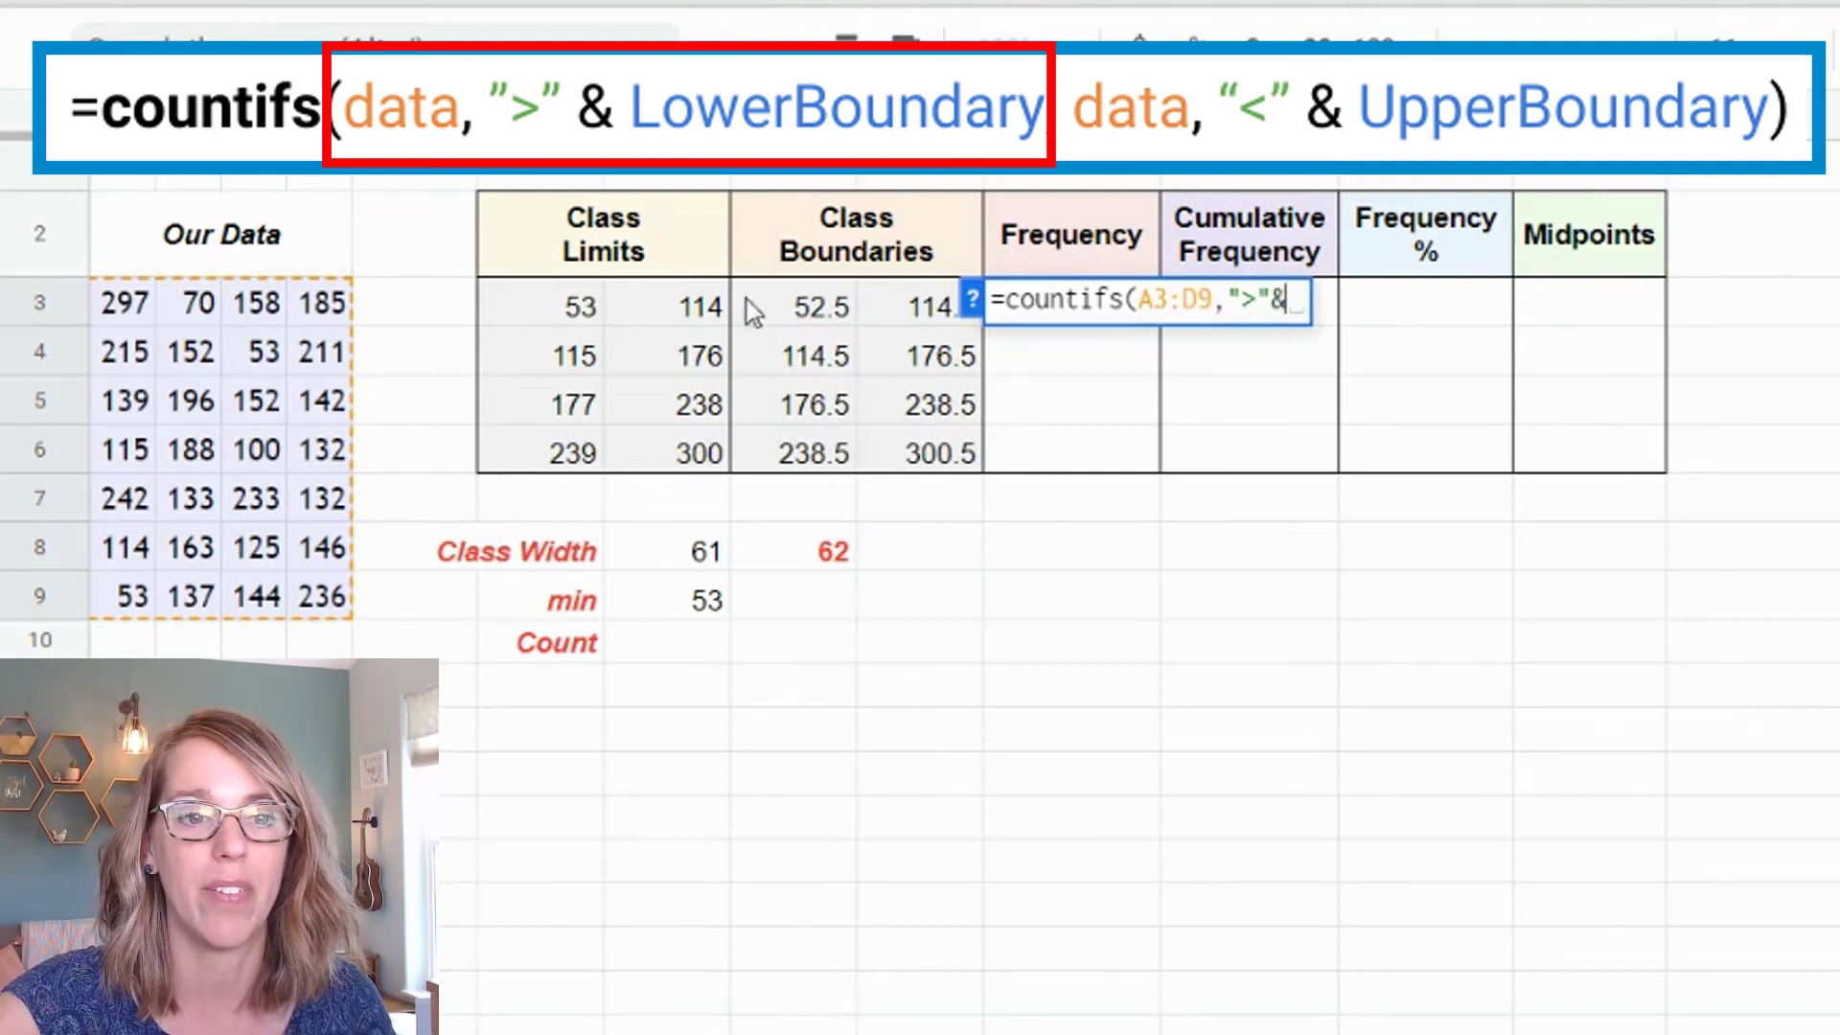
click(796, 303)
text(,)
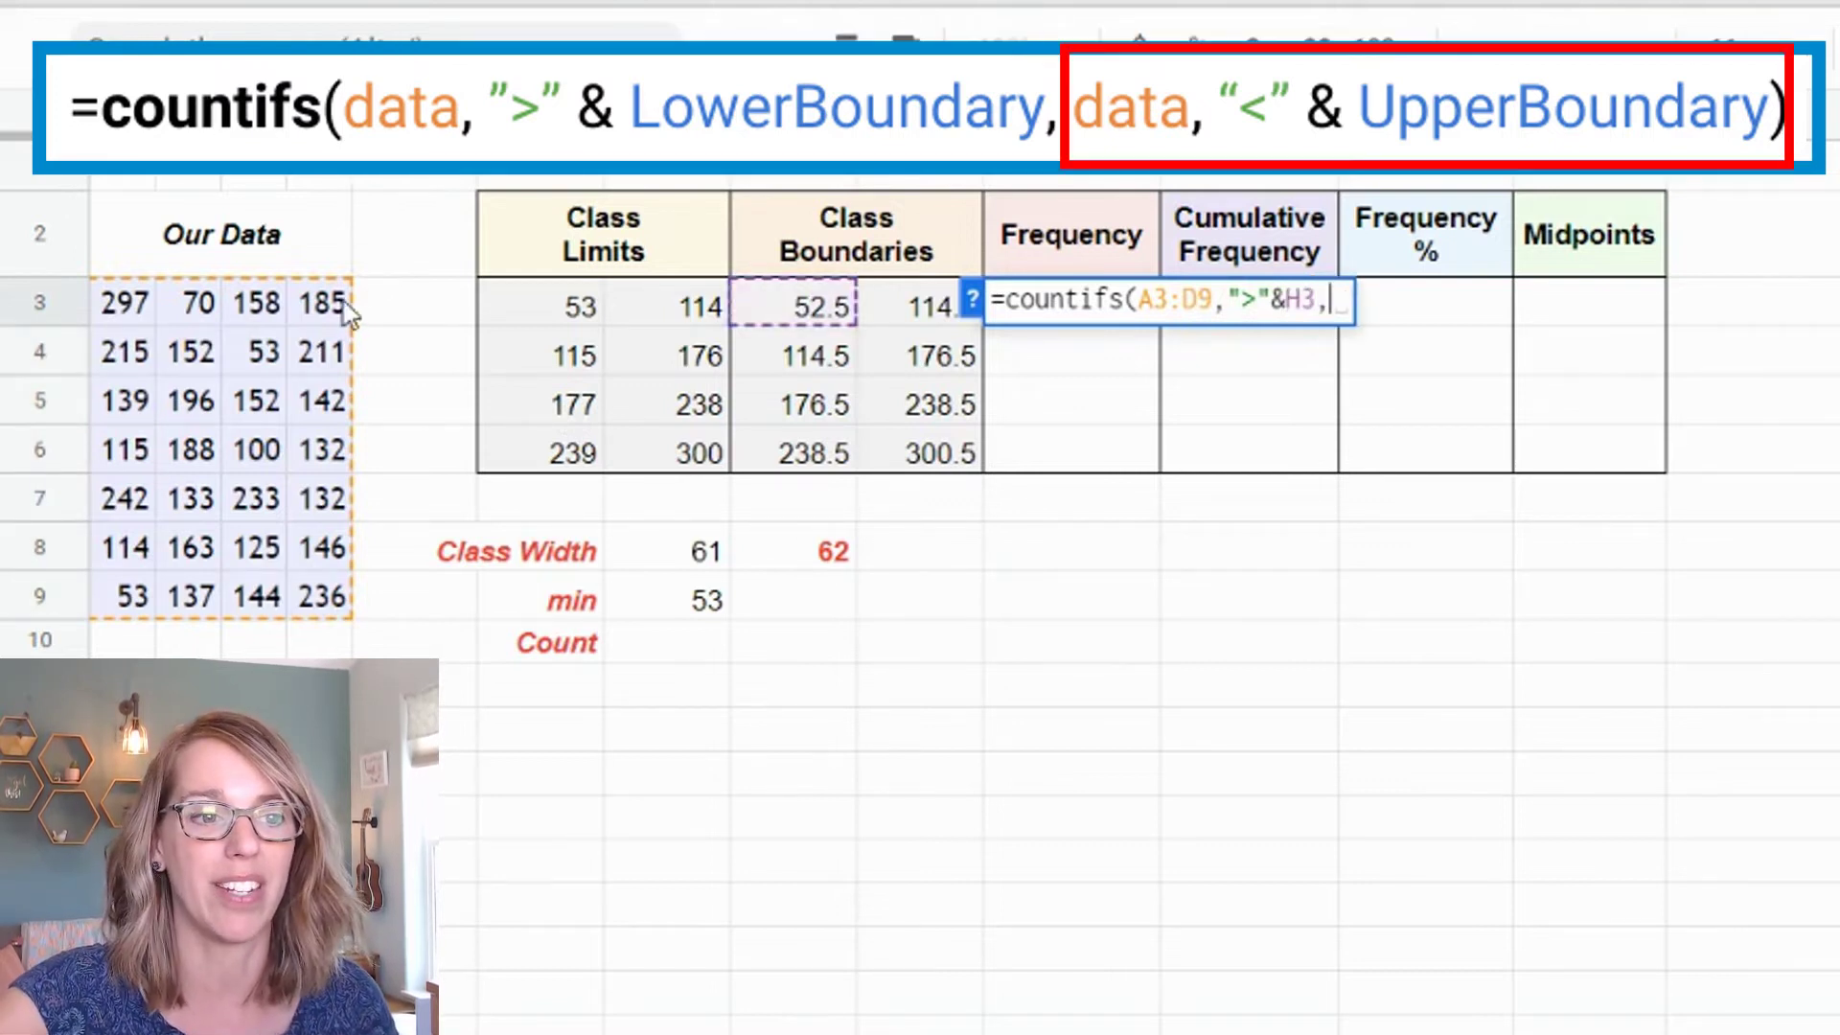
drag(124, 302, 313, 590)
text(,)
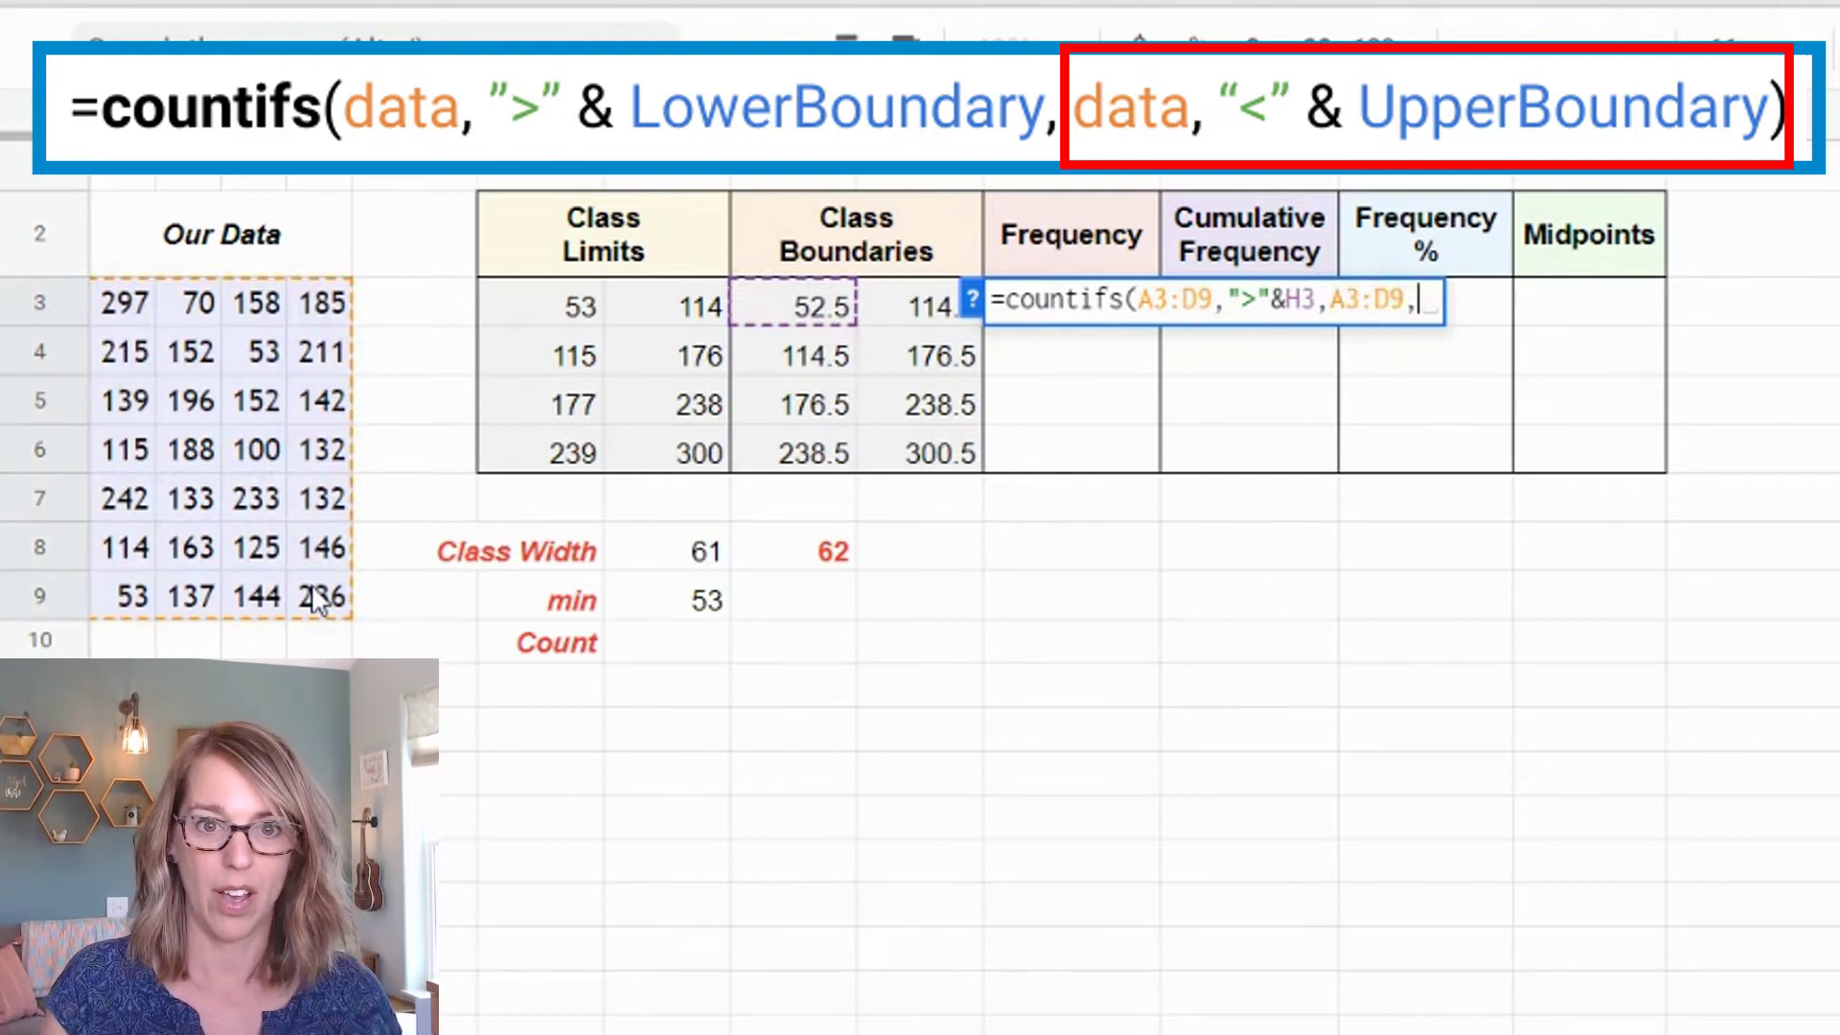
text(")
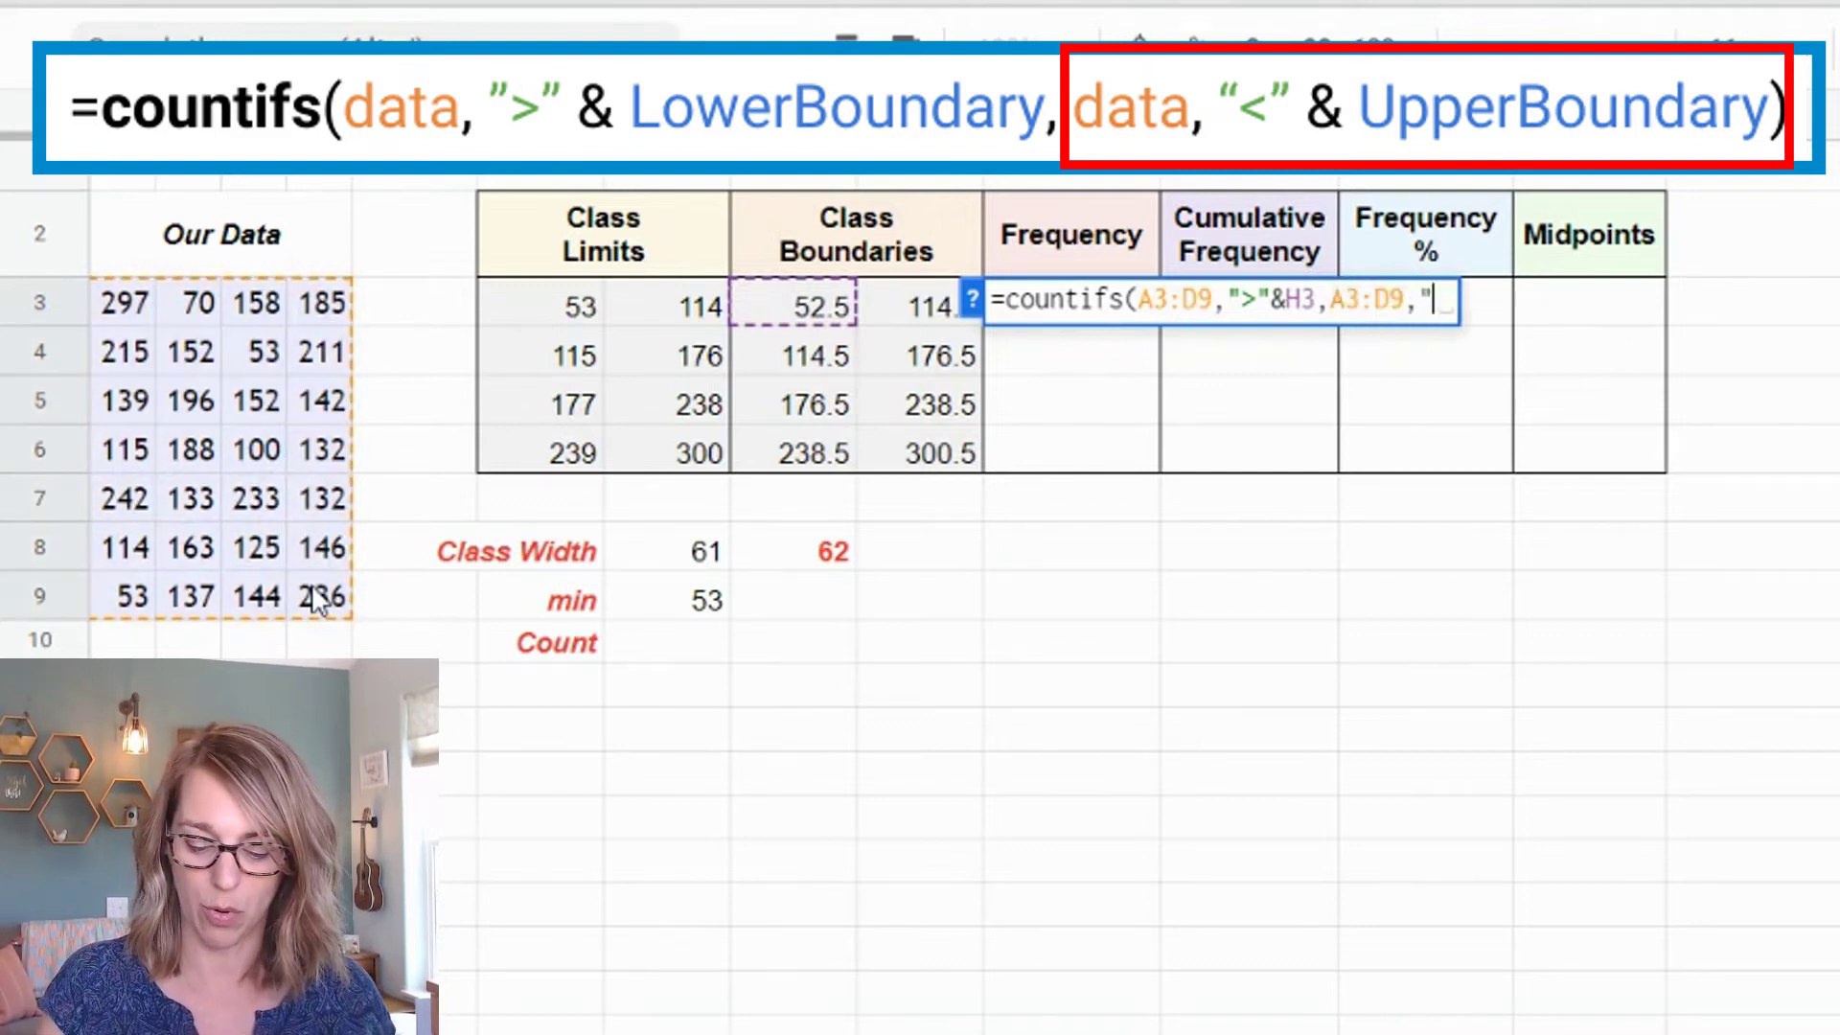
text(<"&)
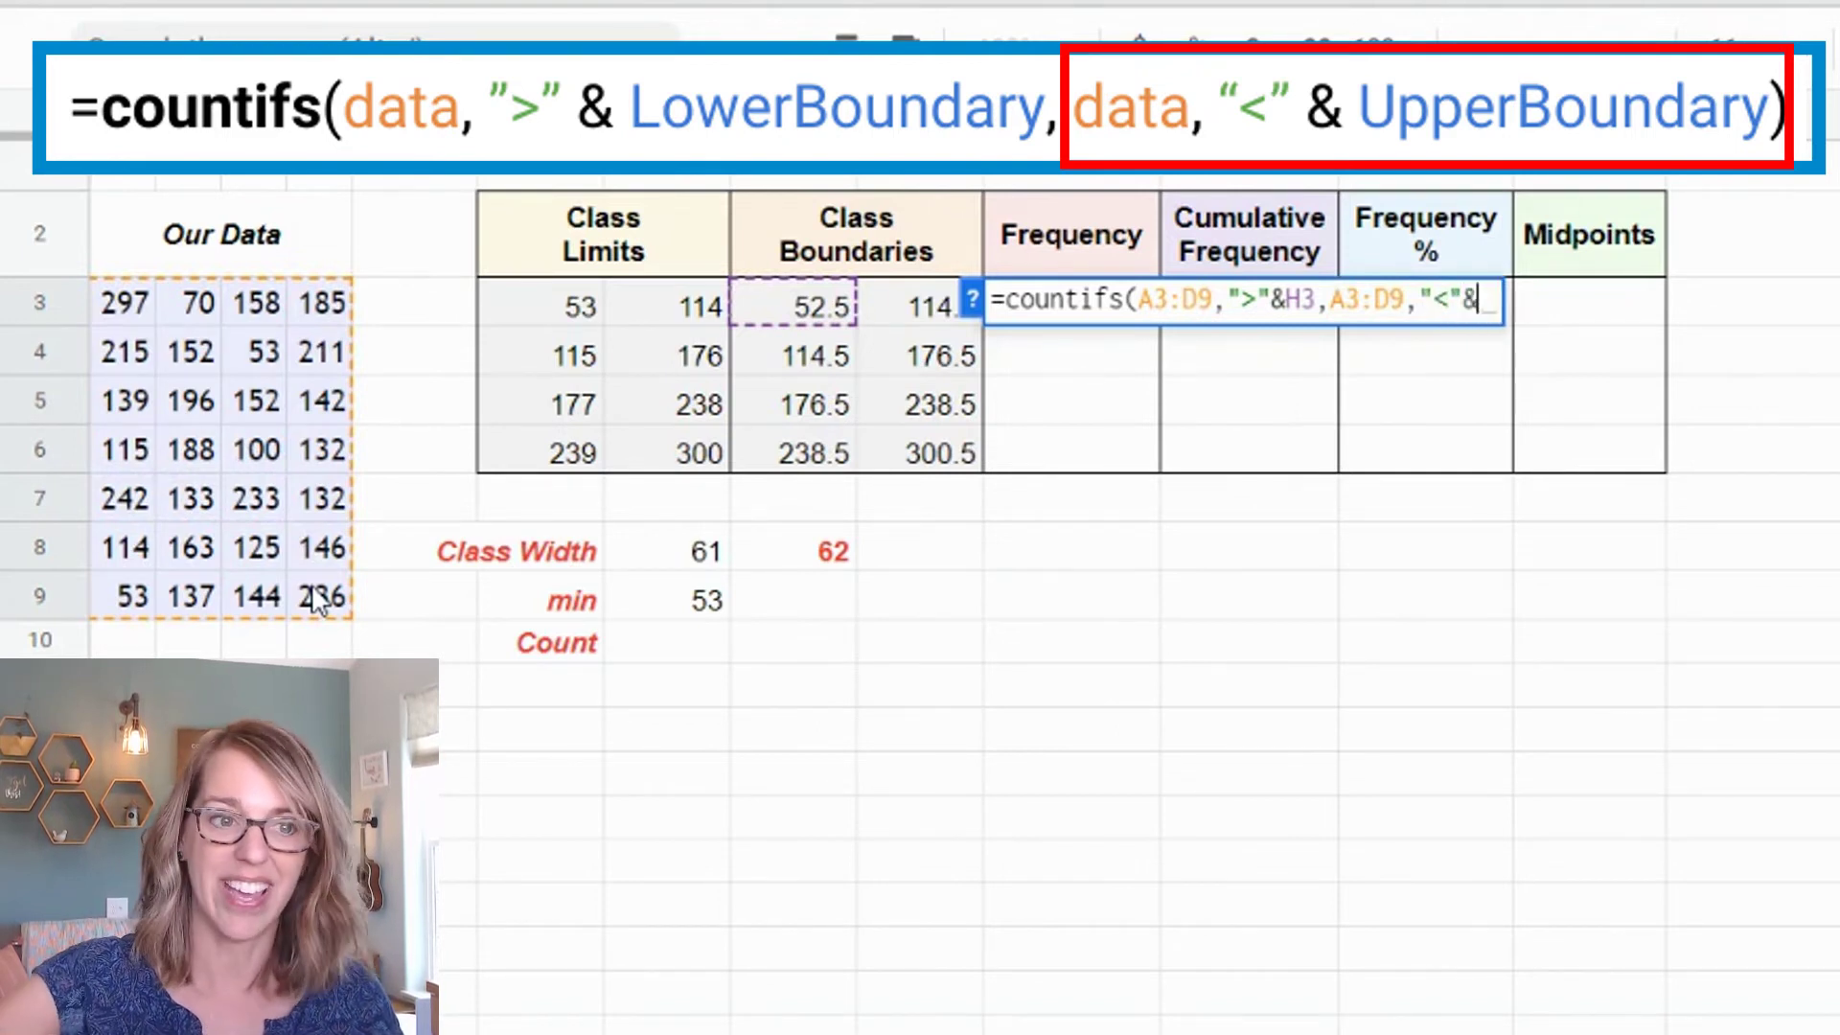
click(905, 305)
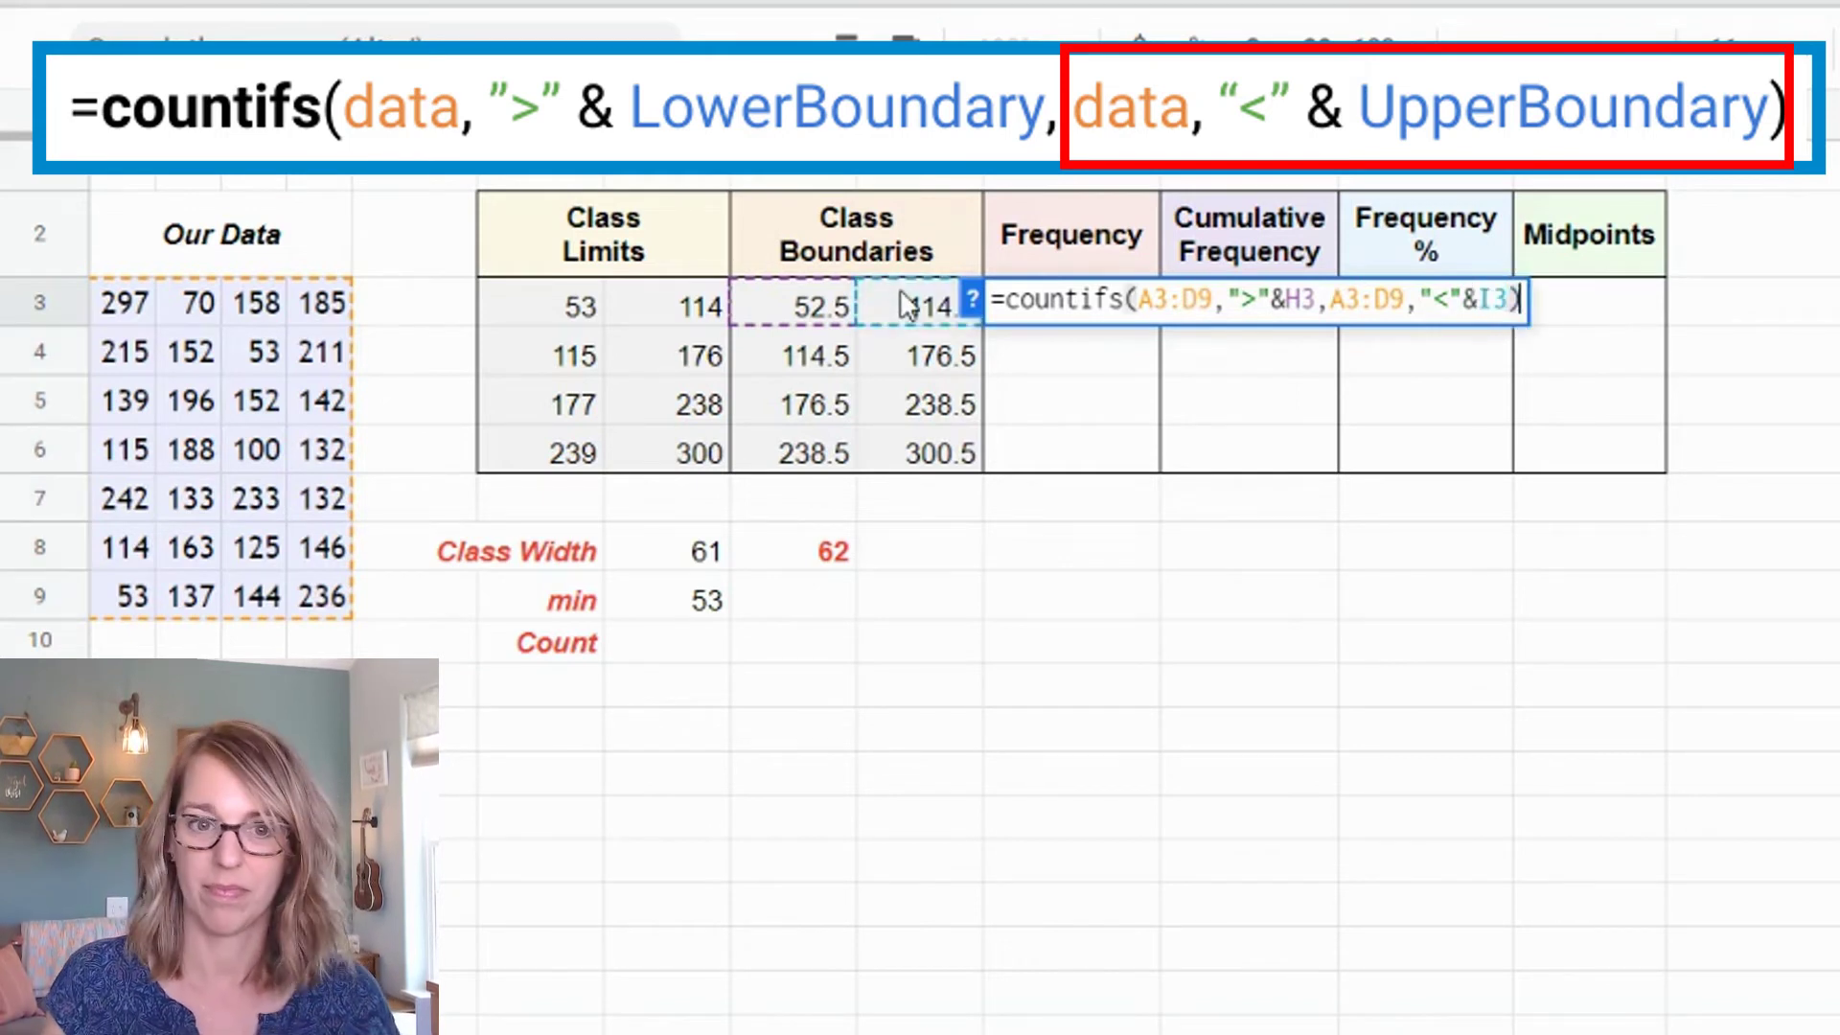
key(Return)
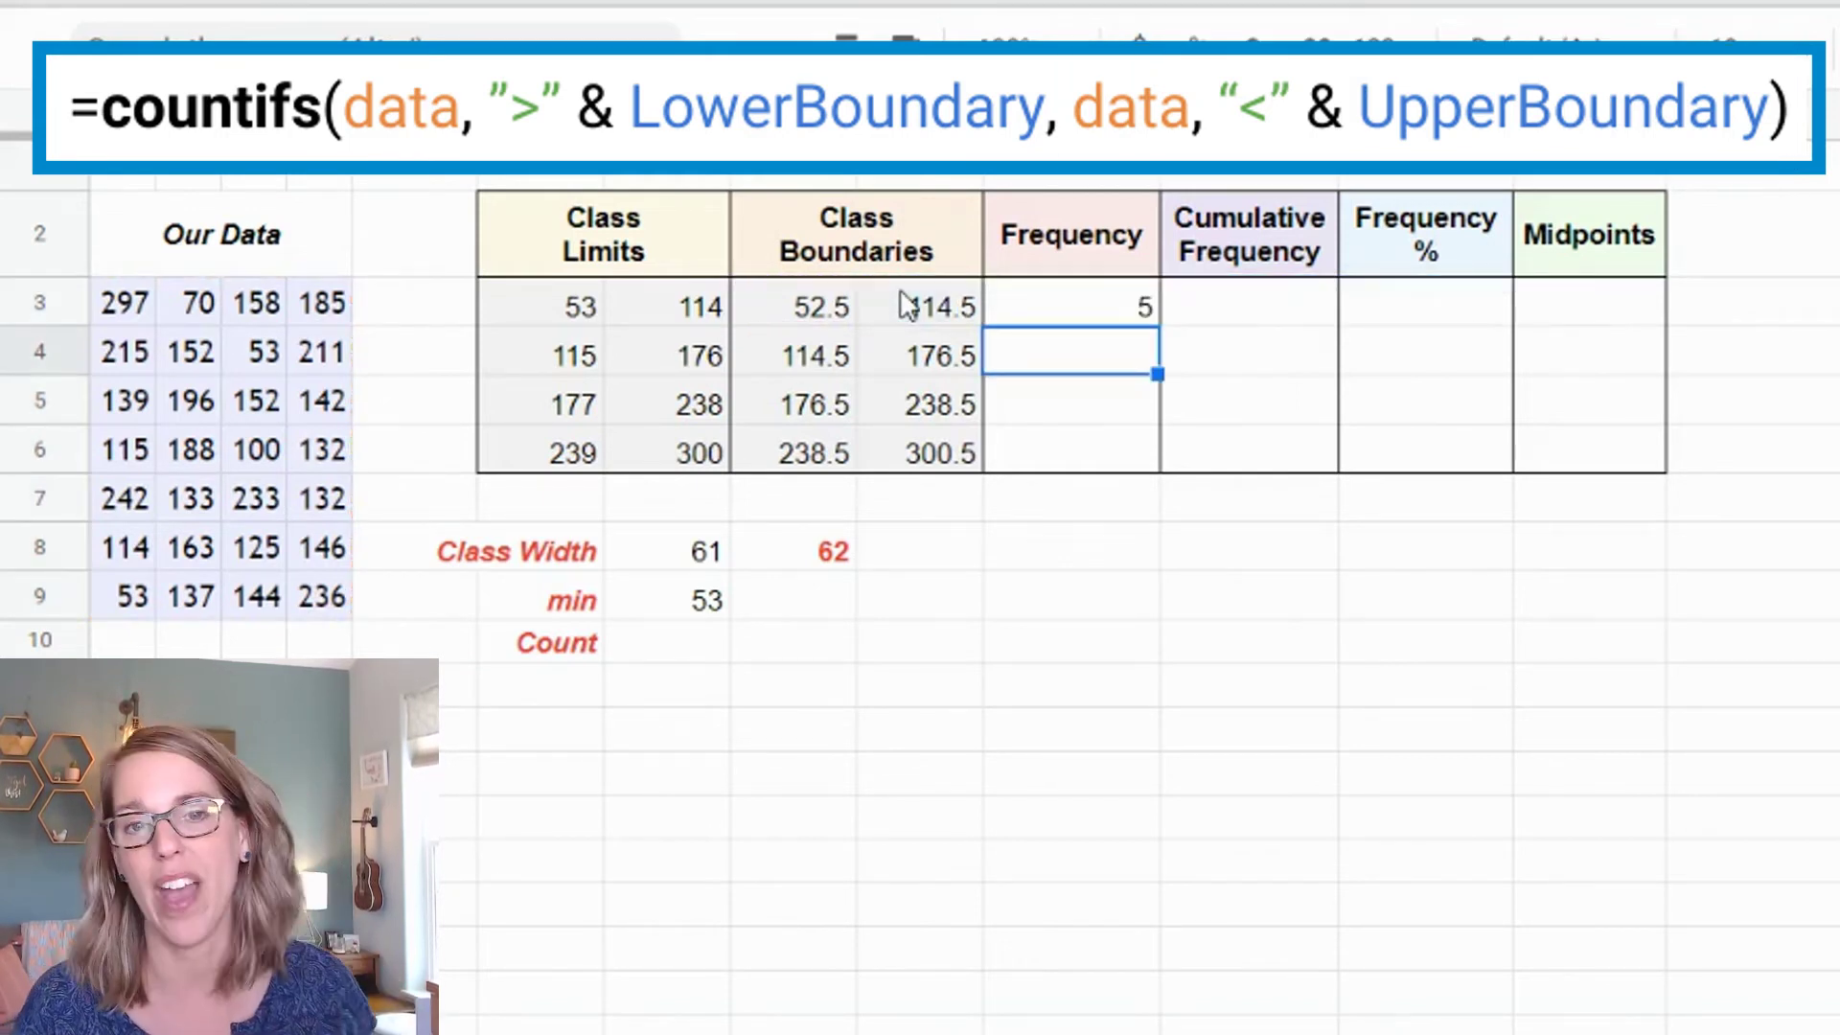
Anchor both ranges as A$3:D$9 in J3 and fill down to J6, giving 5, 14, 7, 2.
click(1097, 305)
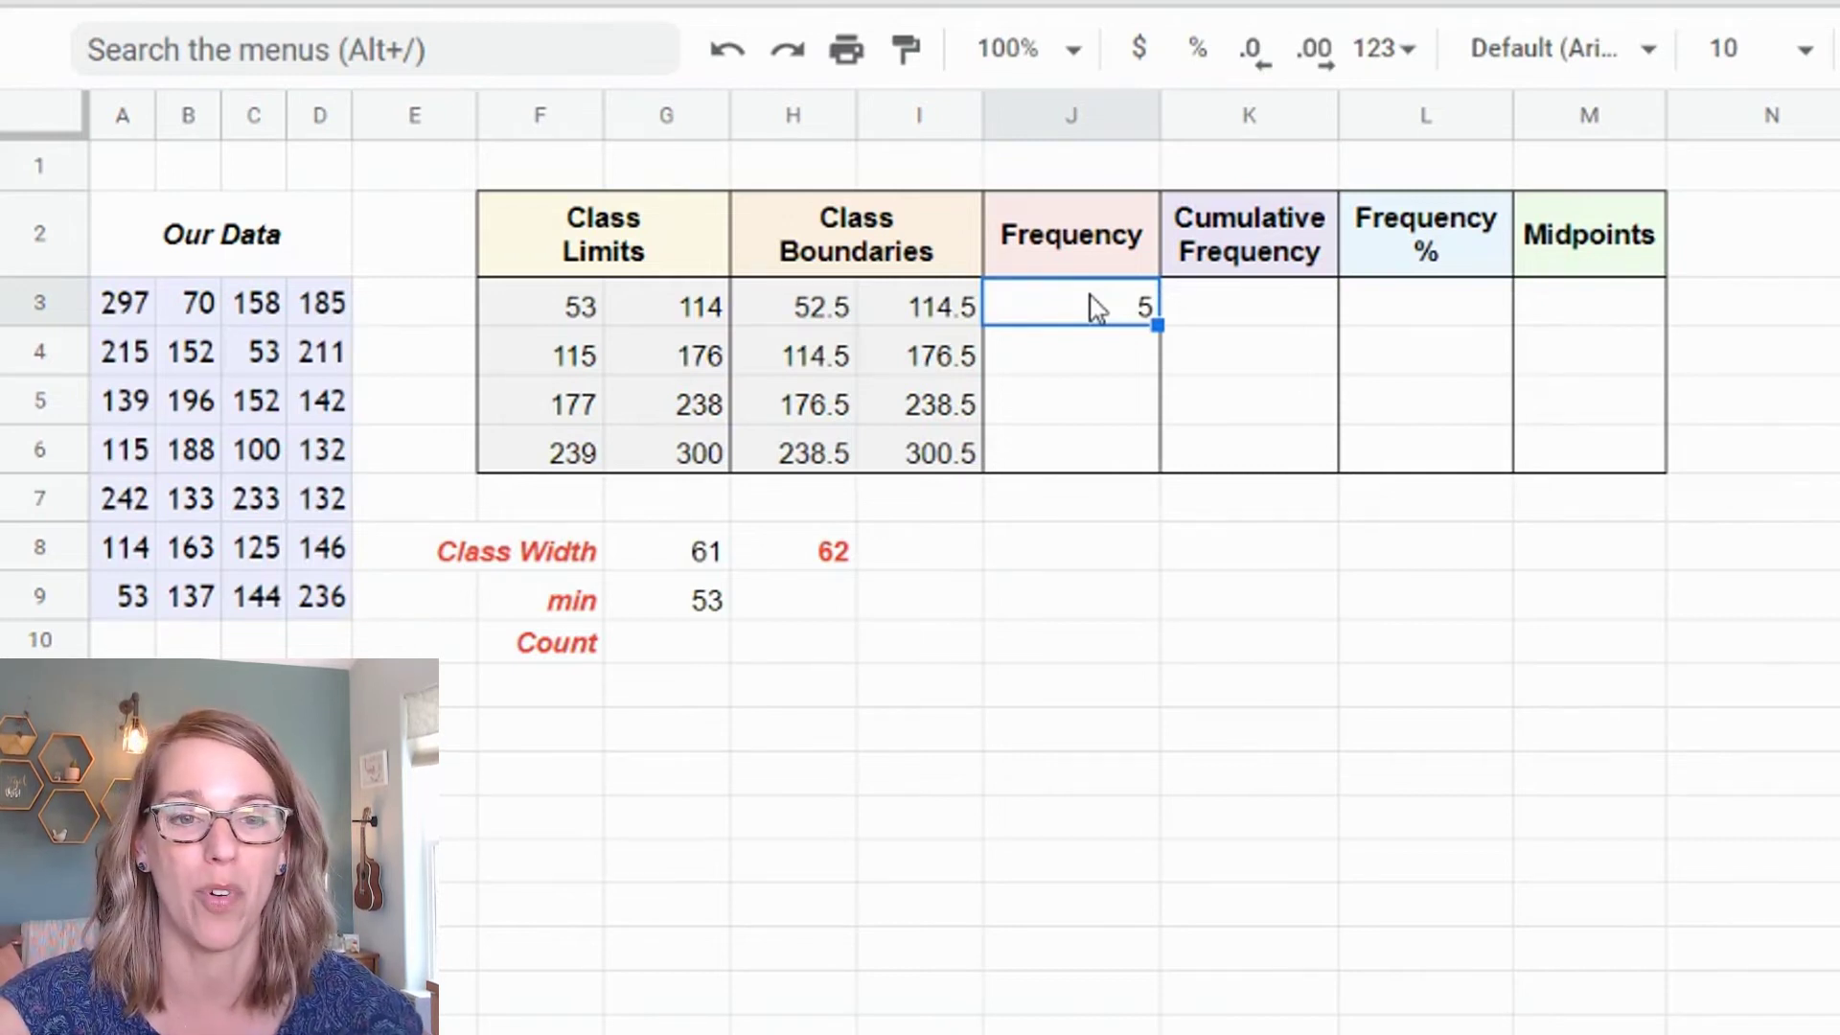
double_click(1097, 309)
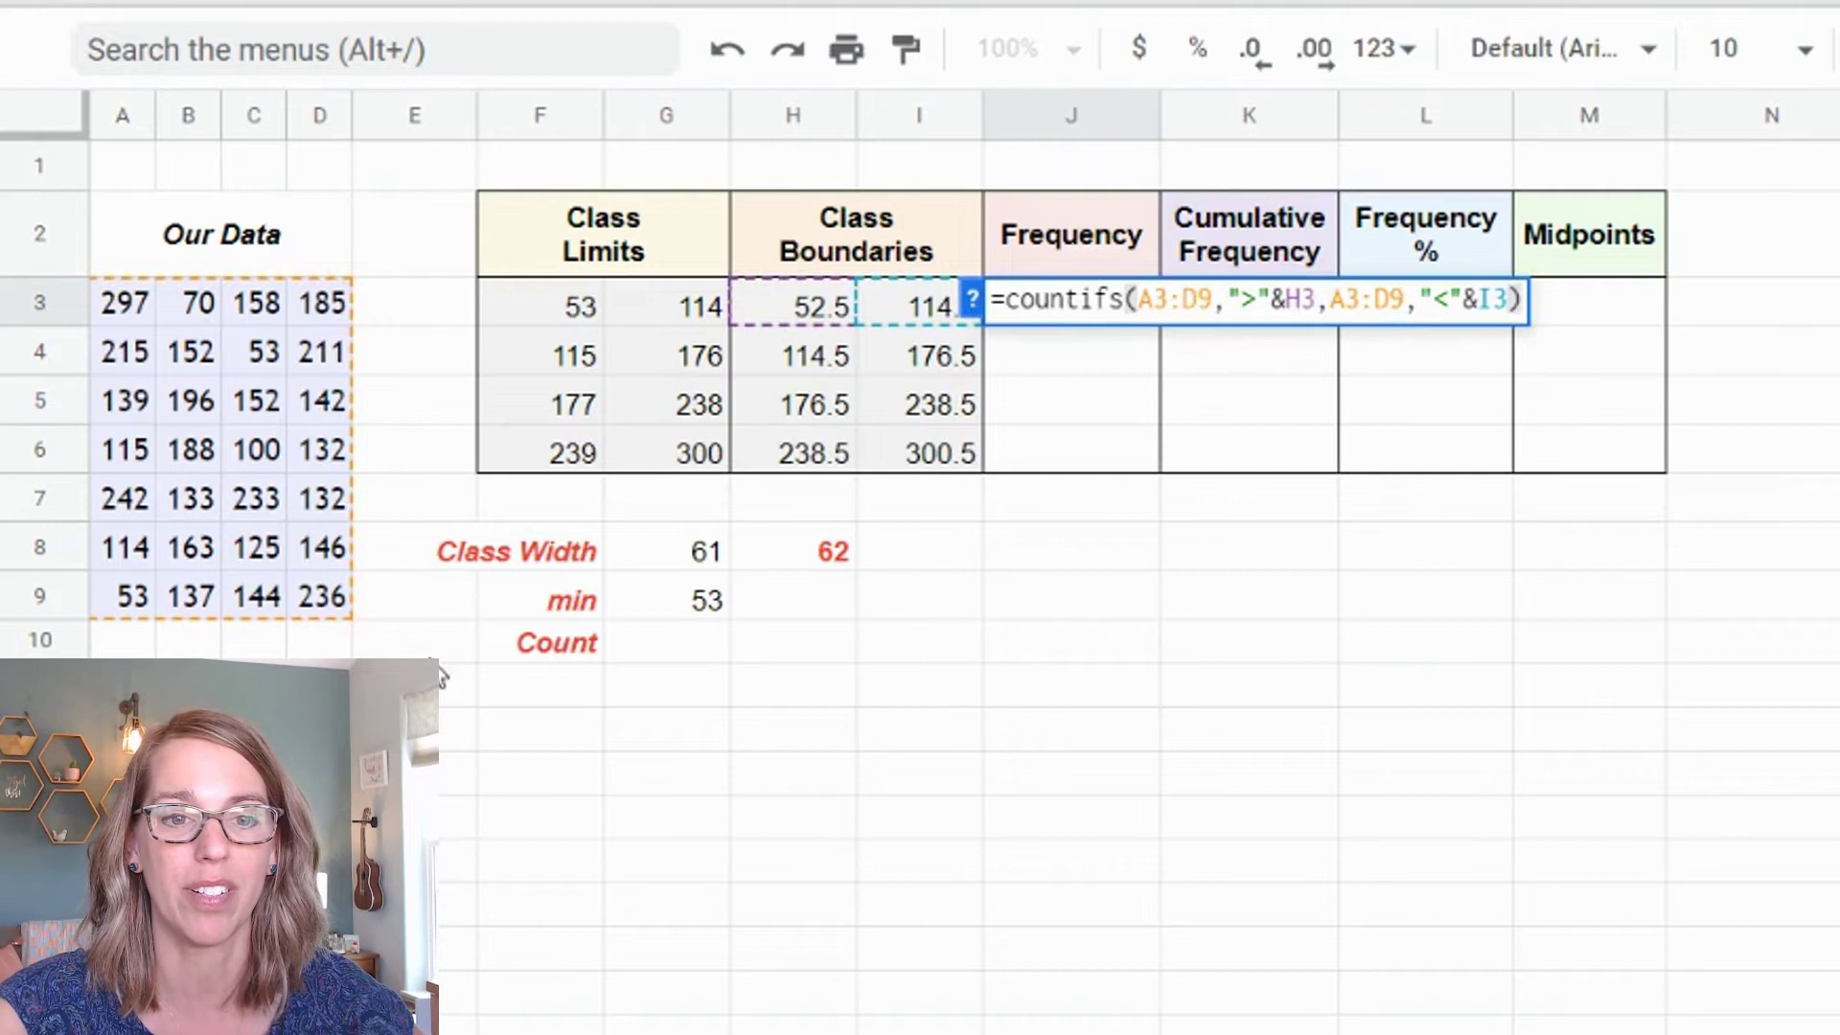
click(1149, 300)
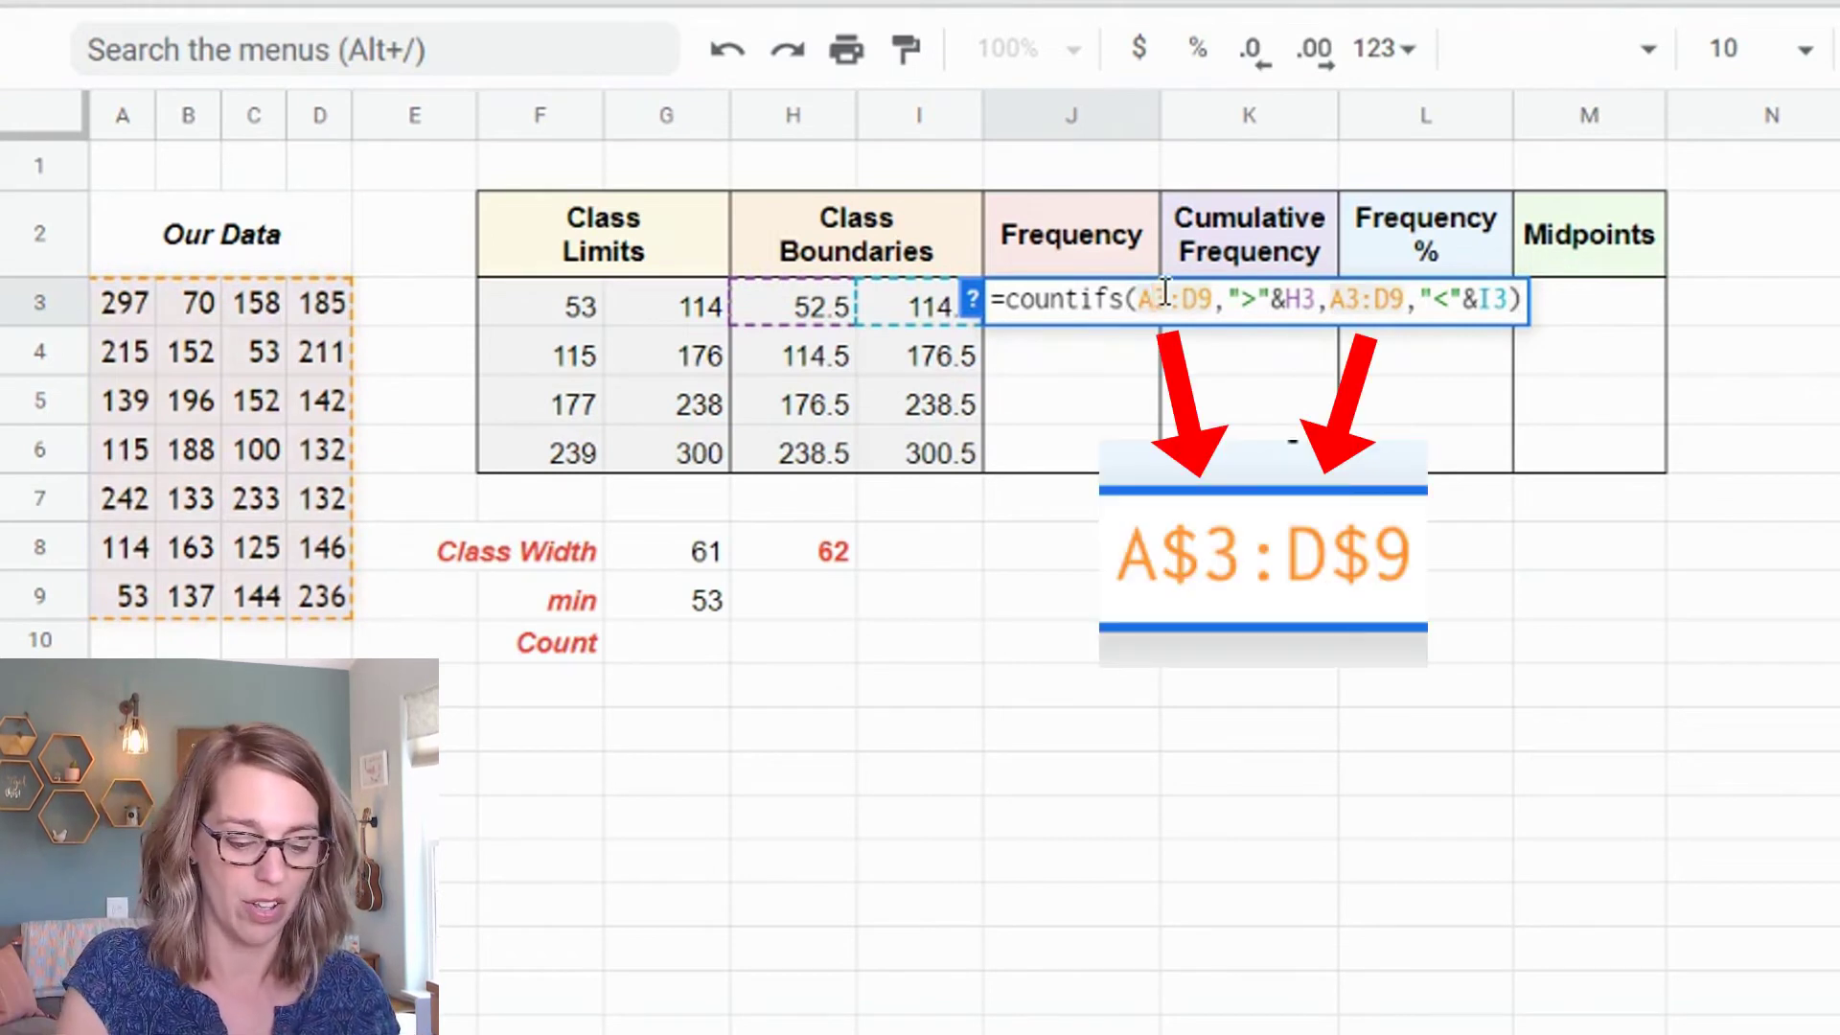
text($3:D)
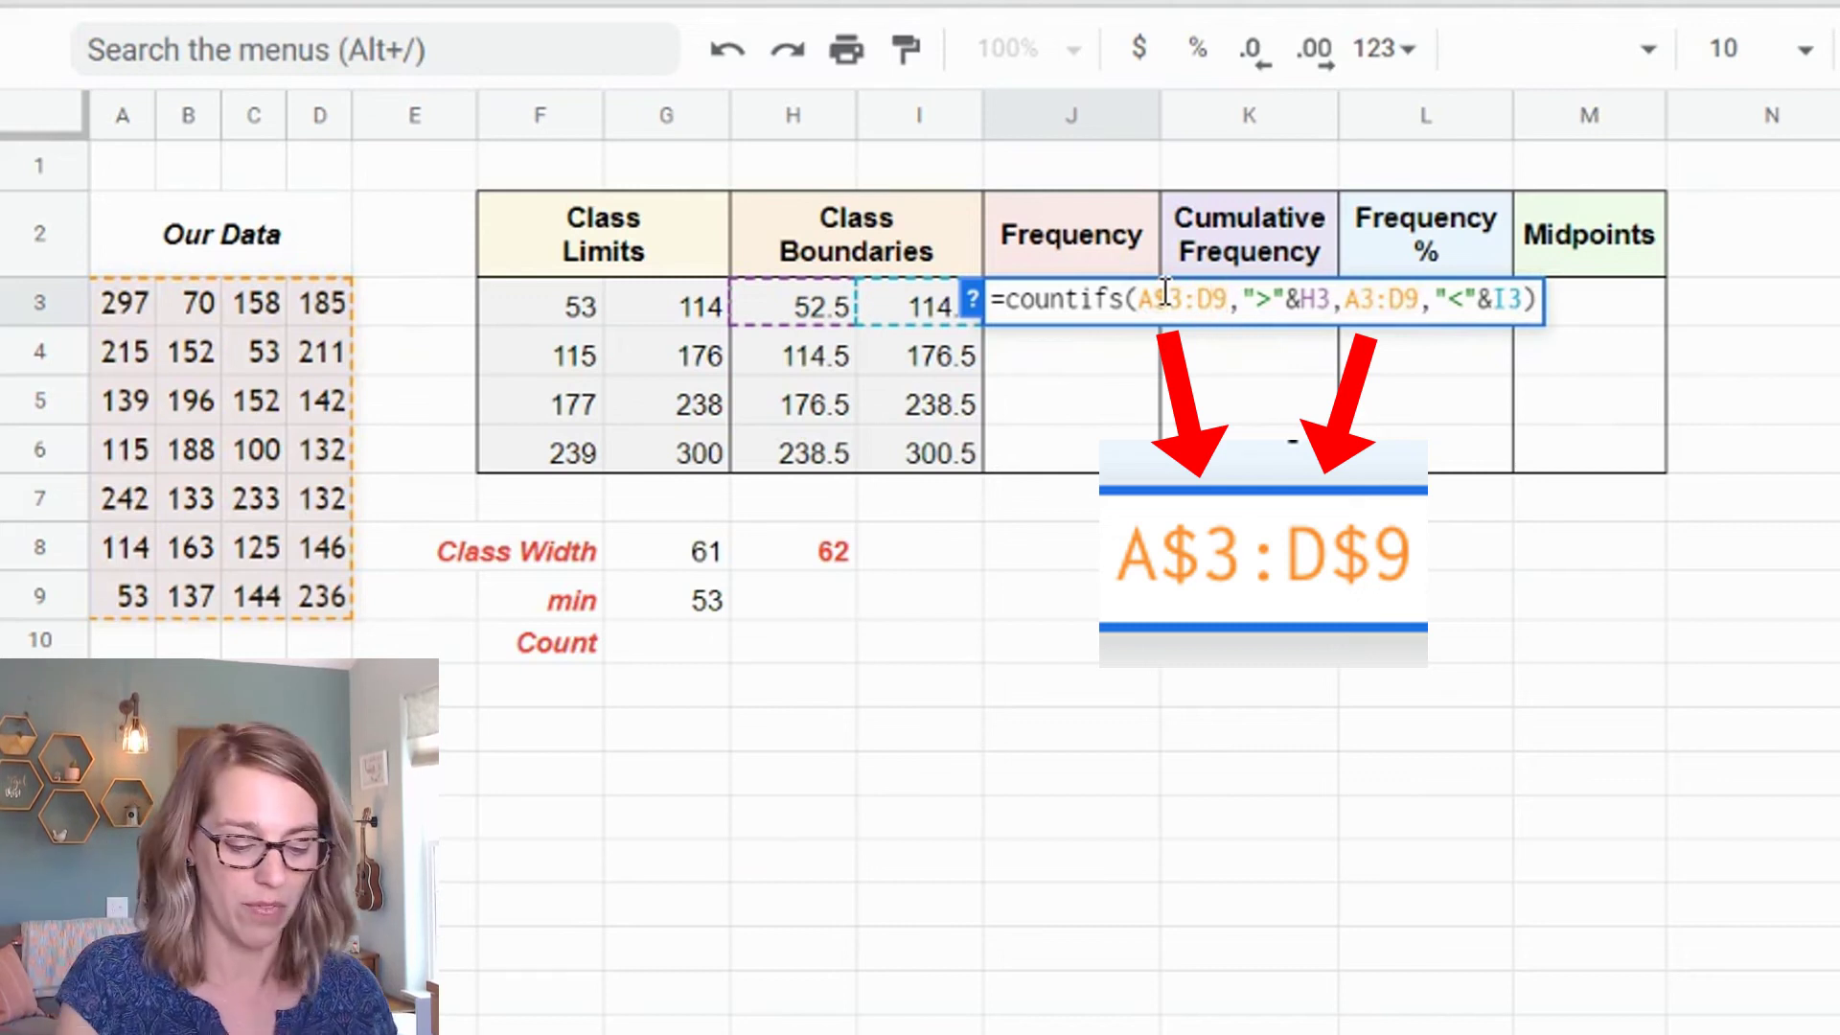
text($)
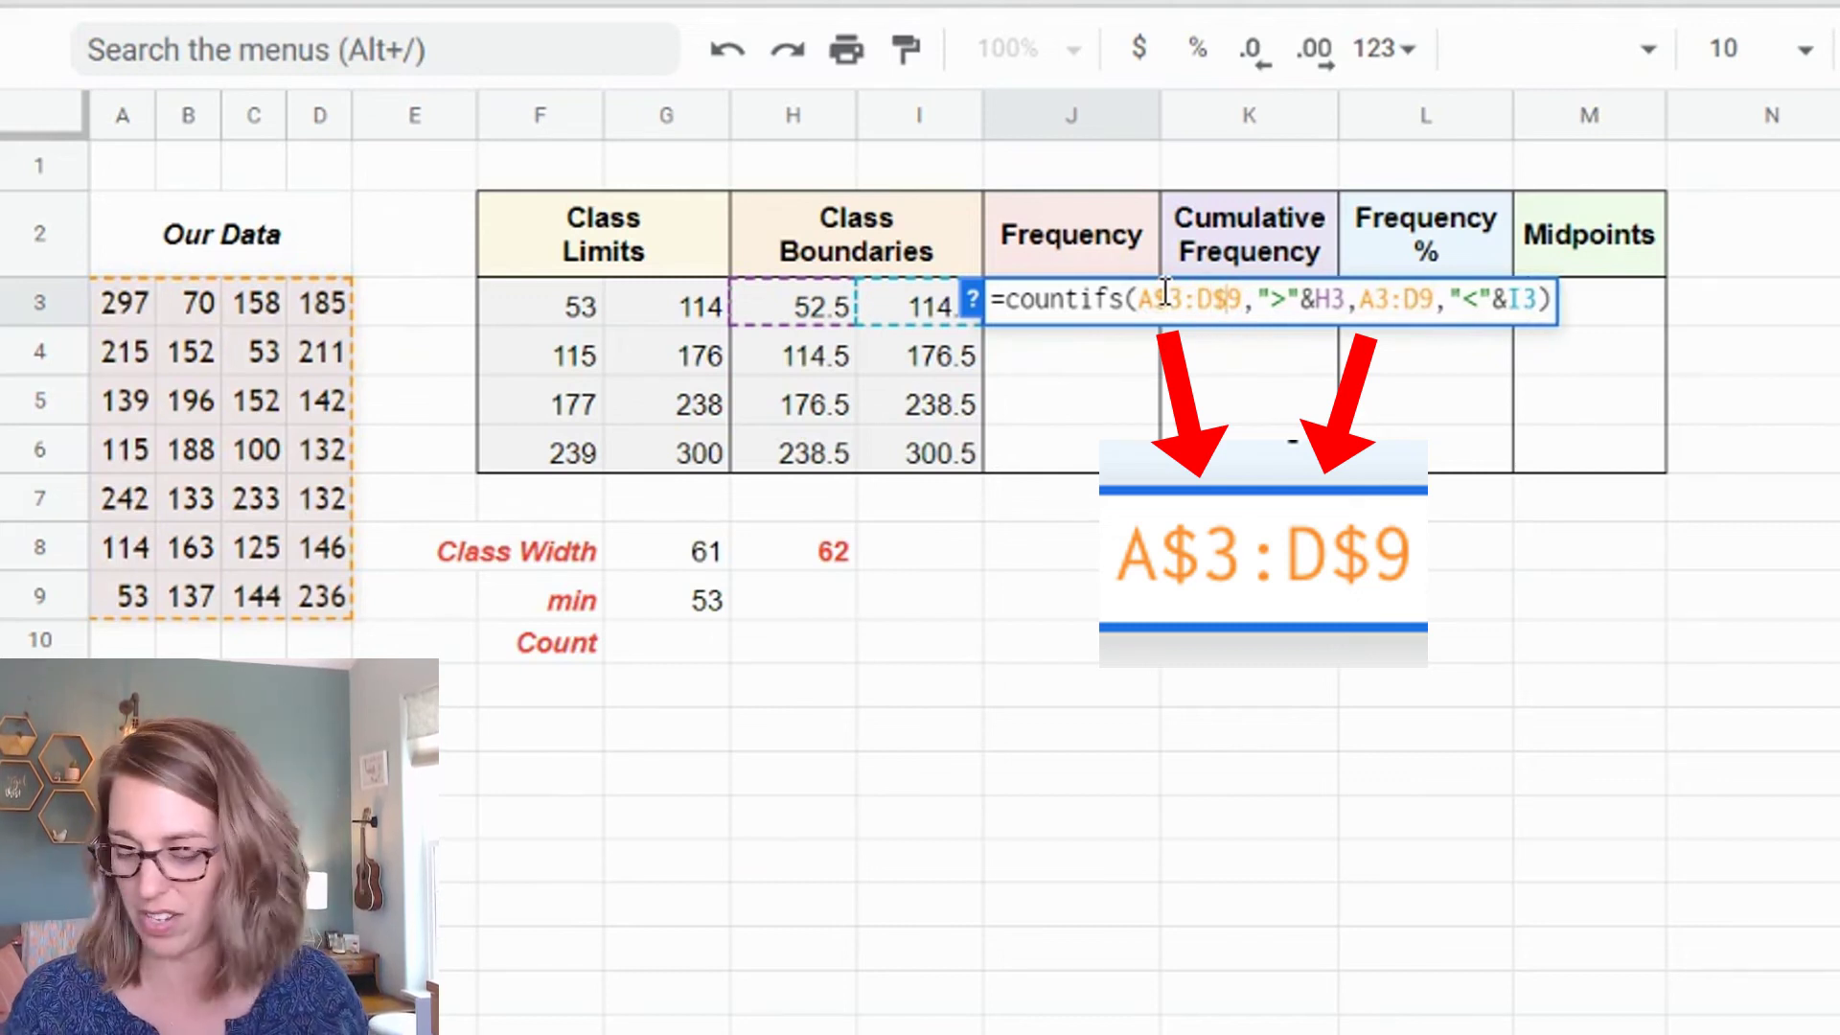
key(Right)
key(Right)
key(Right)
key(Right)
key(Right)
key(Right)
key(Right)
key(Right)
key(Right)
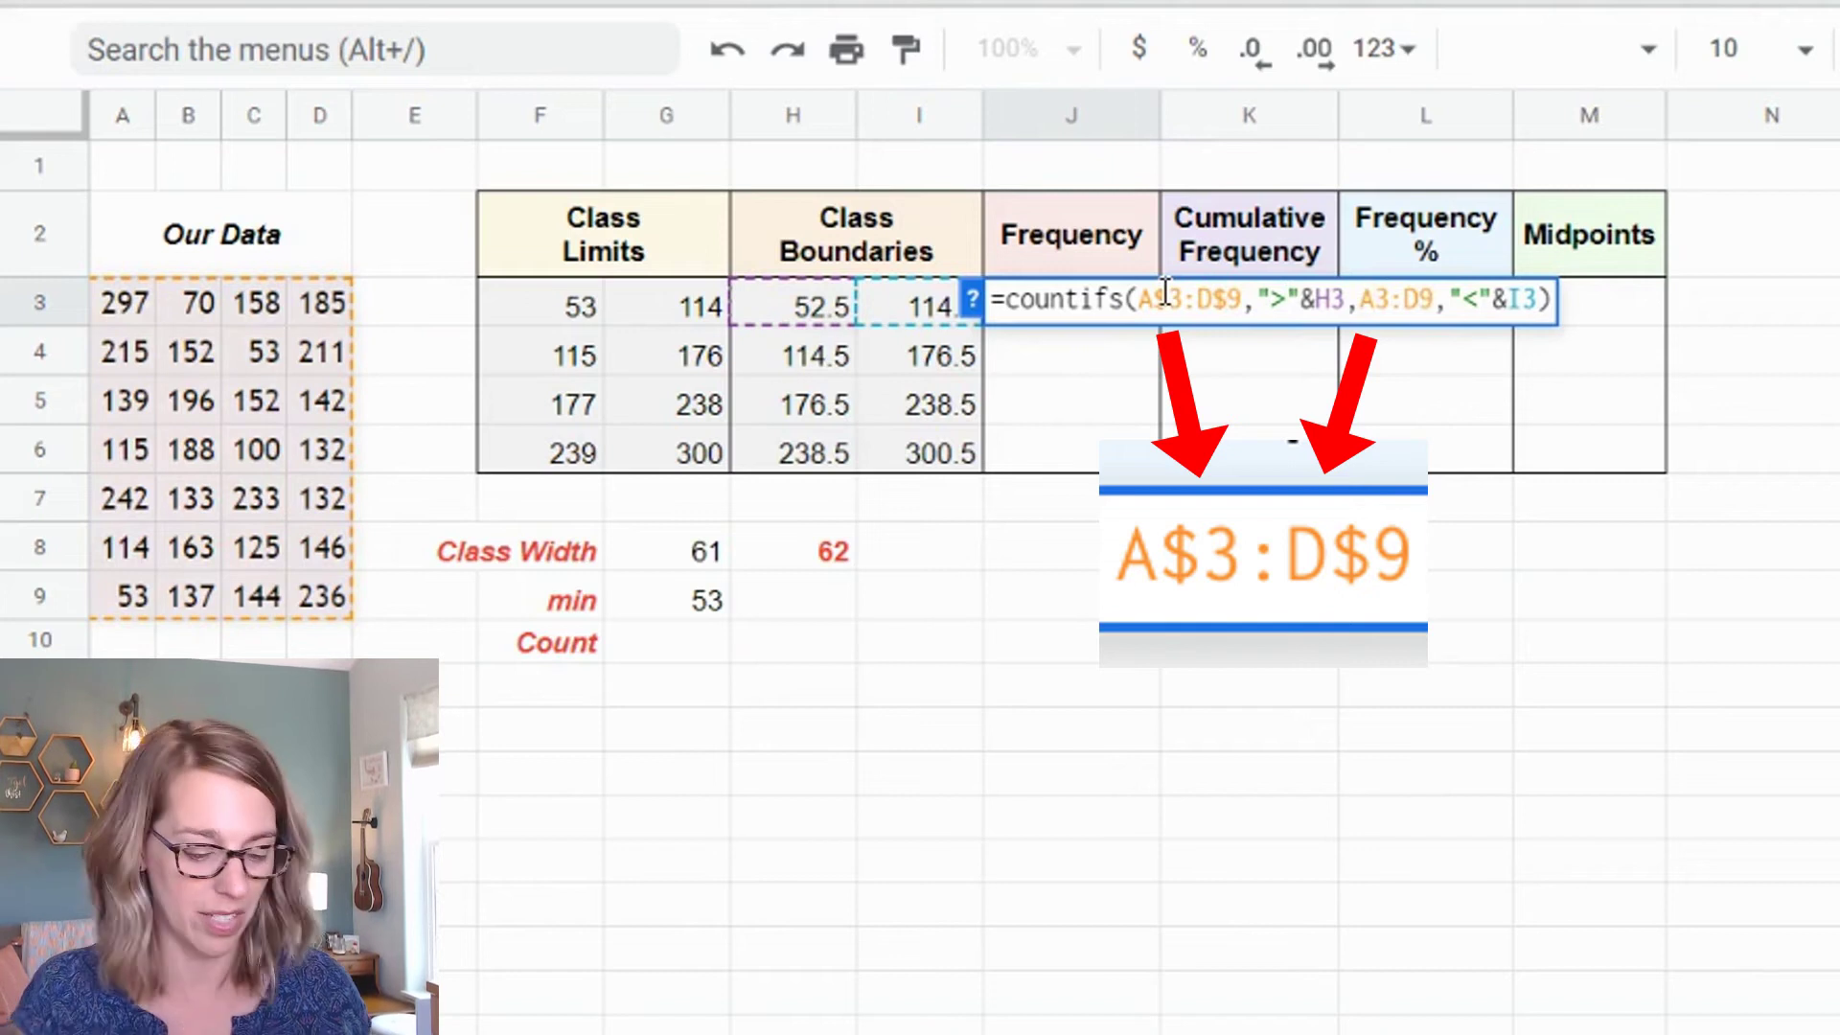
text($)
key(Right)
key(Right)
text($)
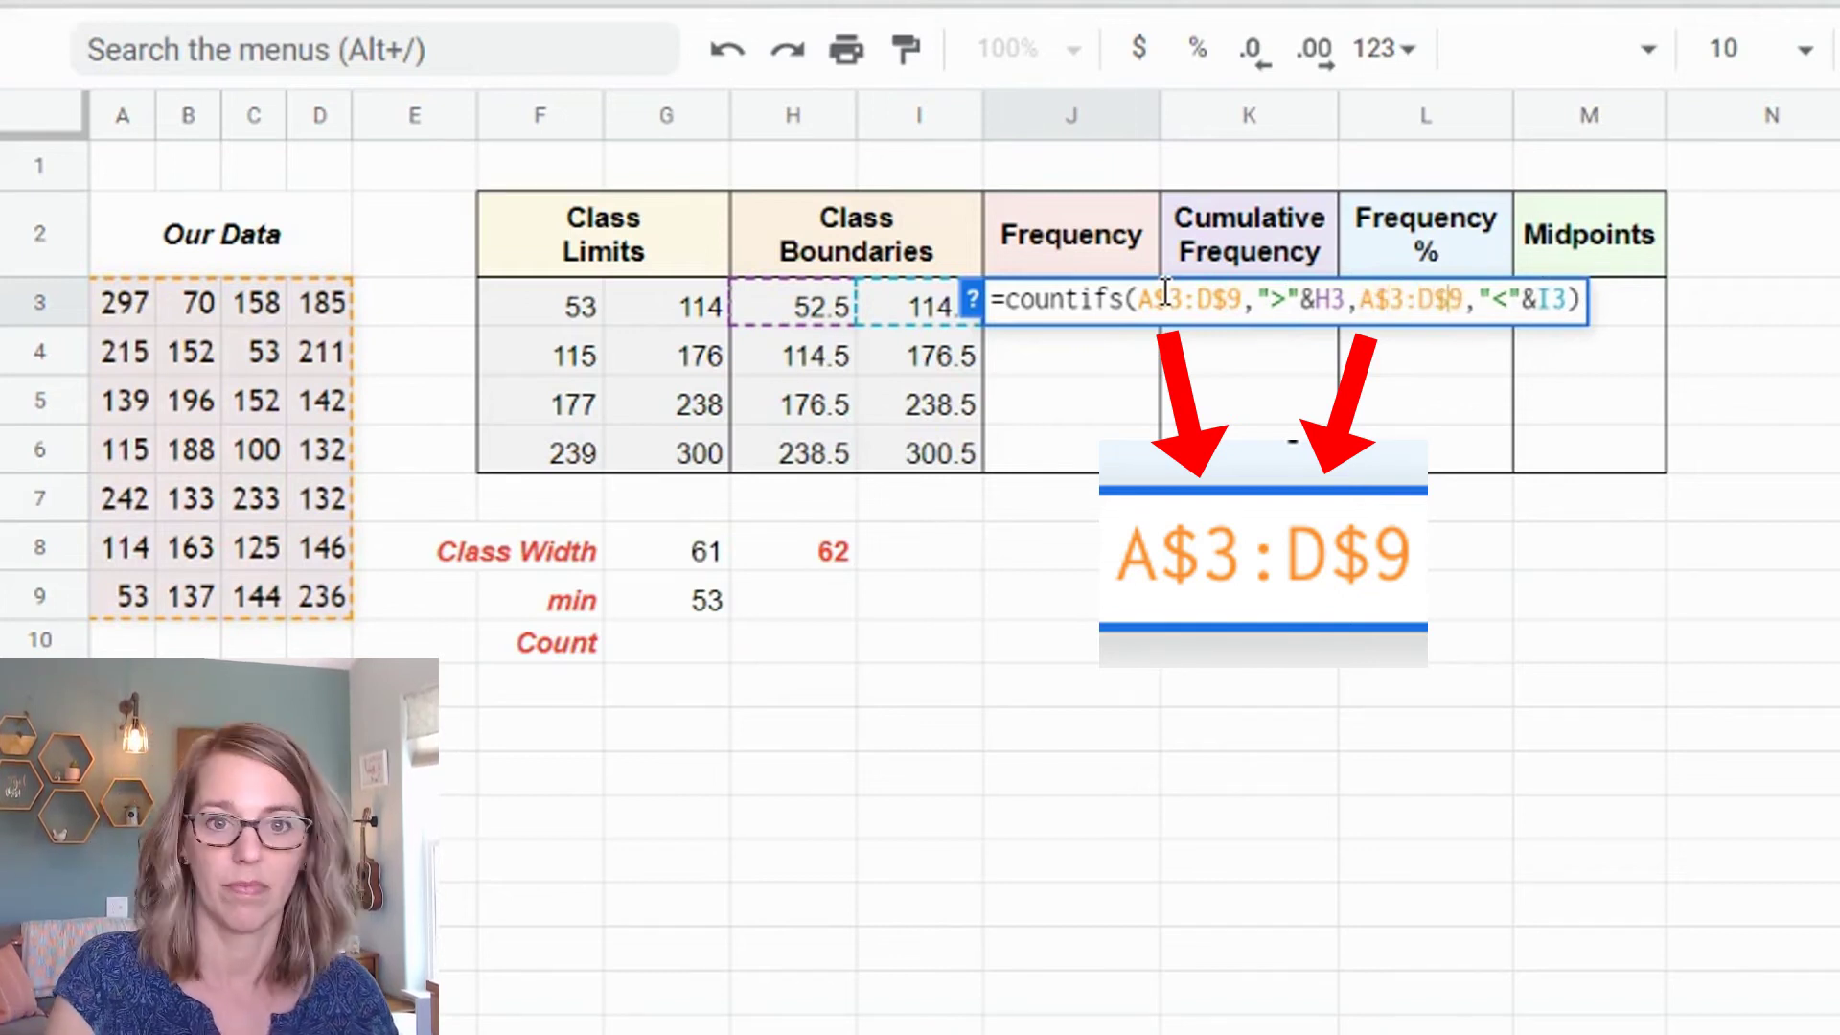
key(Return)
drag(1157, 316, 1159, 455)
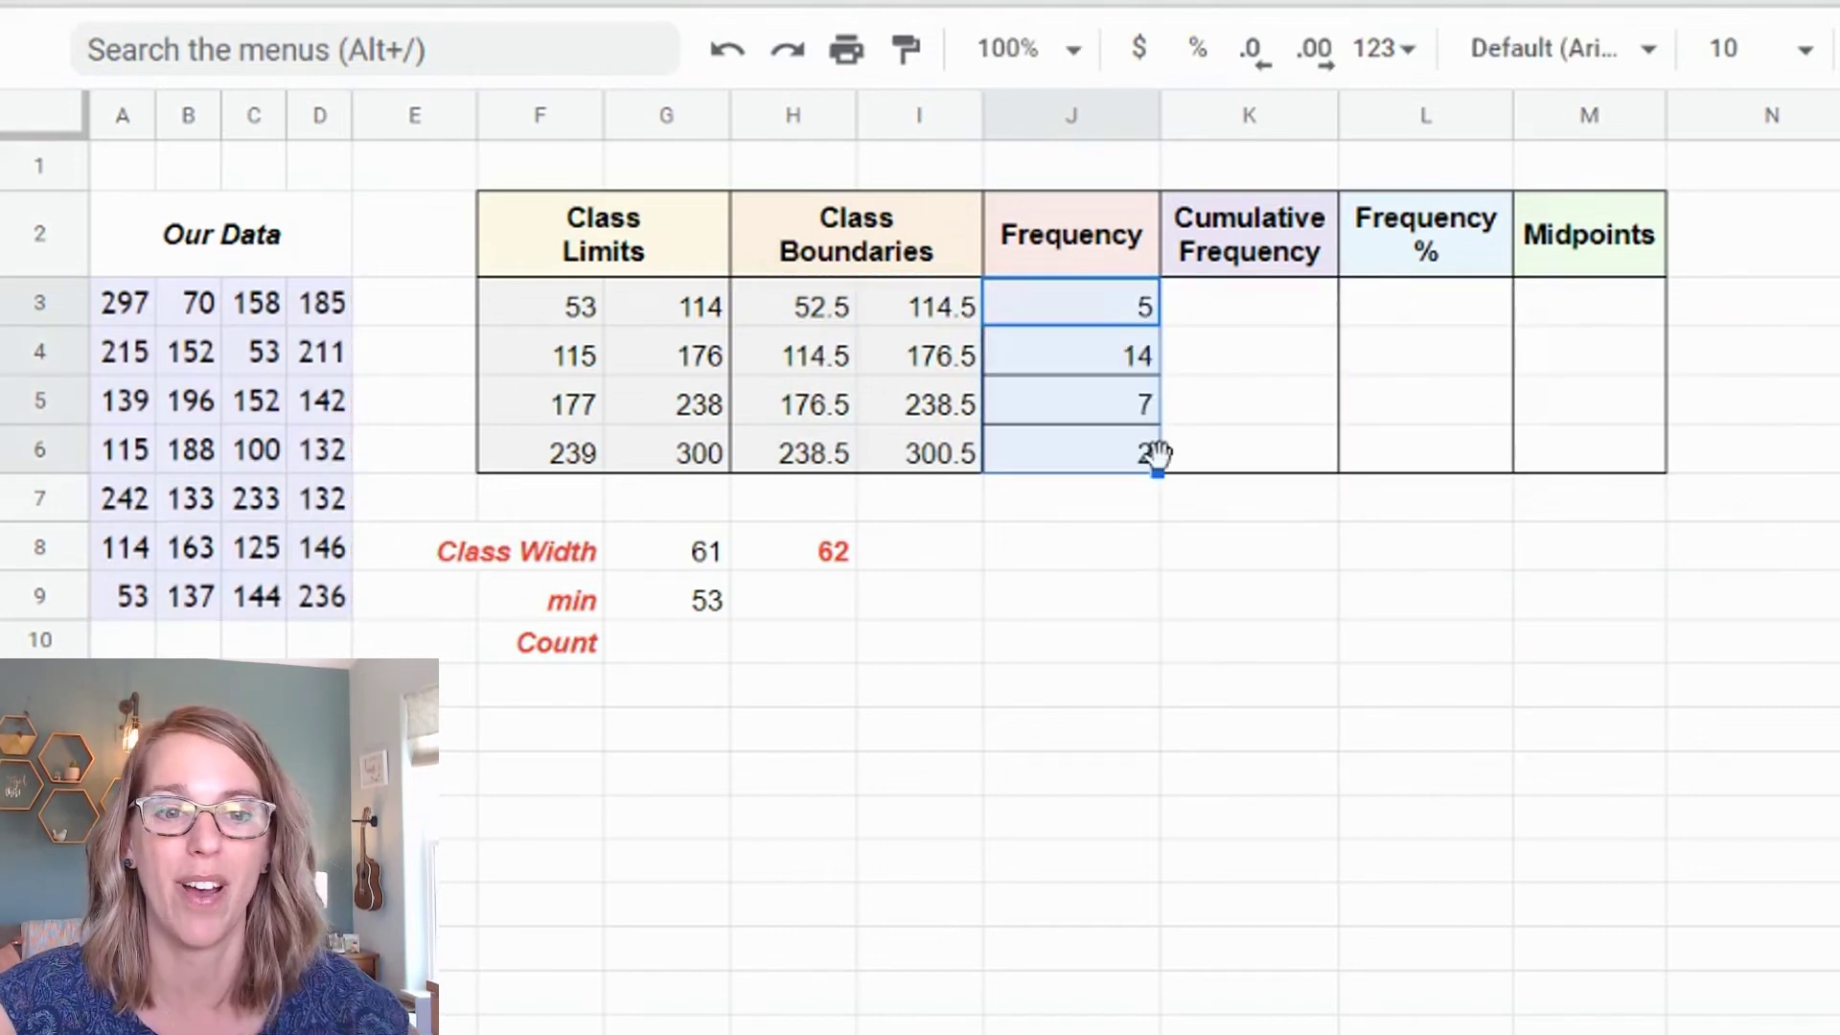
Enter =COUNT(A3:D9) in G10 beside the Count label, returning 28.
click(1093, 551)
click(1077, 314)
click(1140, 554)
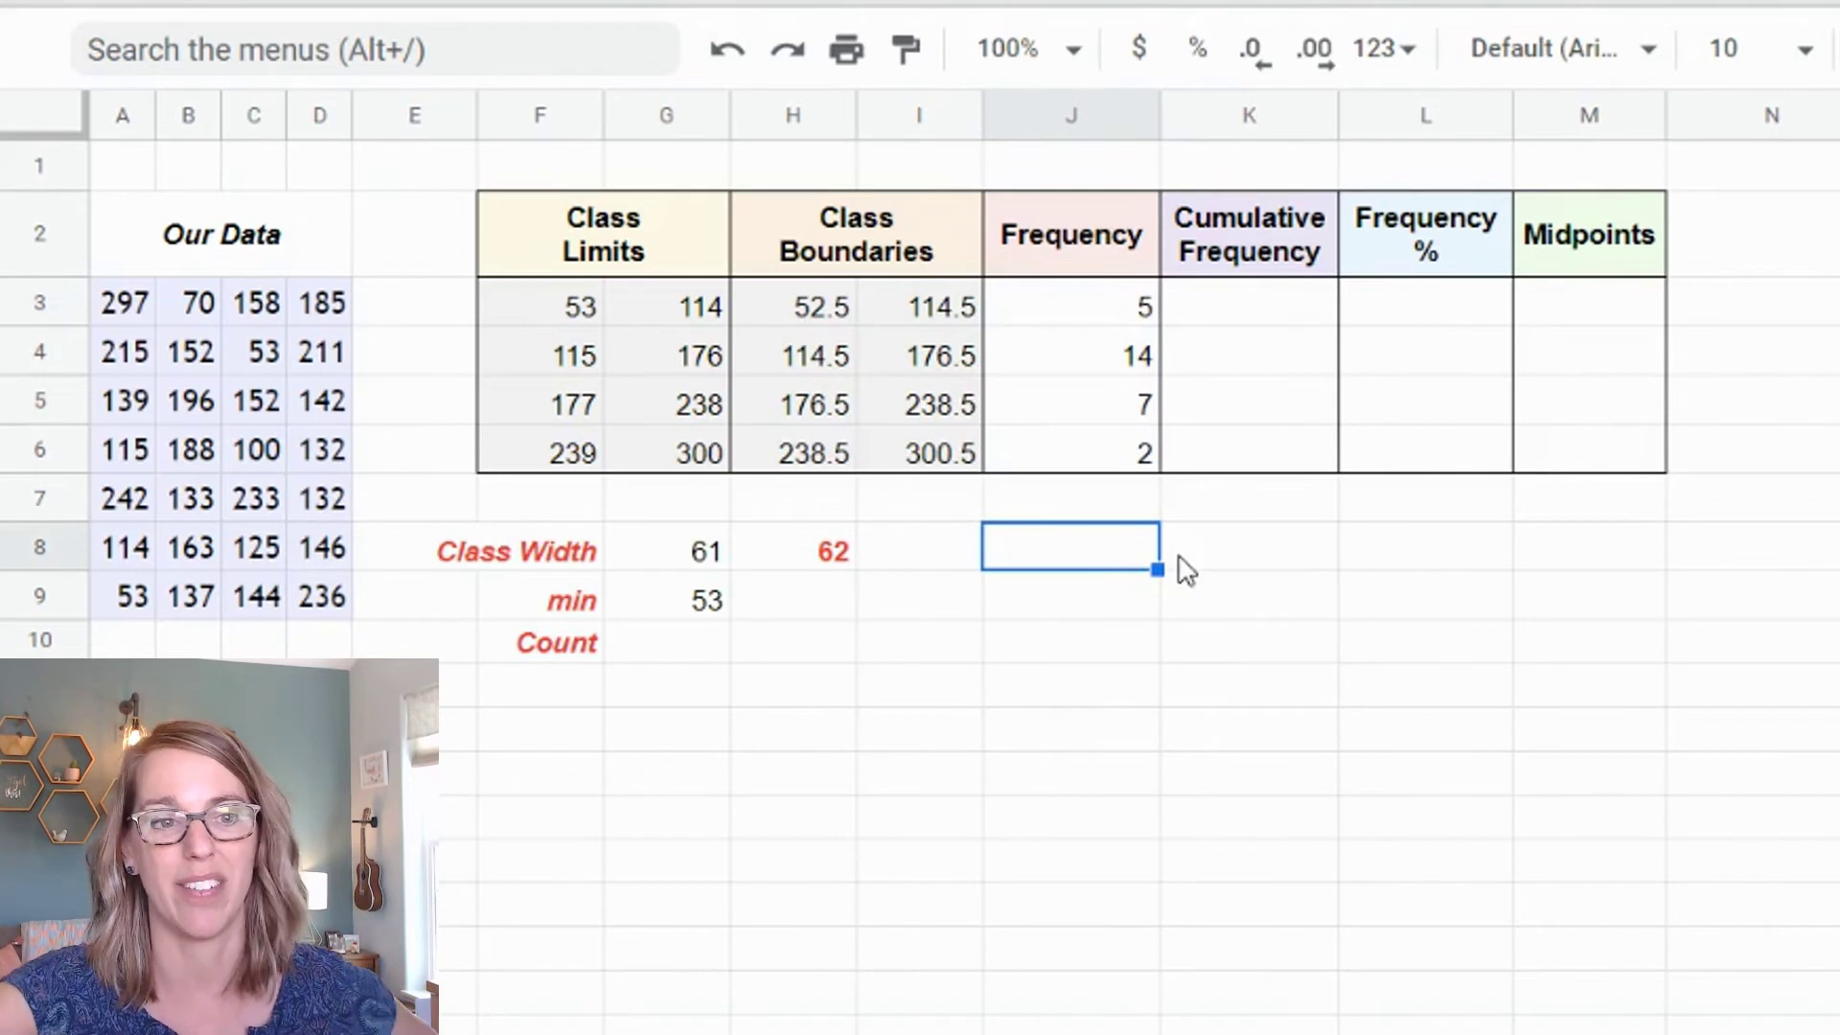
click(666, 651)
text(=)
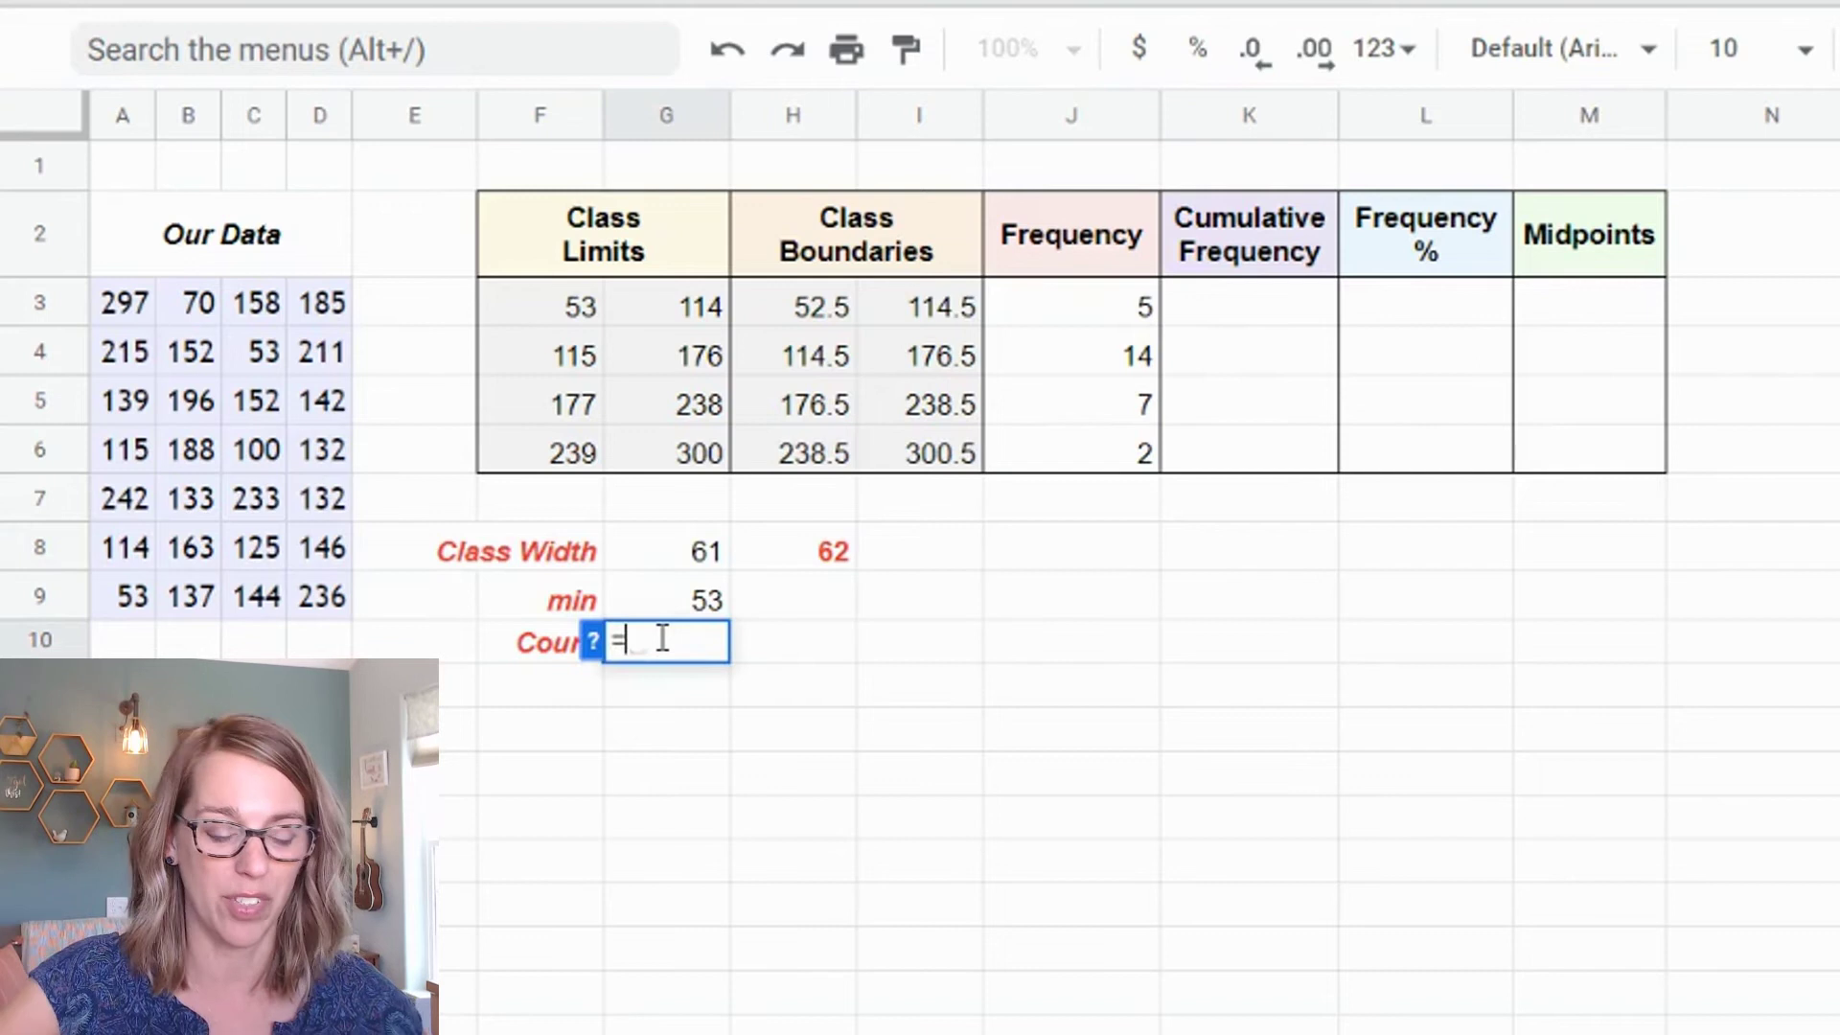
text(count()
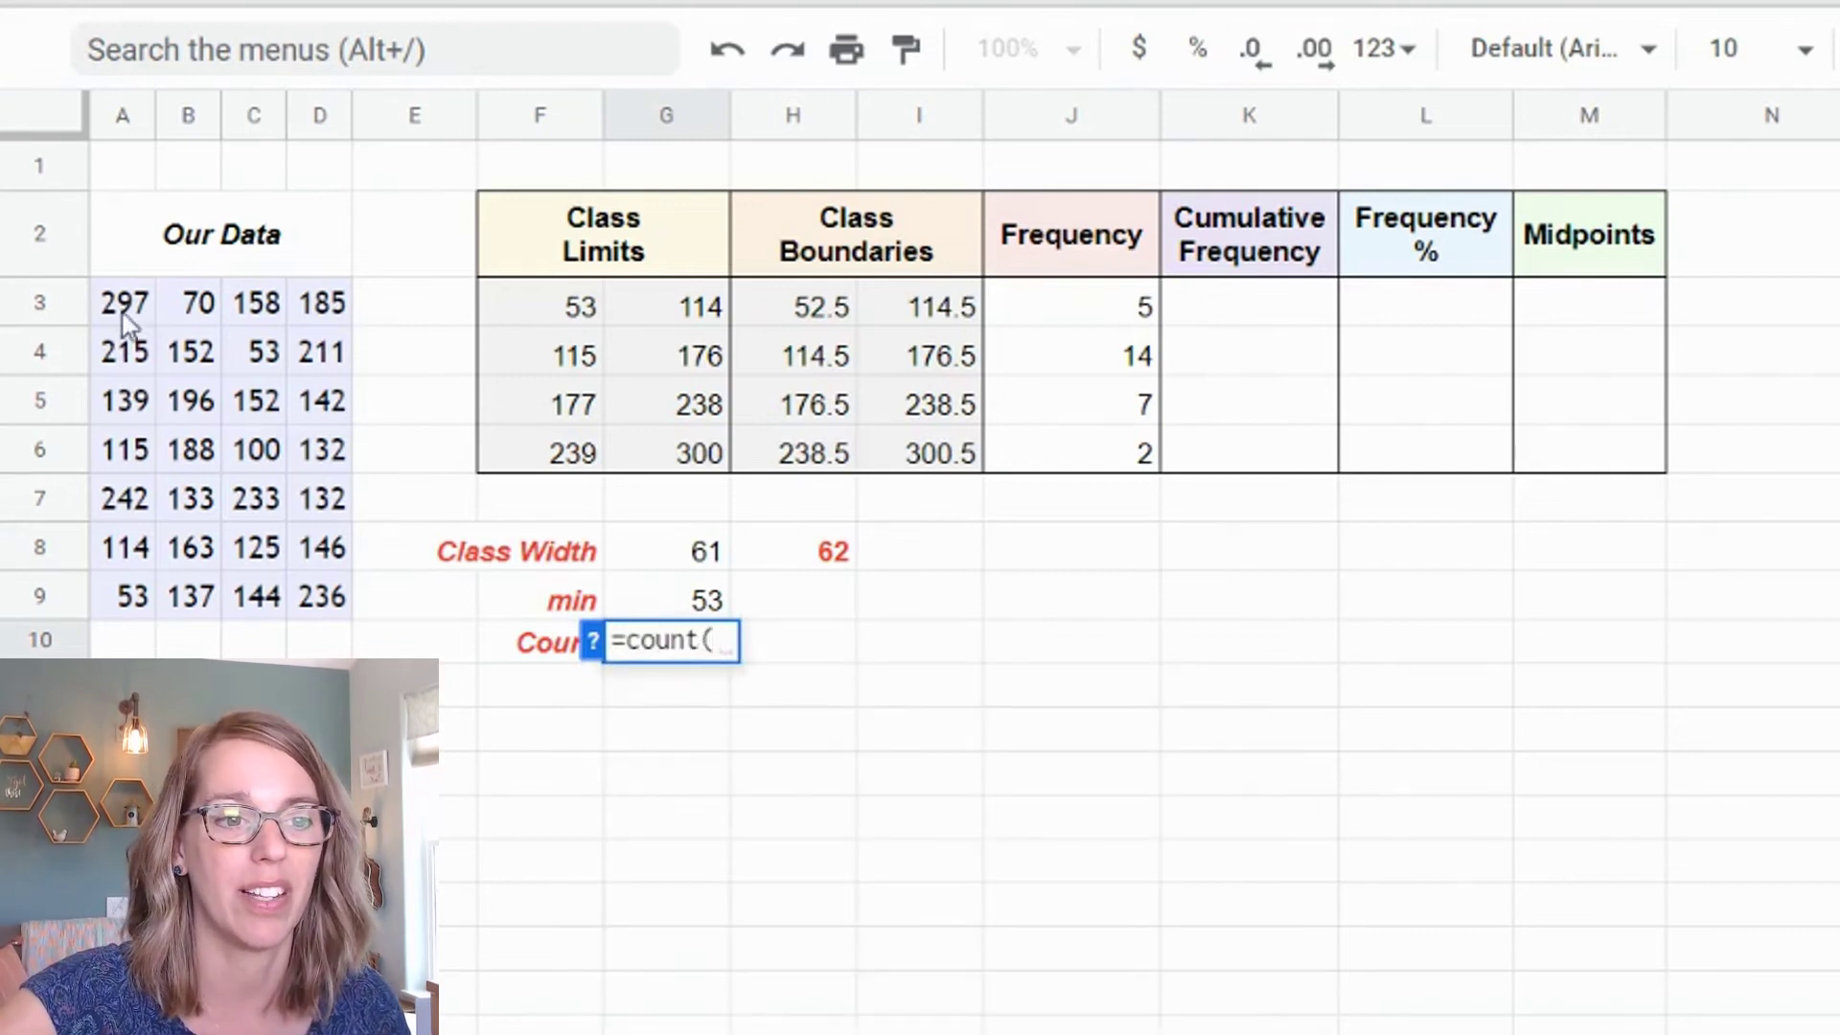
drag(123, 312, 299, 605)
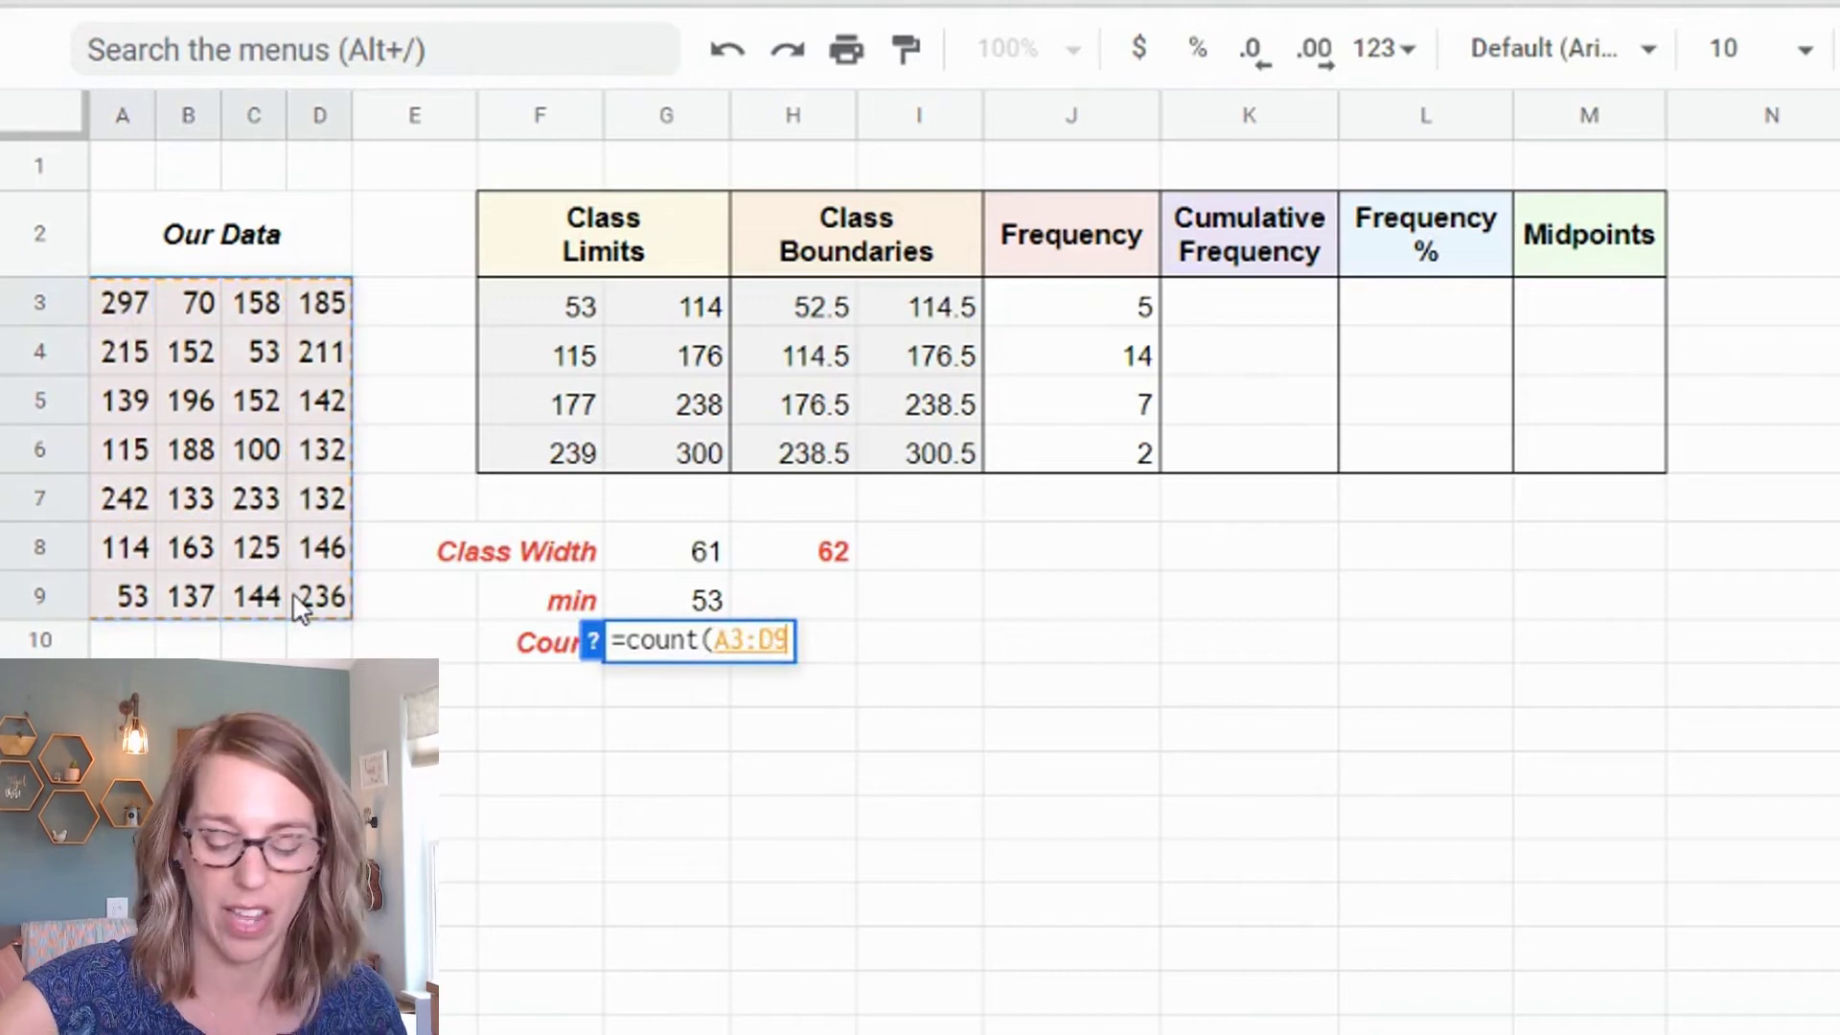
key(Return)
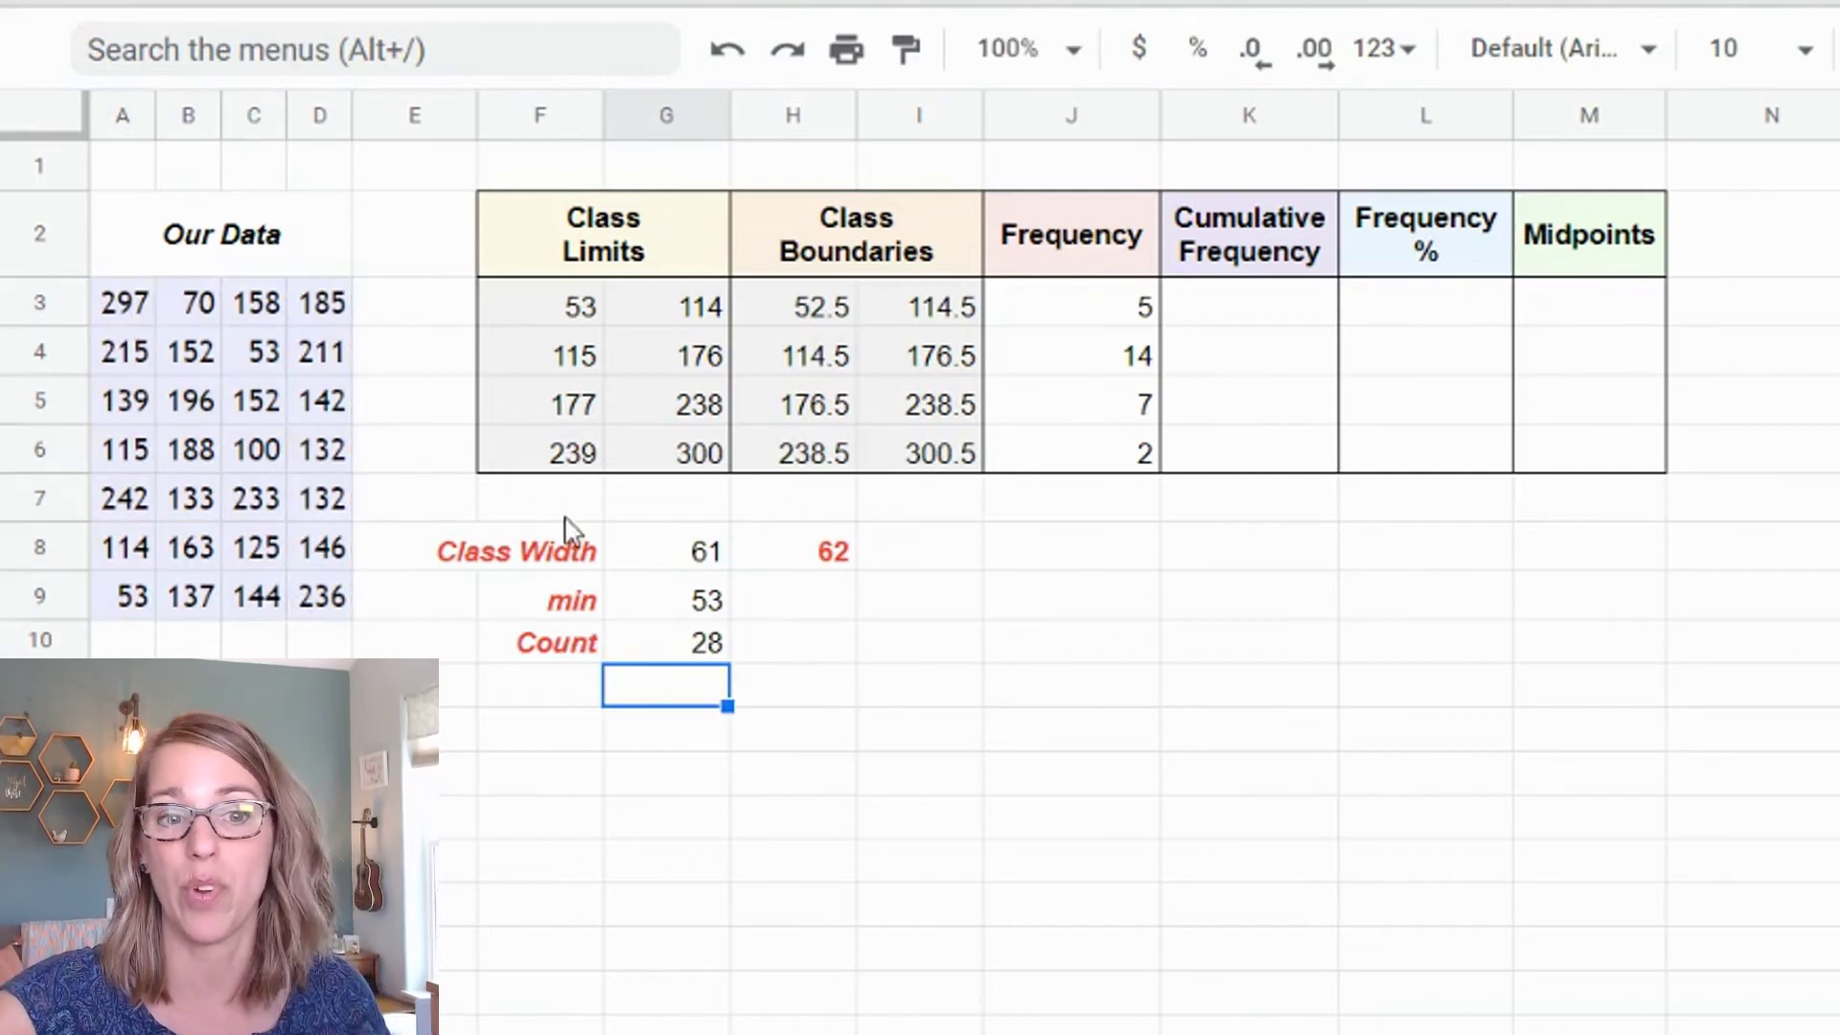
click(1111, 498)
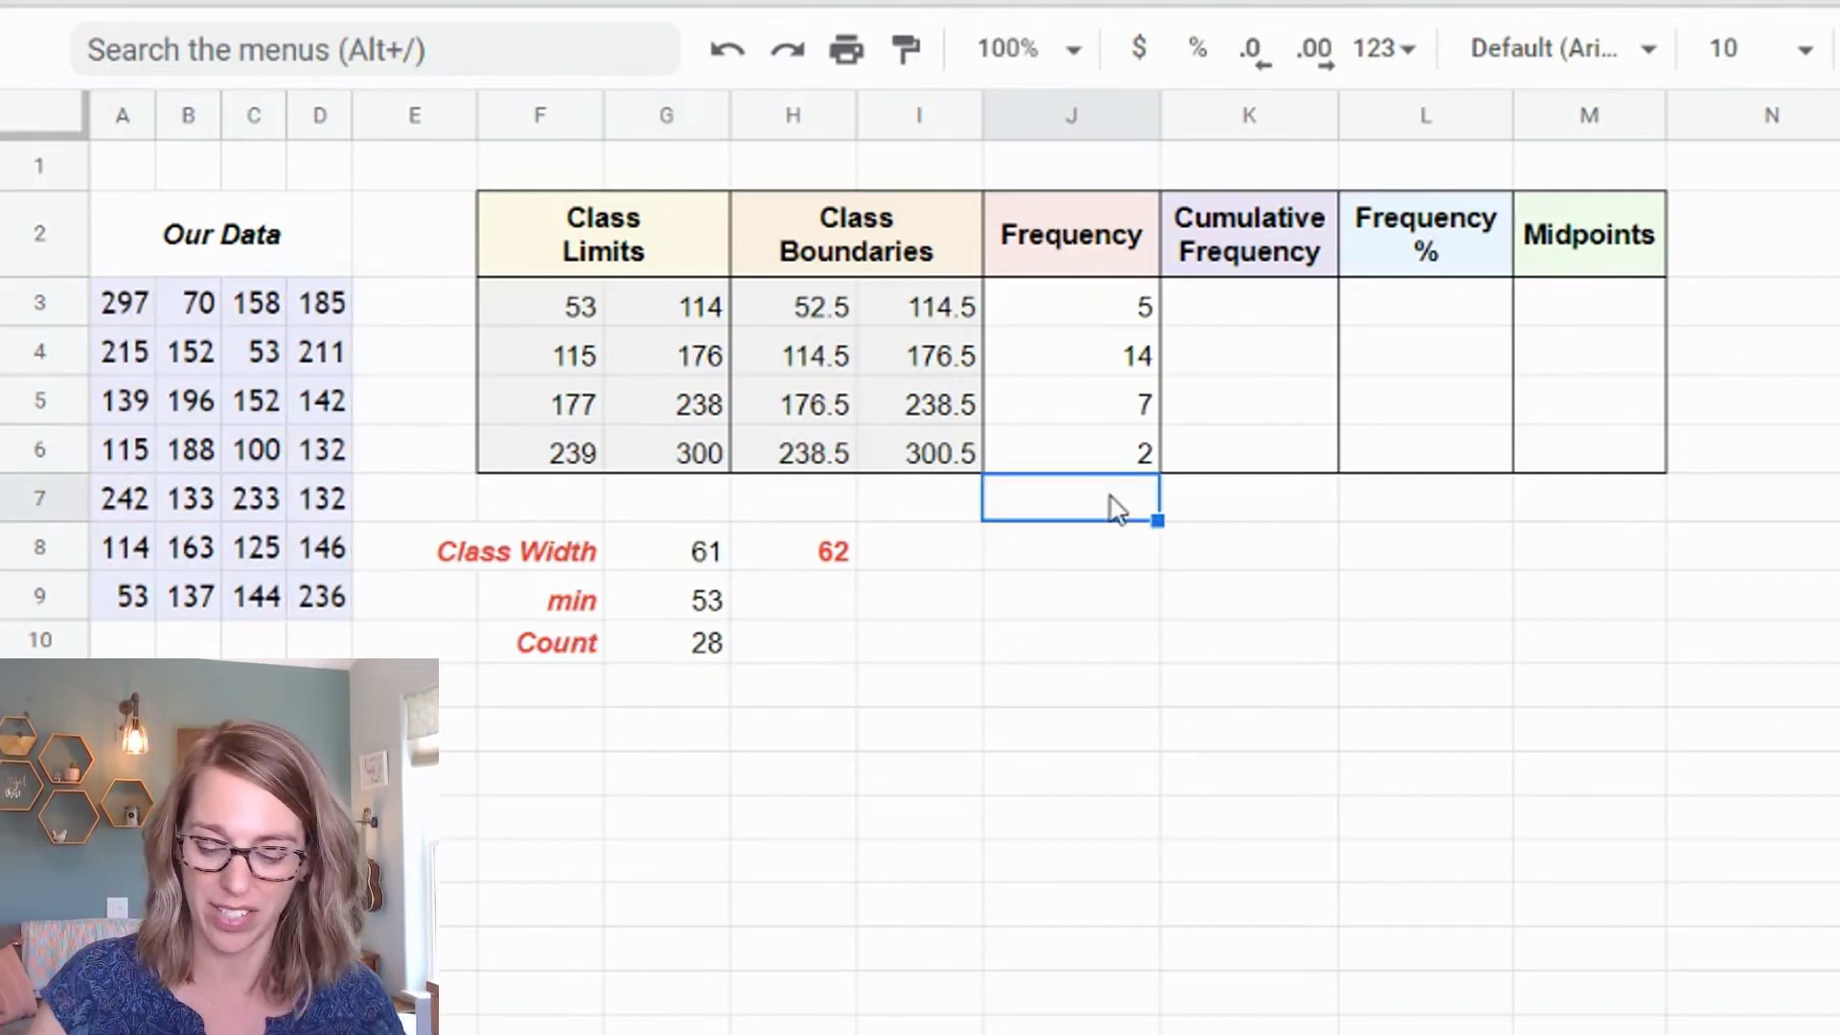
Put =SUM(J3:J6) in J7 under the frequencies, totalling 28.
text(=sum)
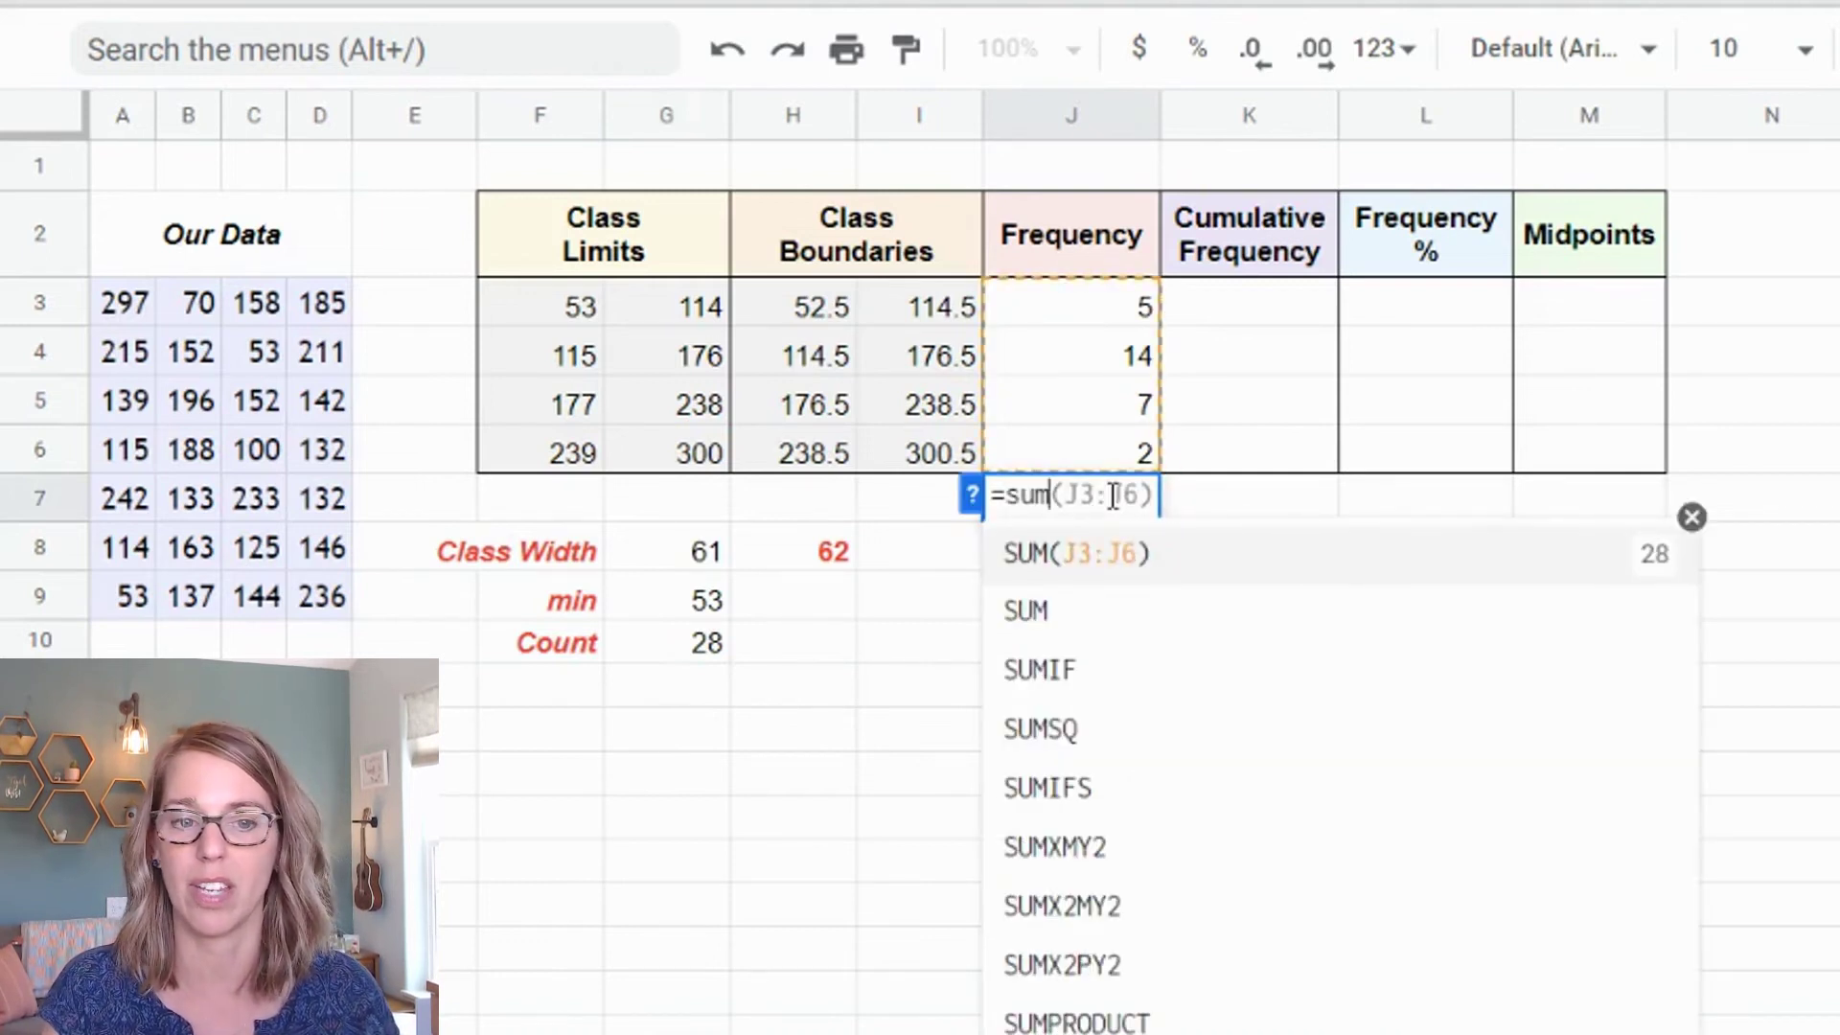
key(Tab)
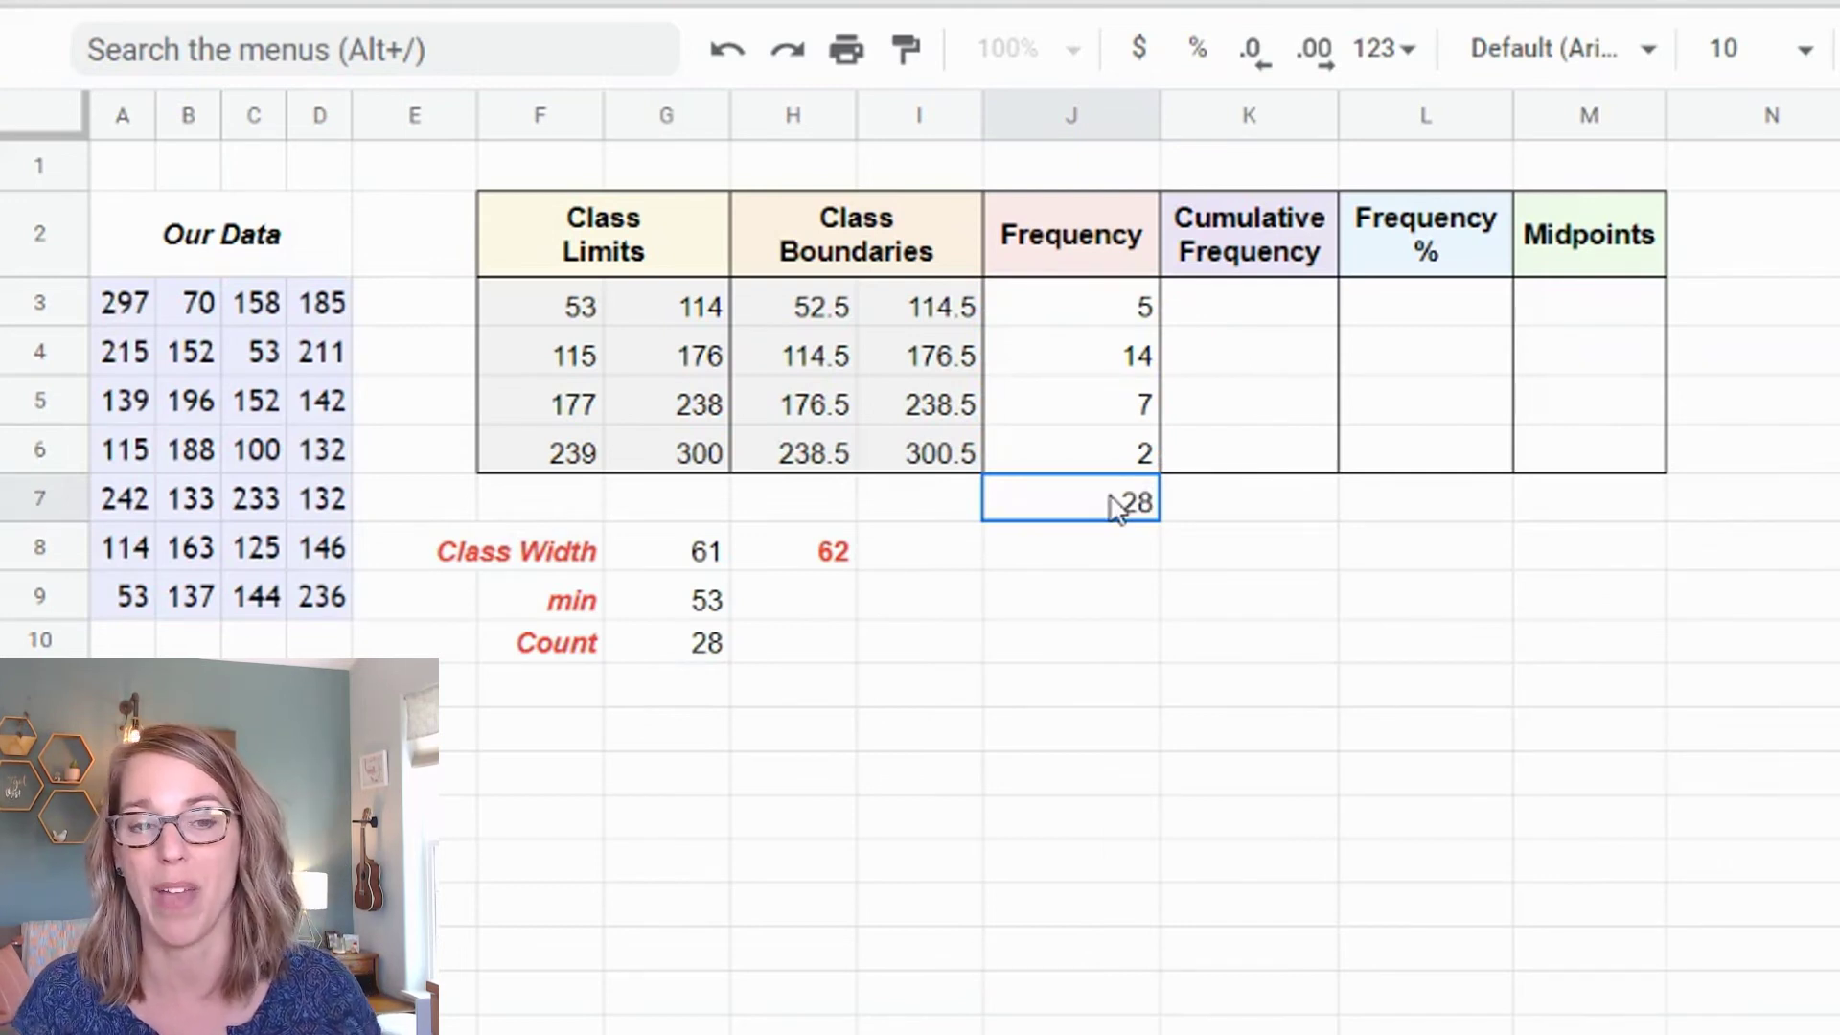
click(1249, 306)
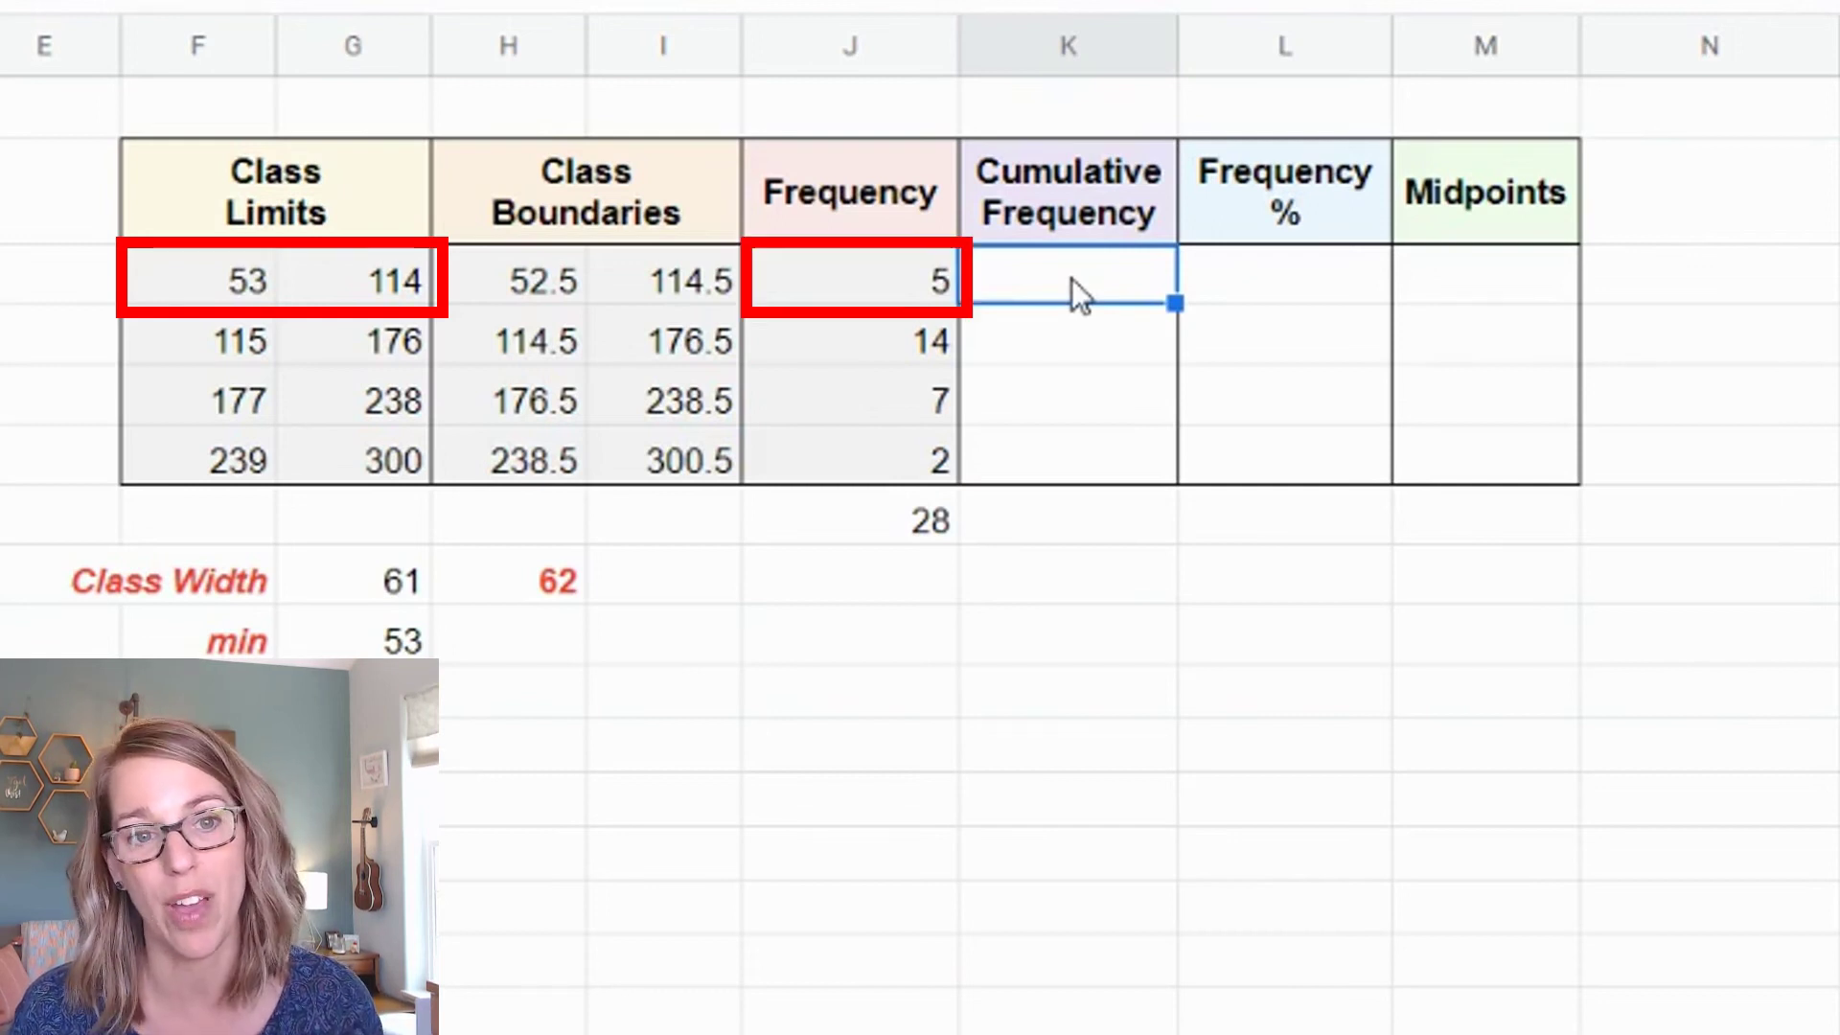
Enter =J3 in K3 for 5, then =K3+J4 in K4 for a running total of 19.
text(=J3)
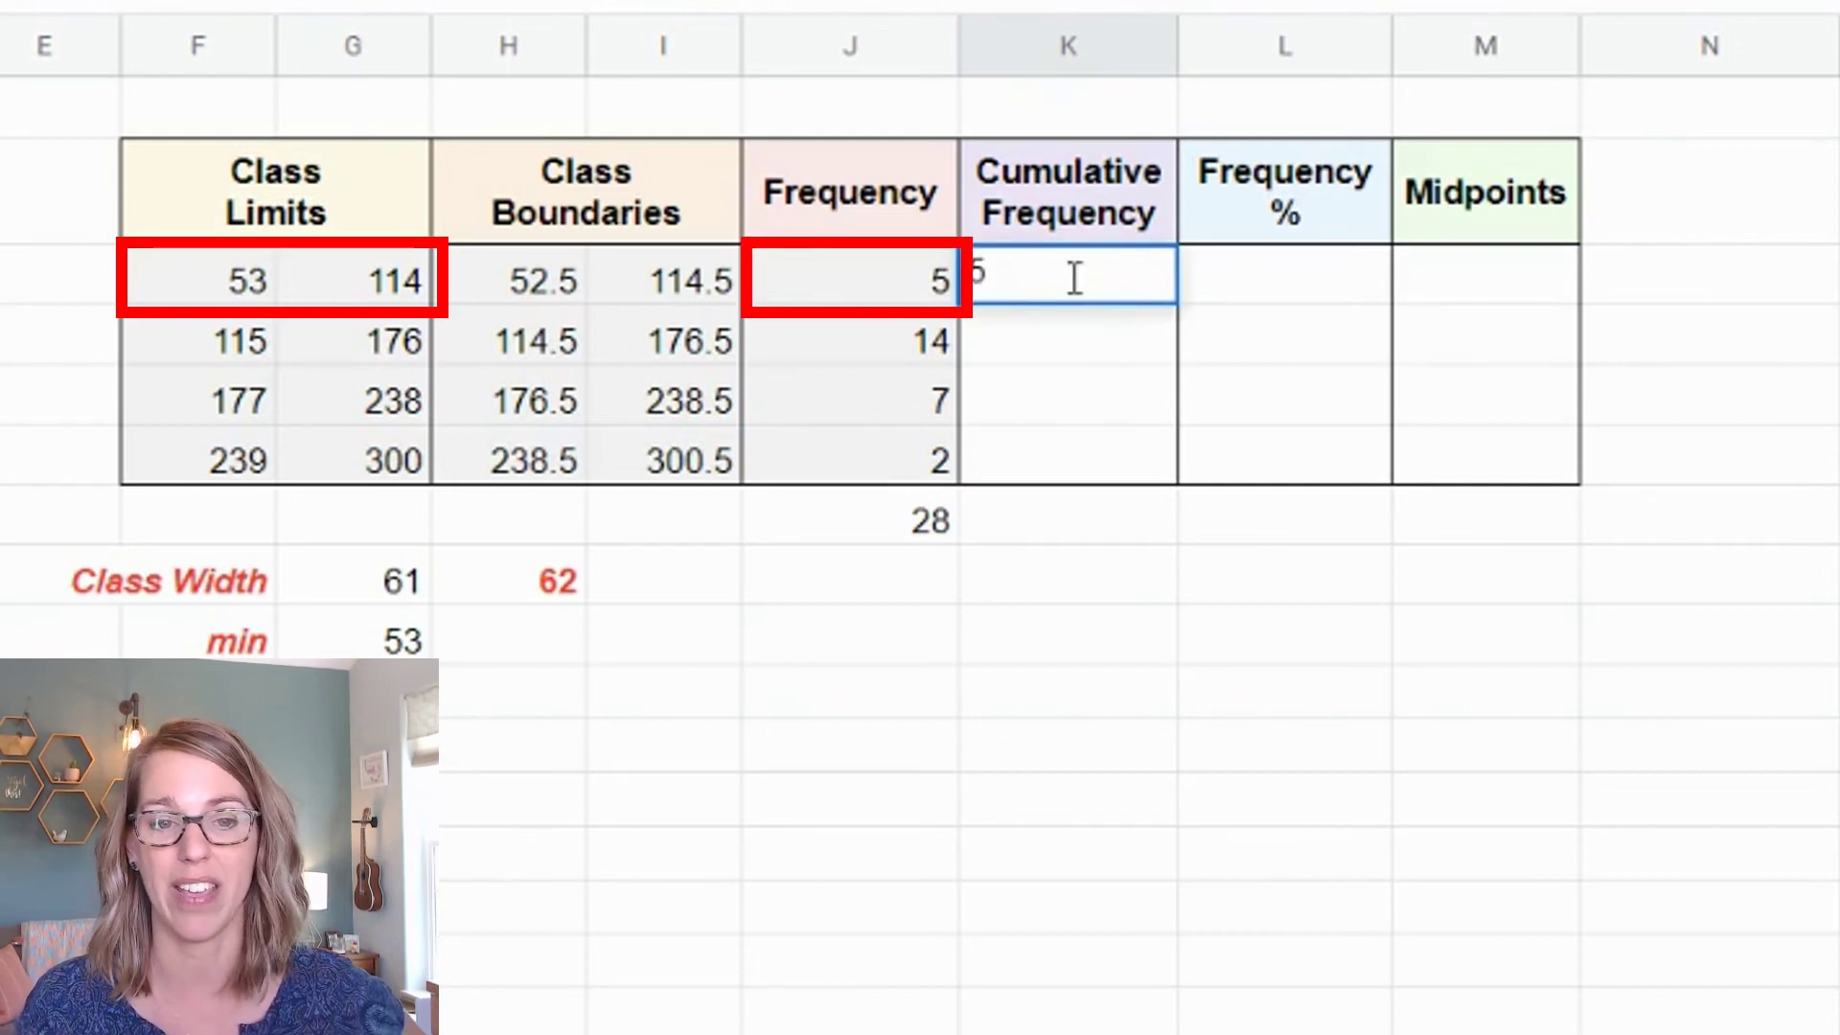
key(Return)
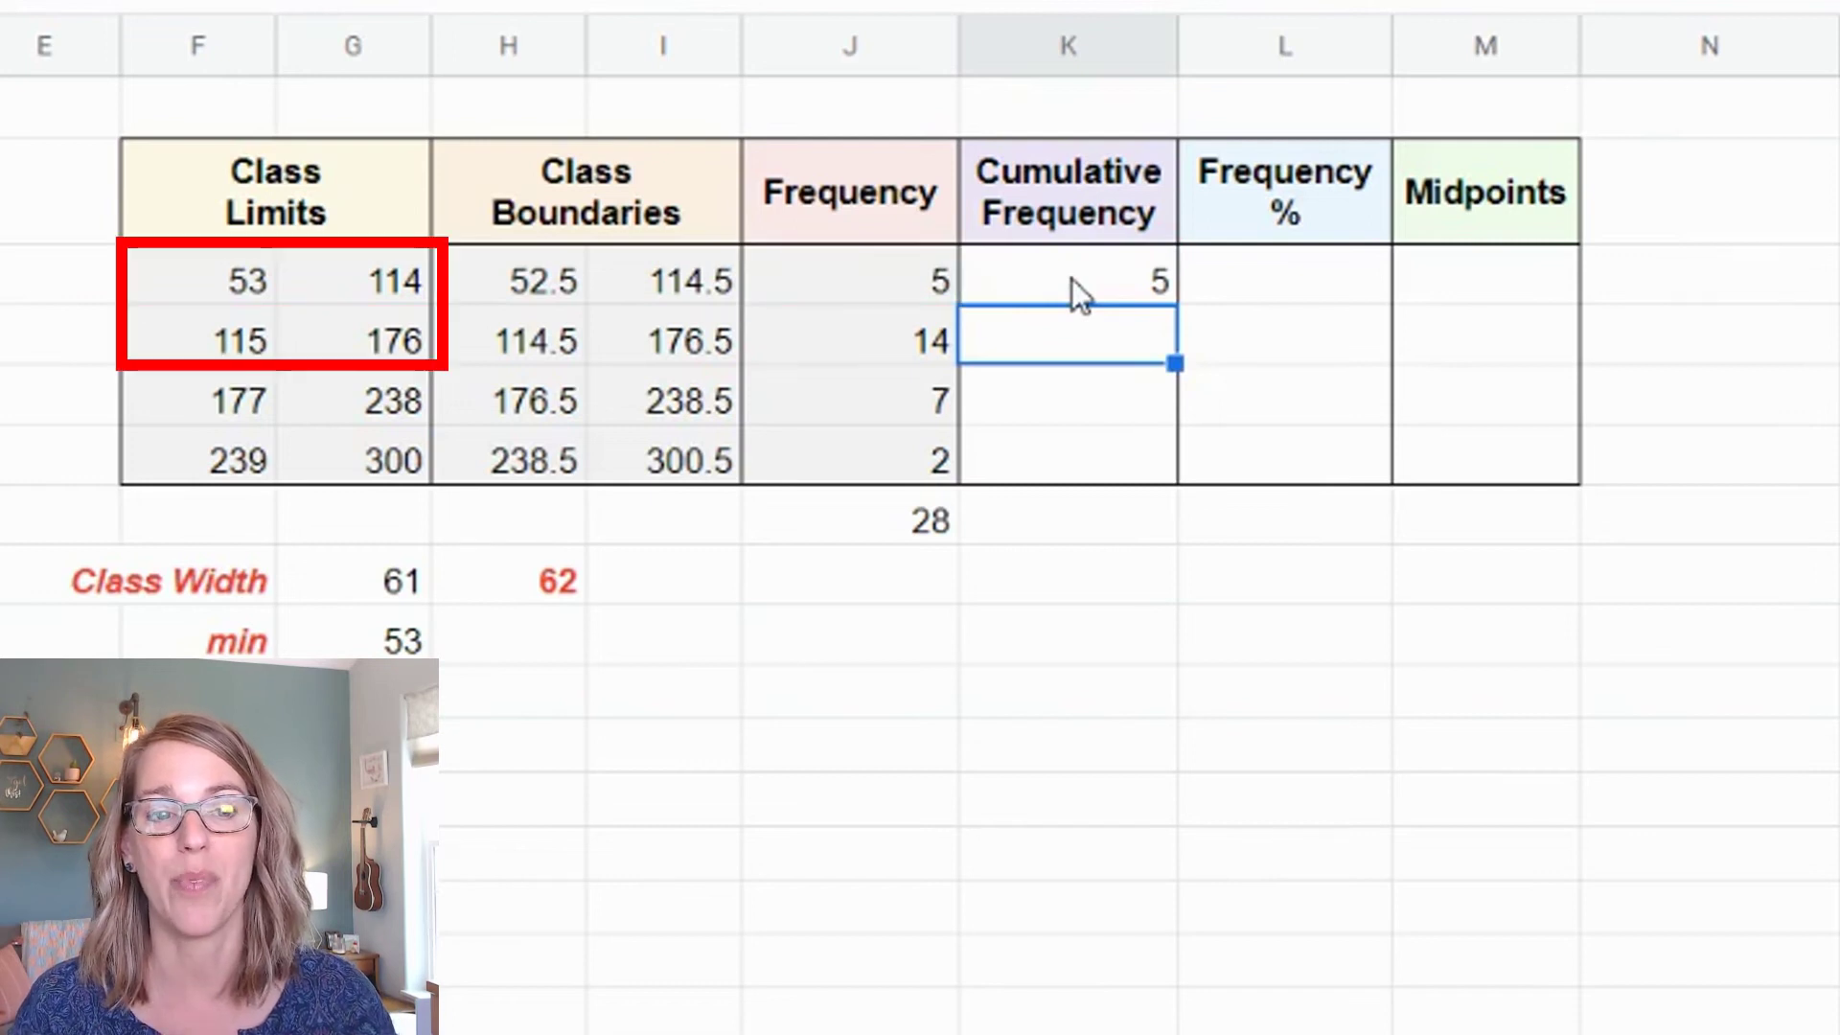
click(408, 350)
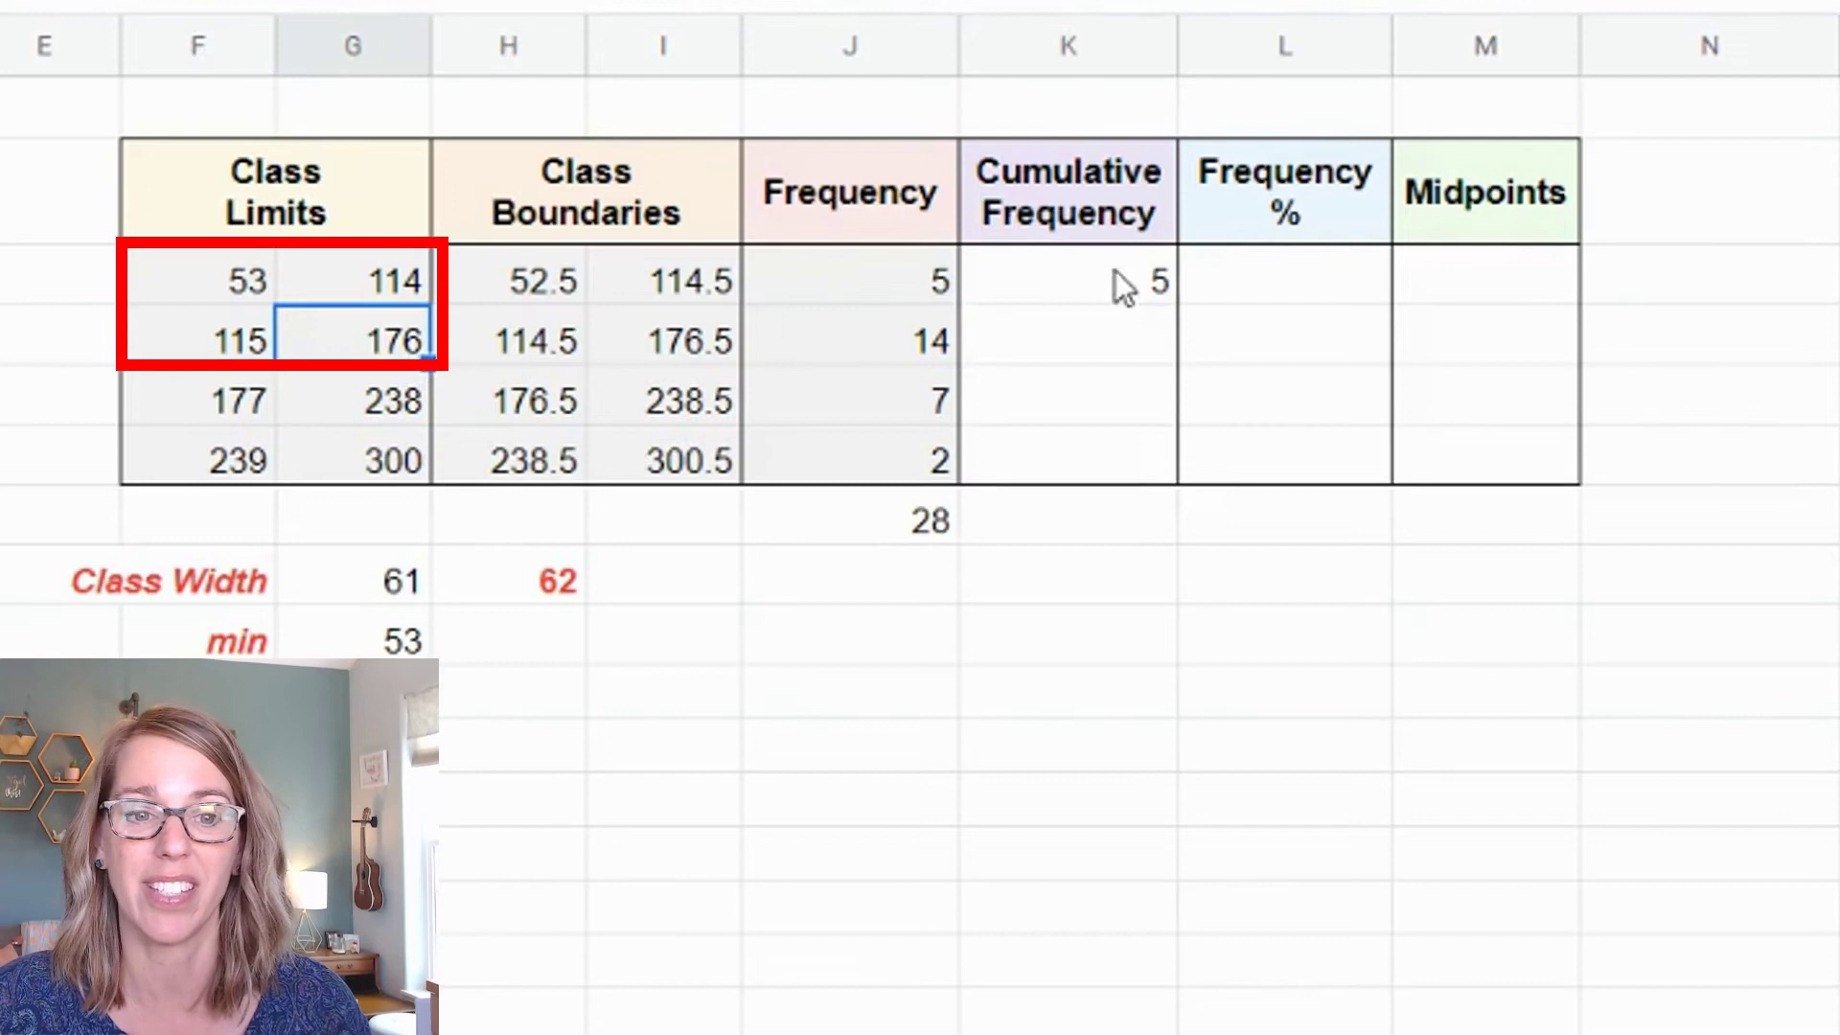
click(1164, 326)
text(=)
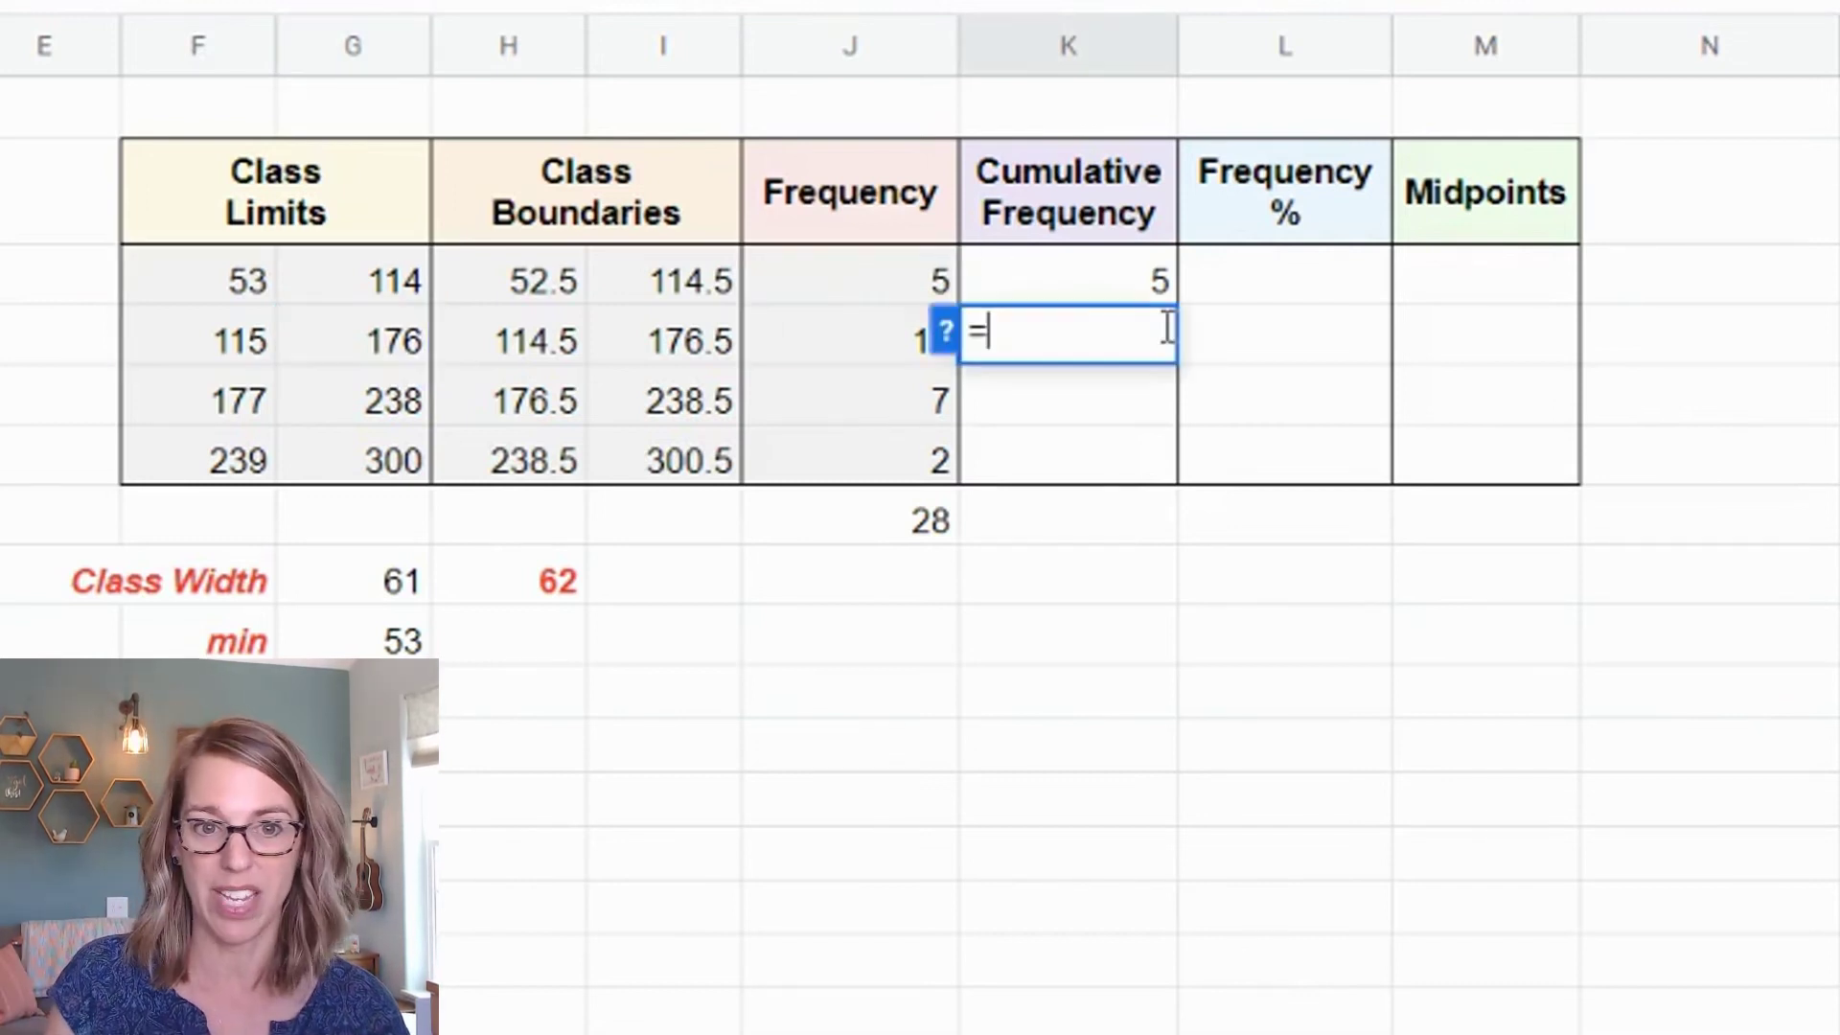
click(1113, 278)
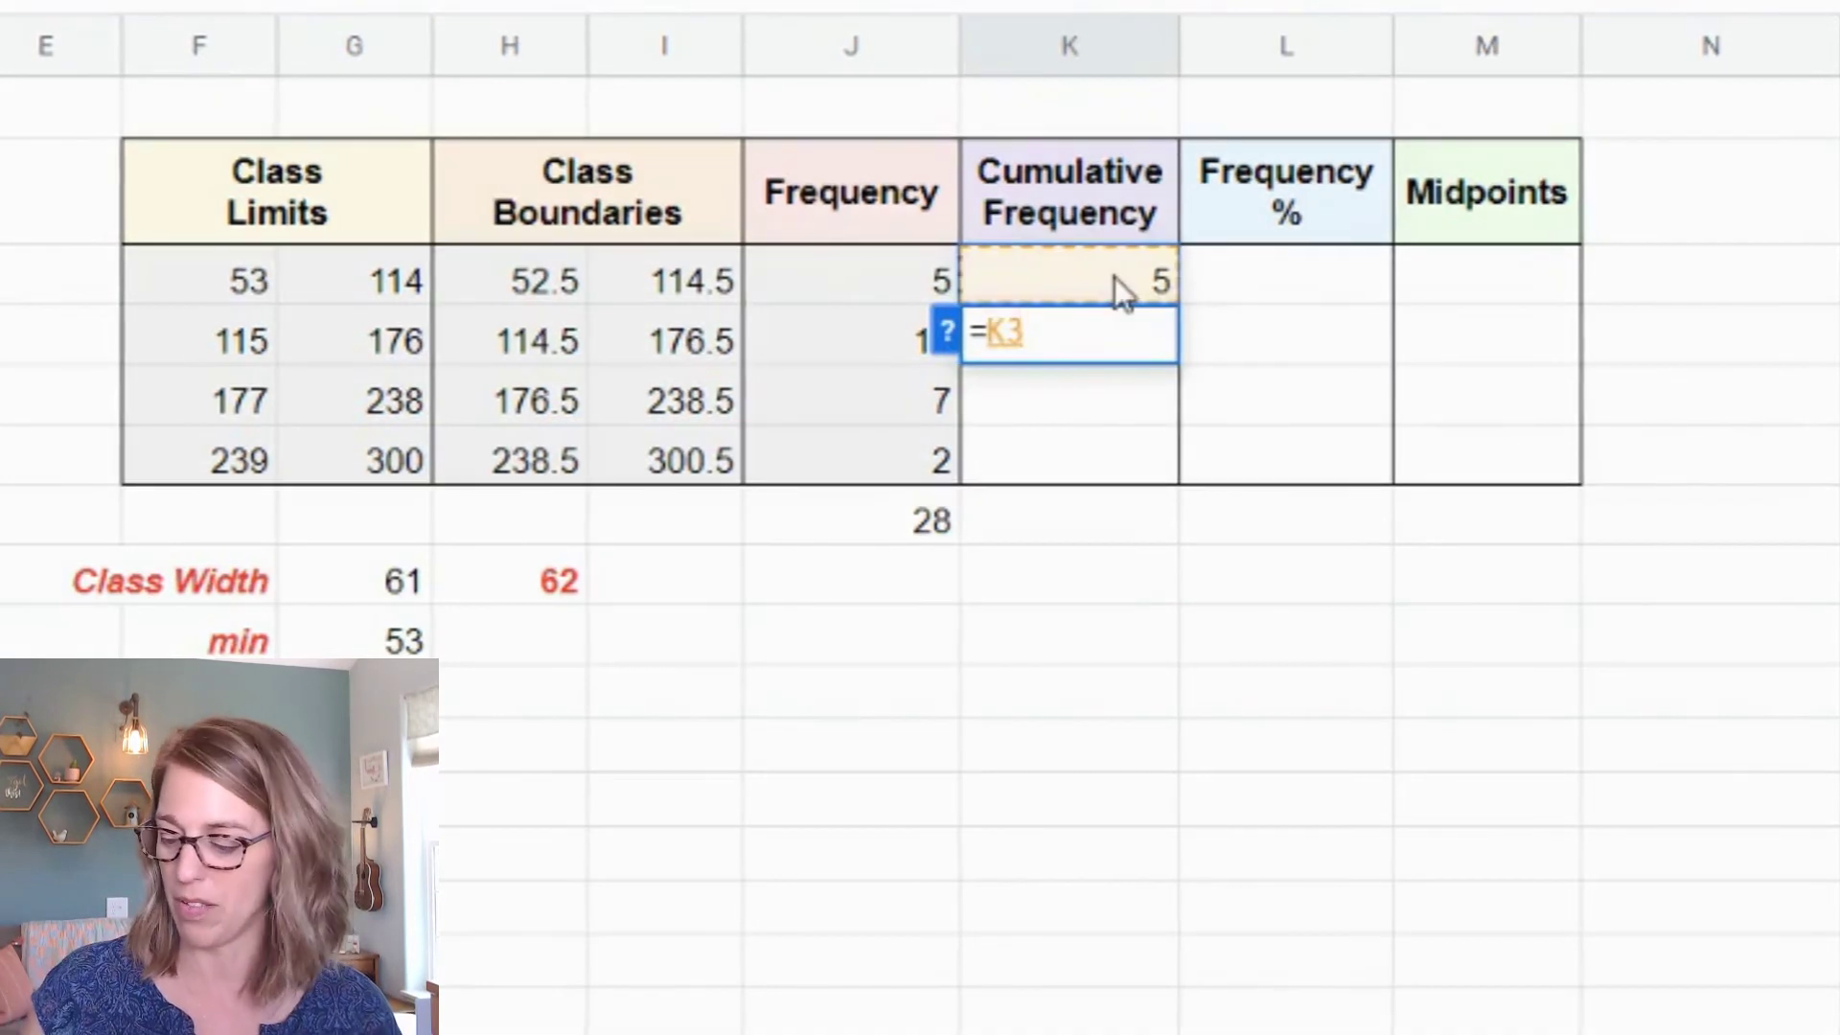
text(+)
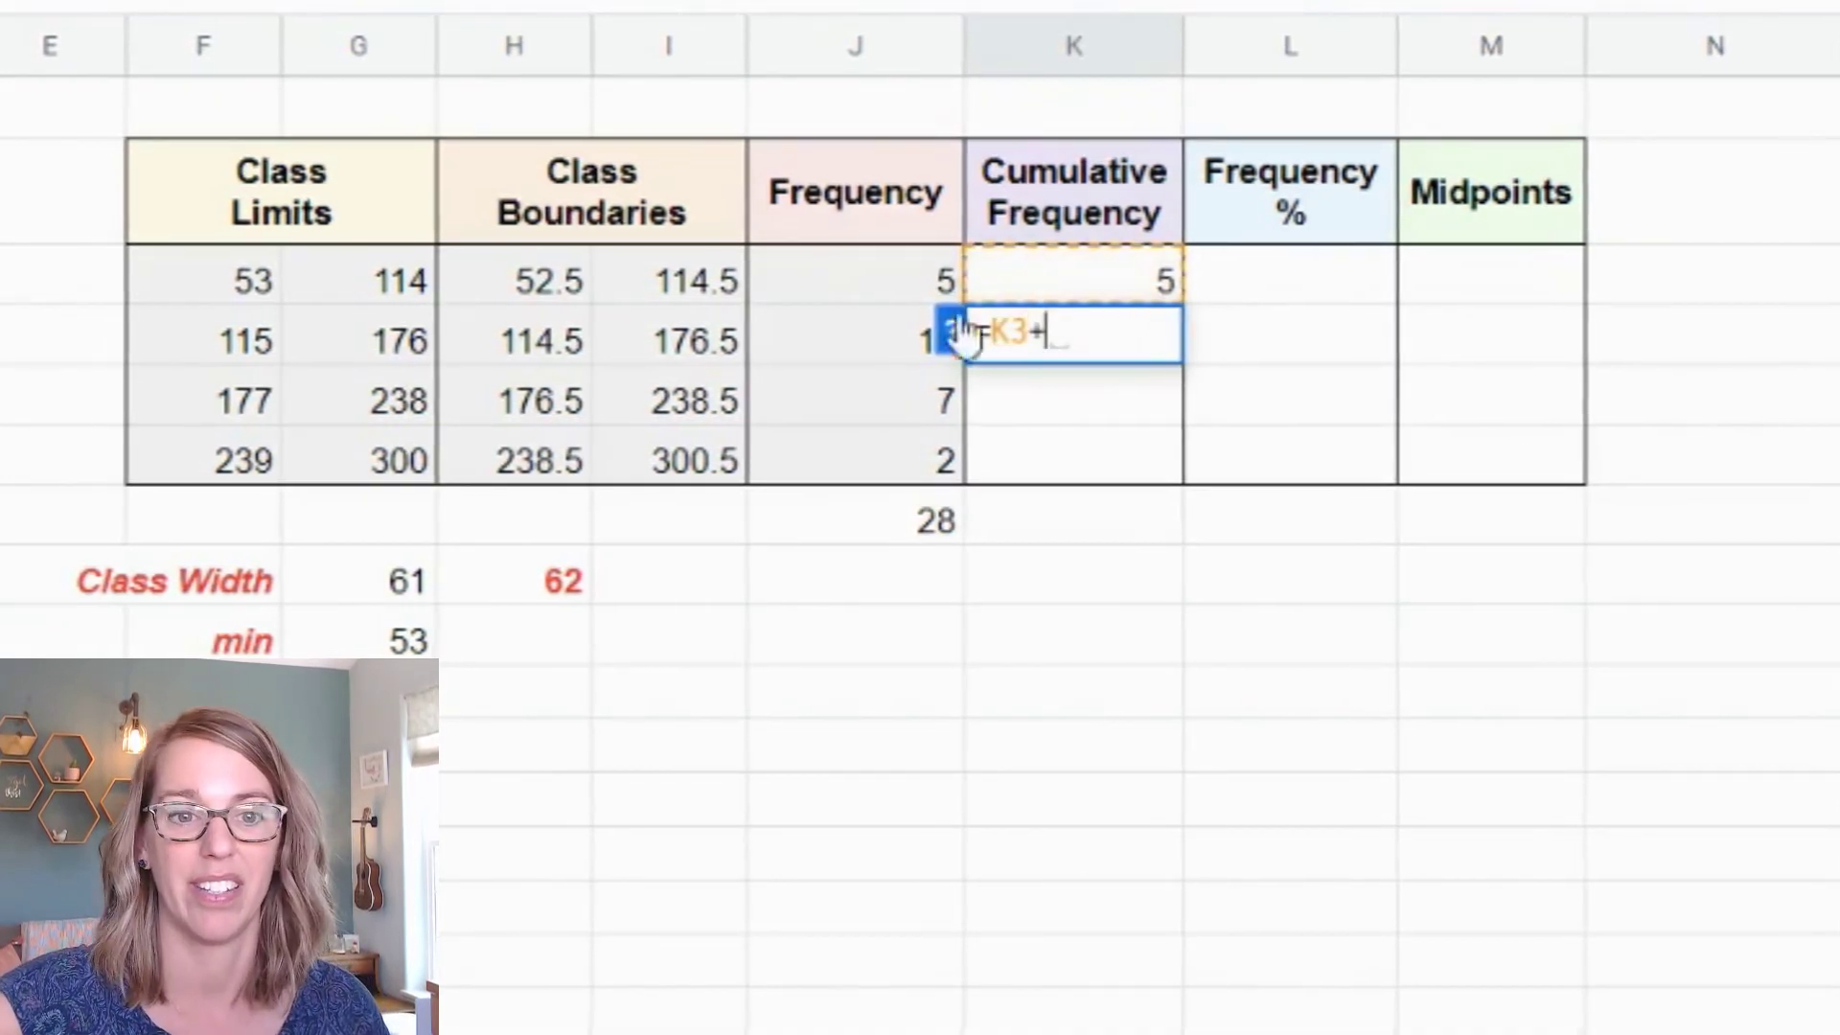
click(893, 330)
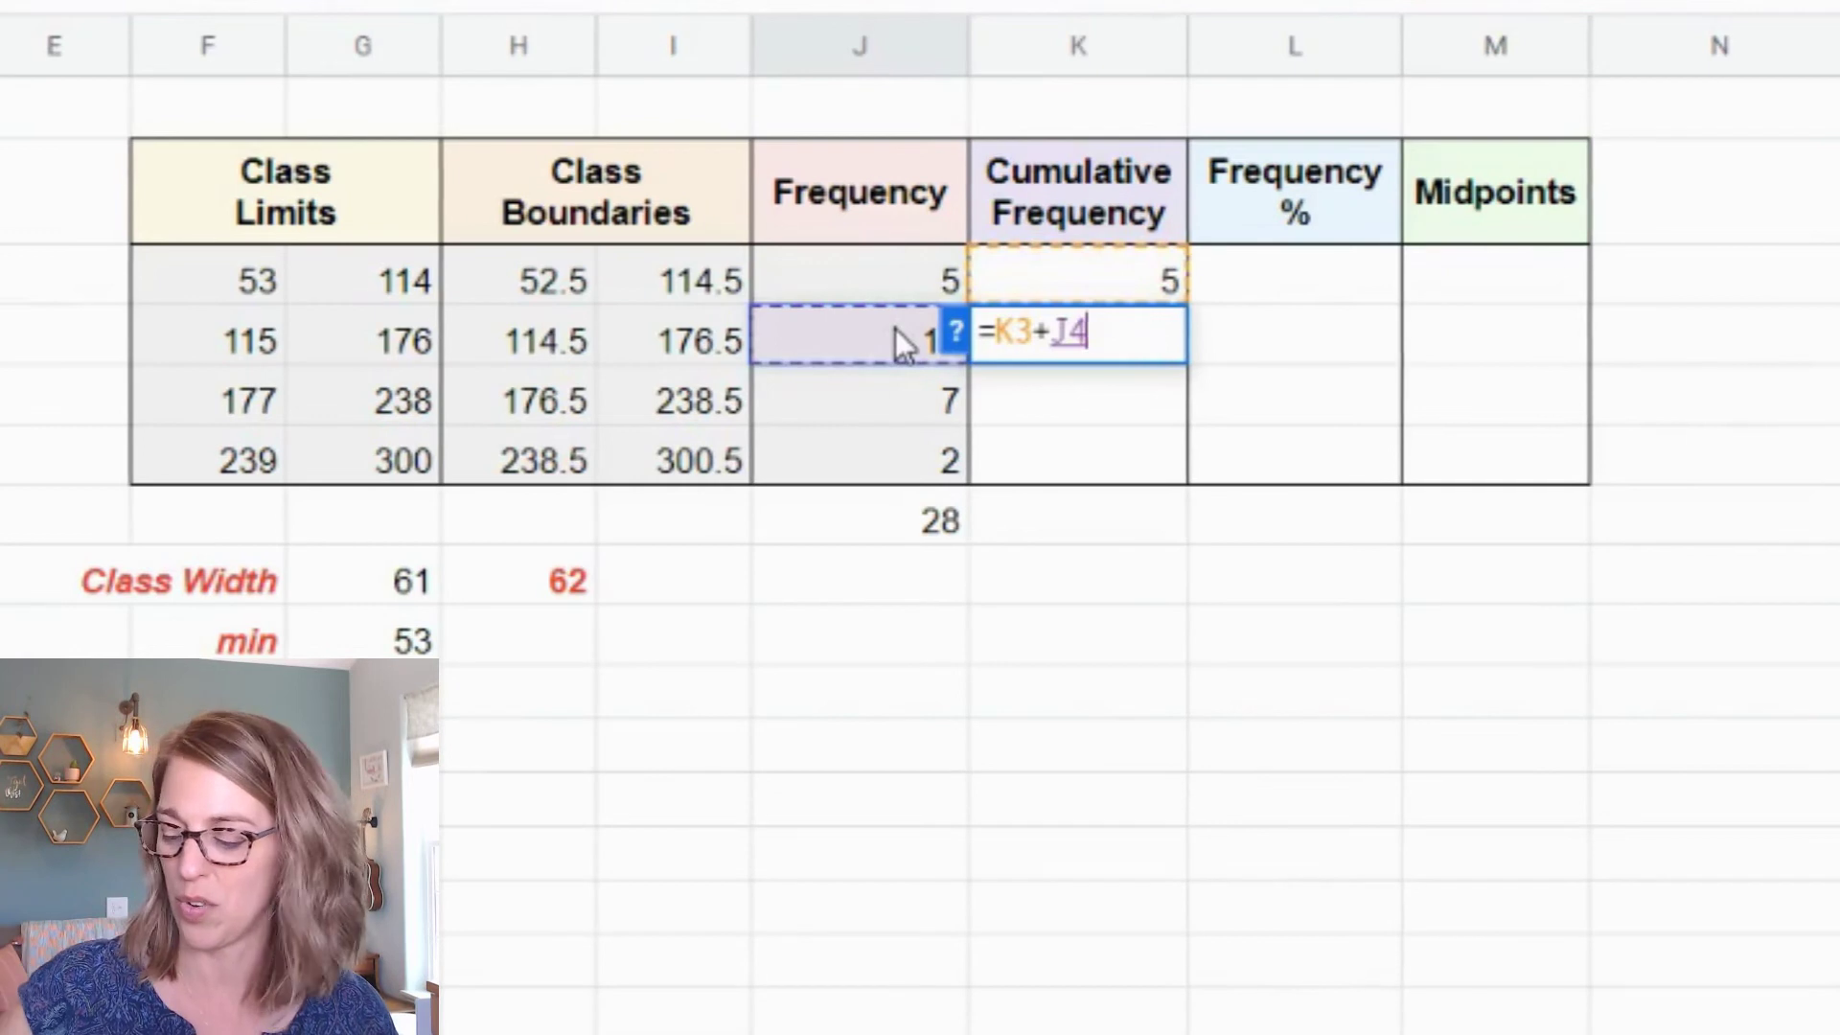
key(Return)
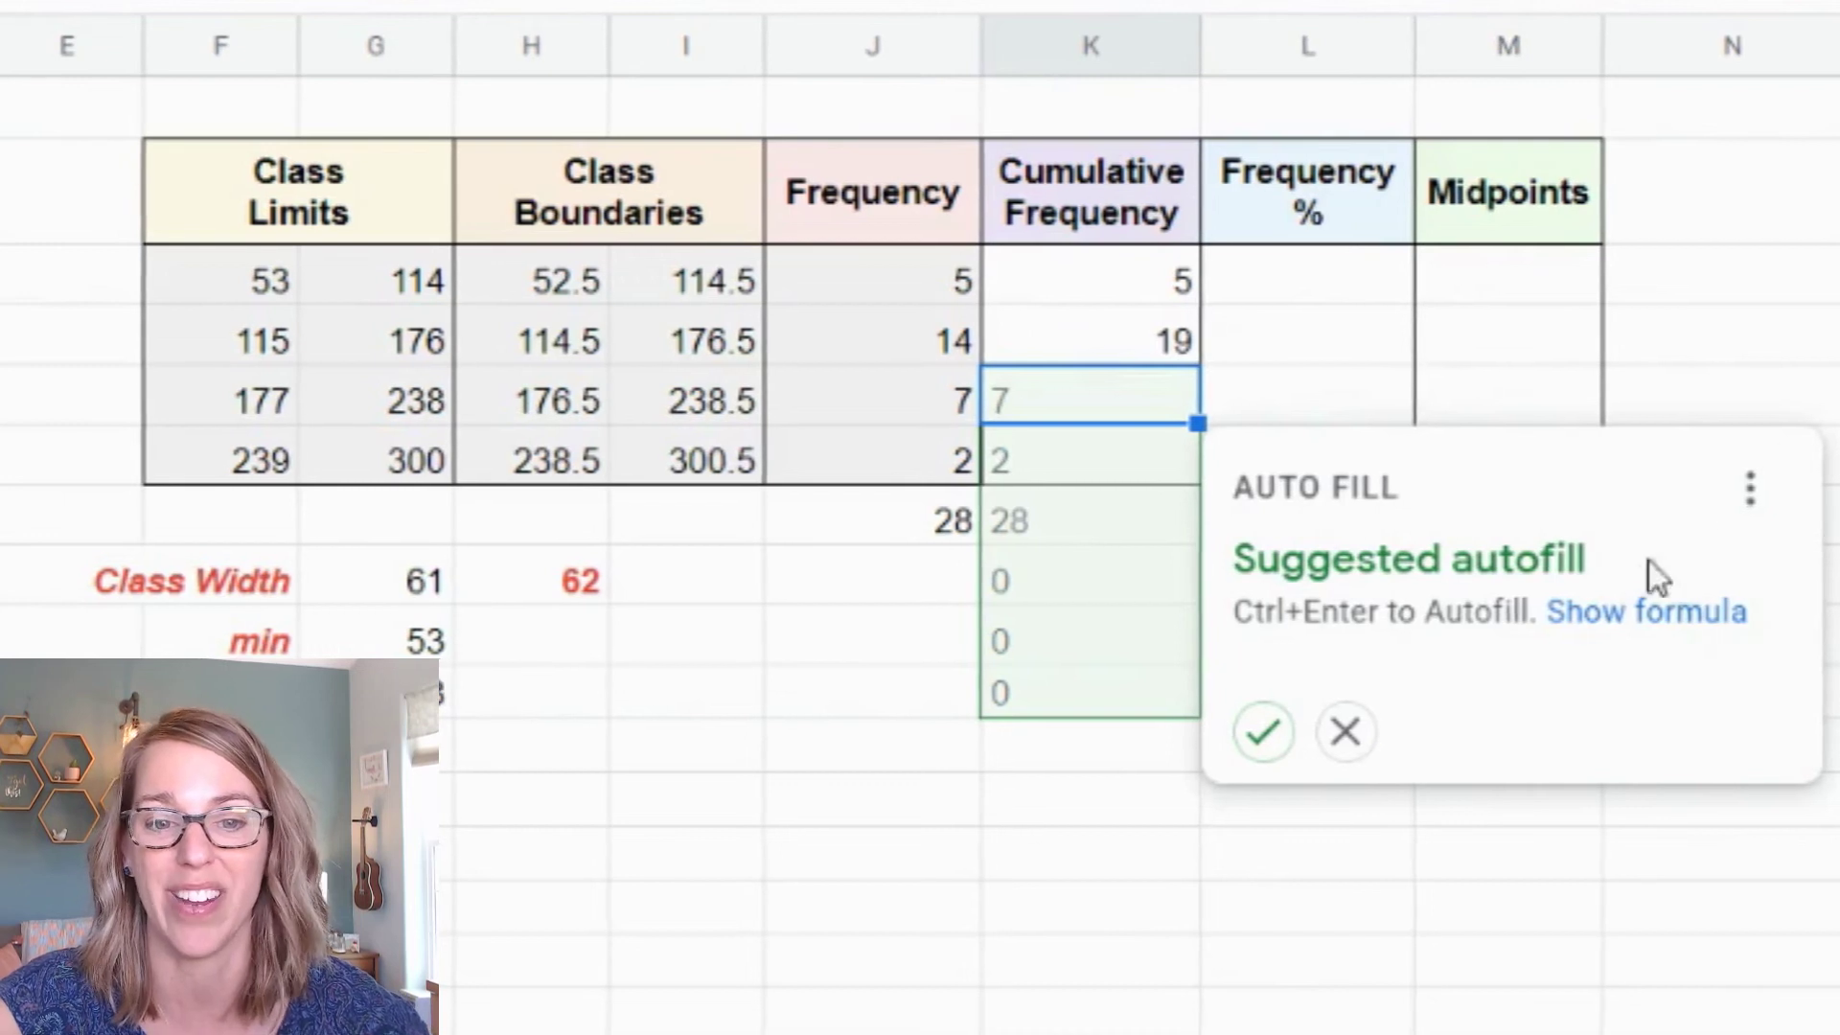
Copy the running-total formula down to K6, giving 26 and a final 28.
click(1351, 736)
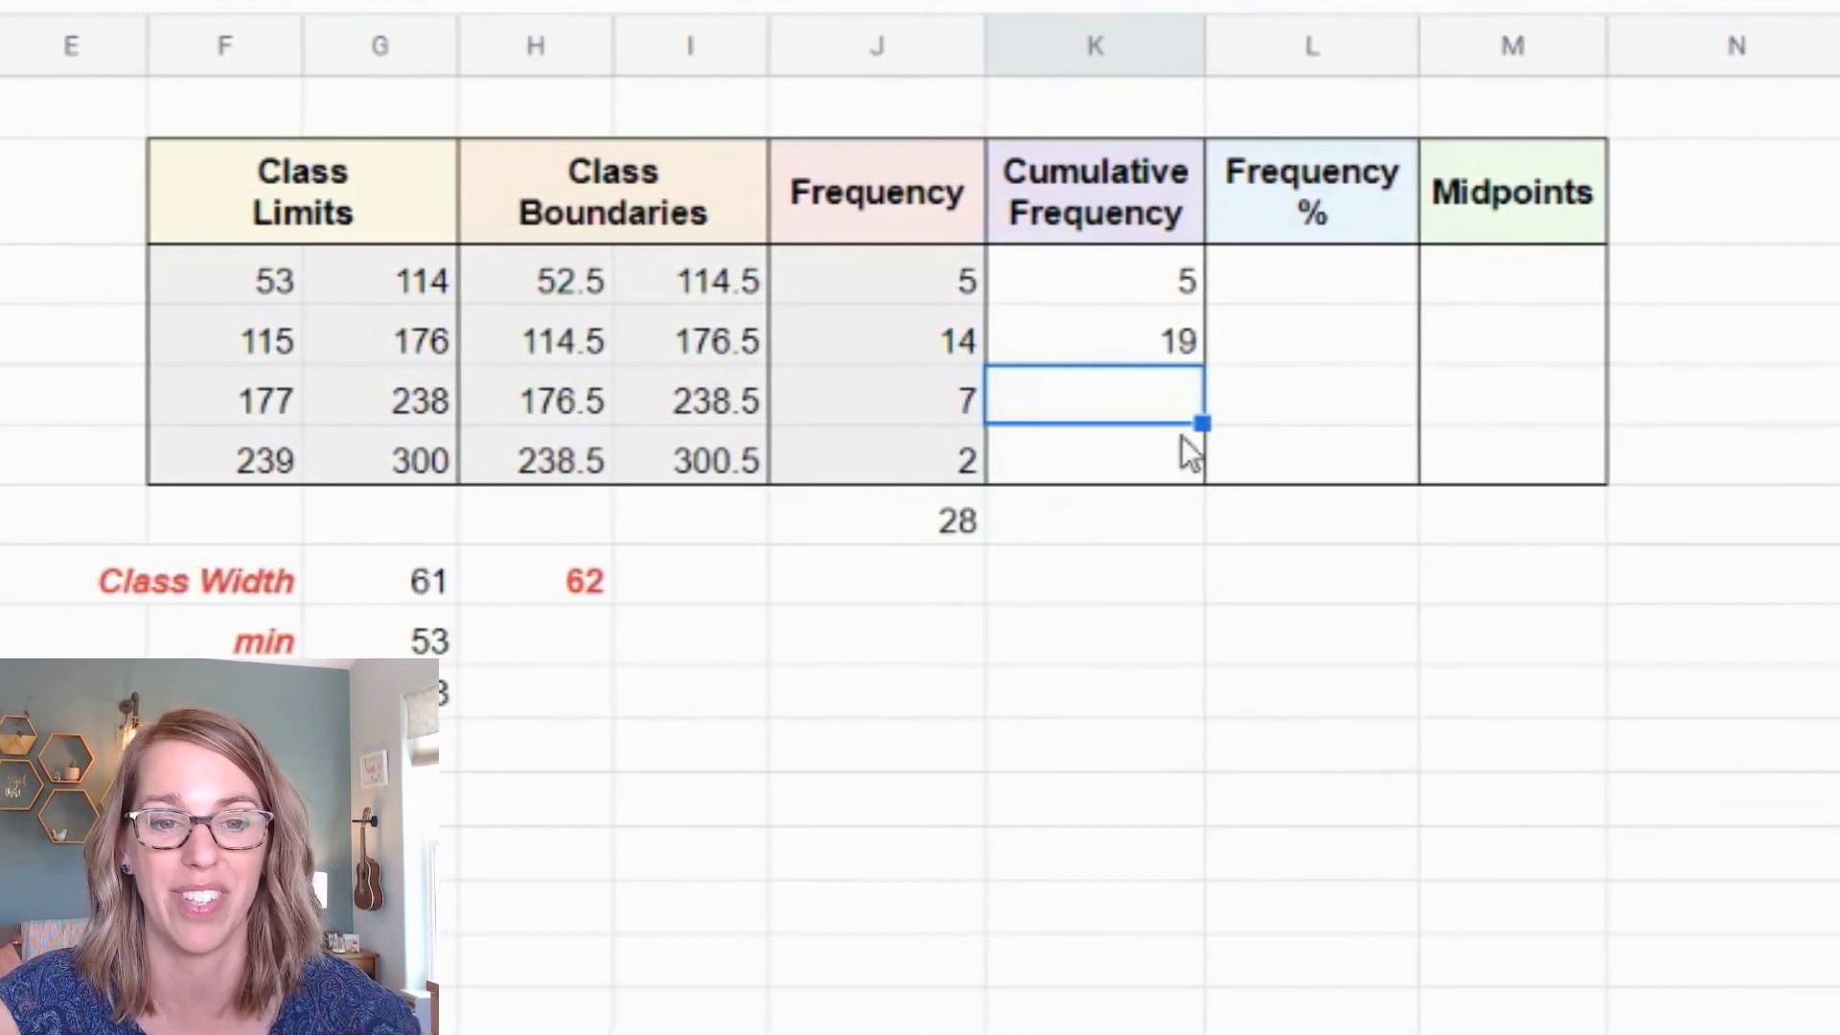
click(1162, 353)
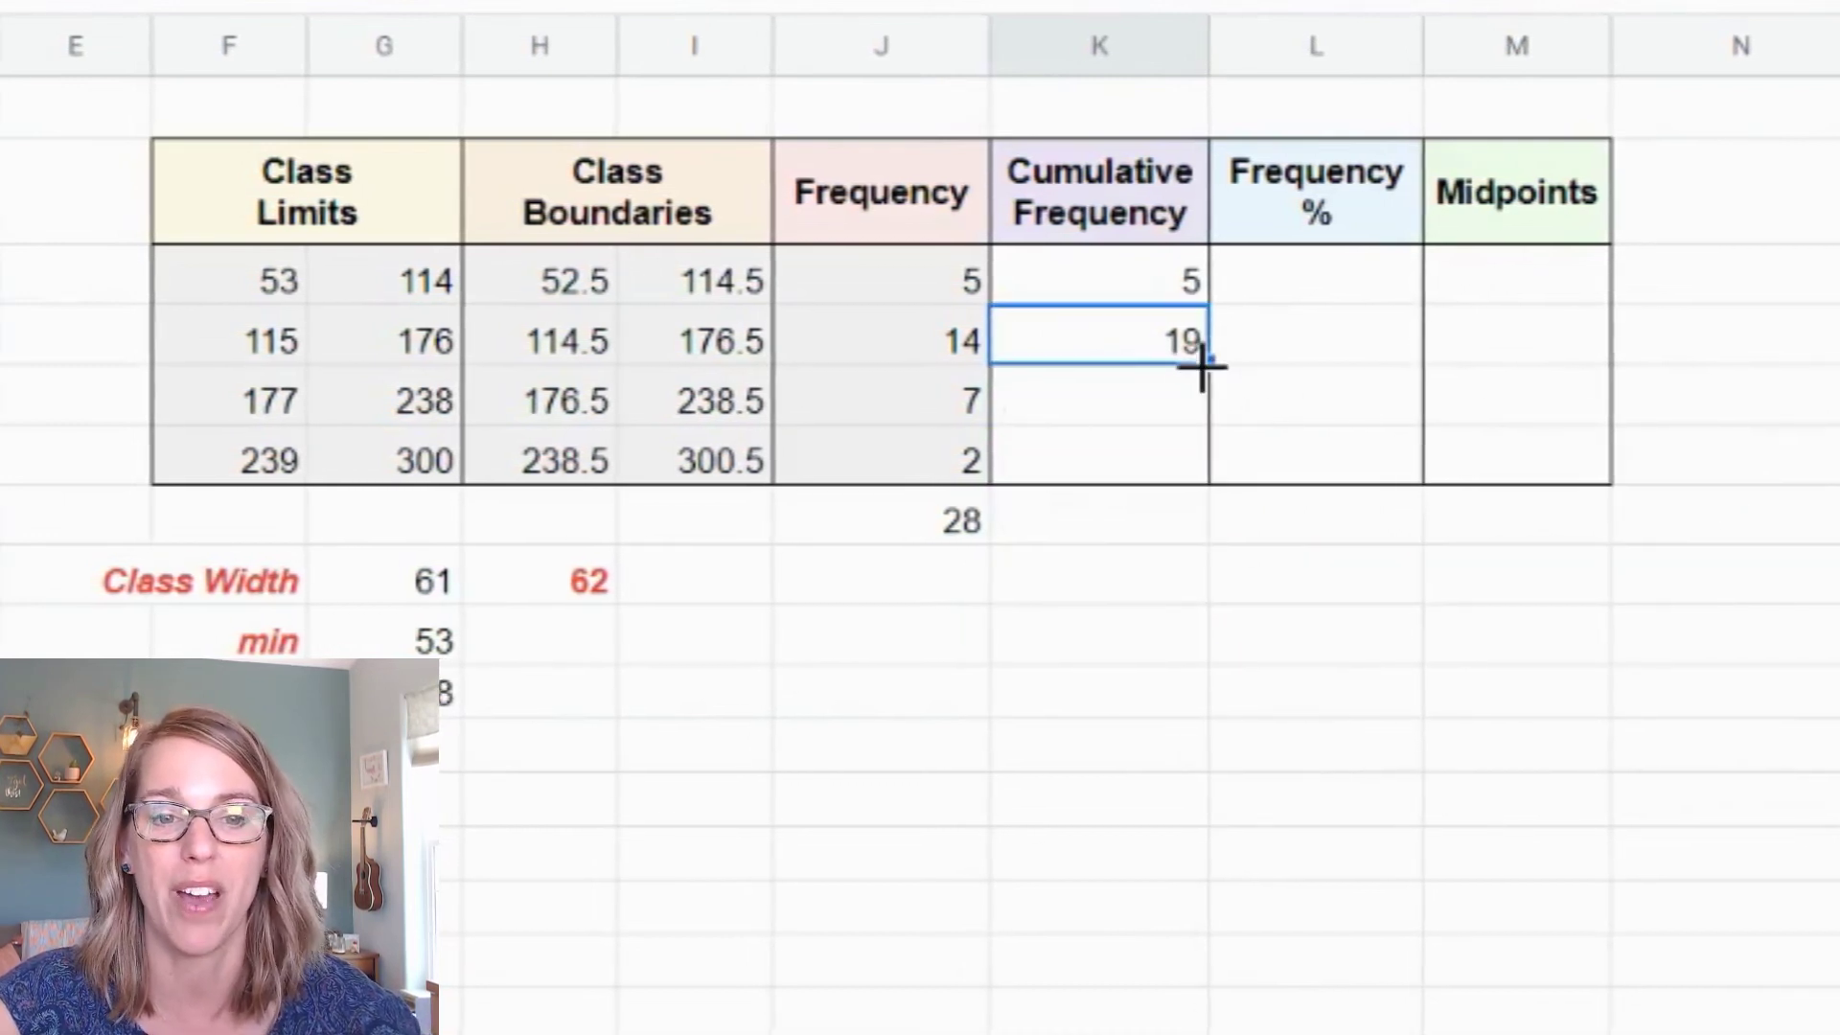
drag(1202, 362, 1209, 454)
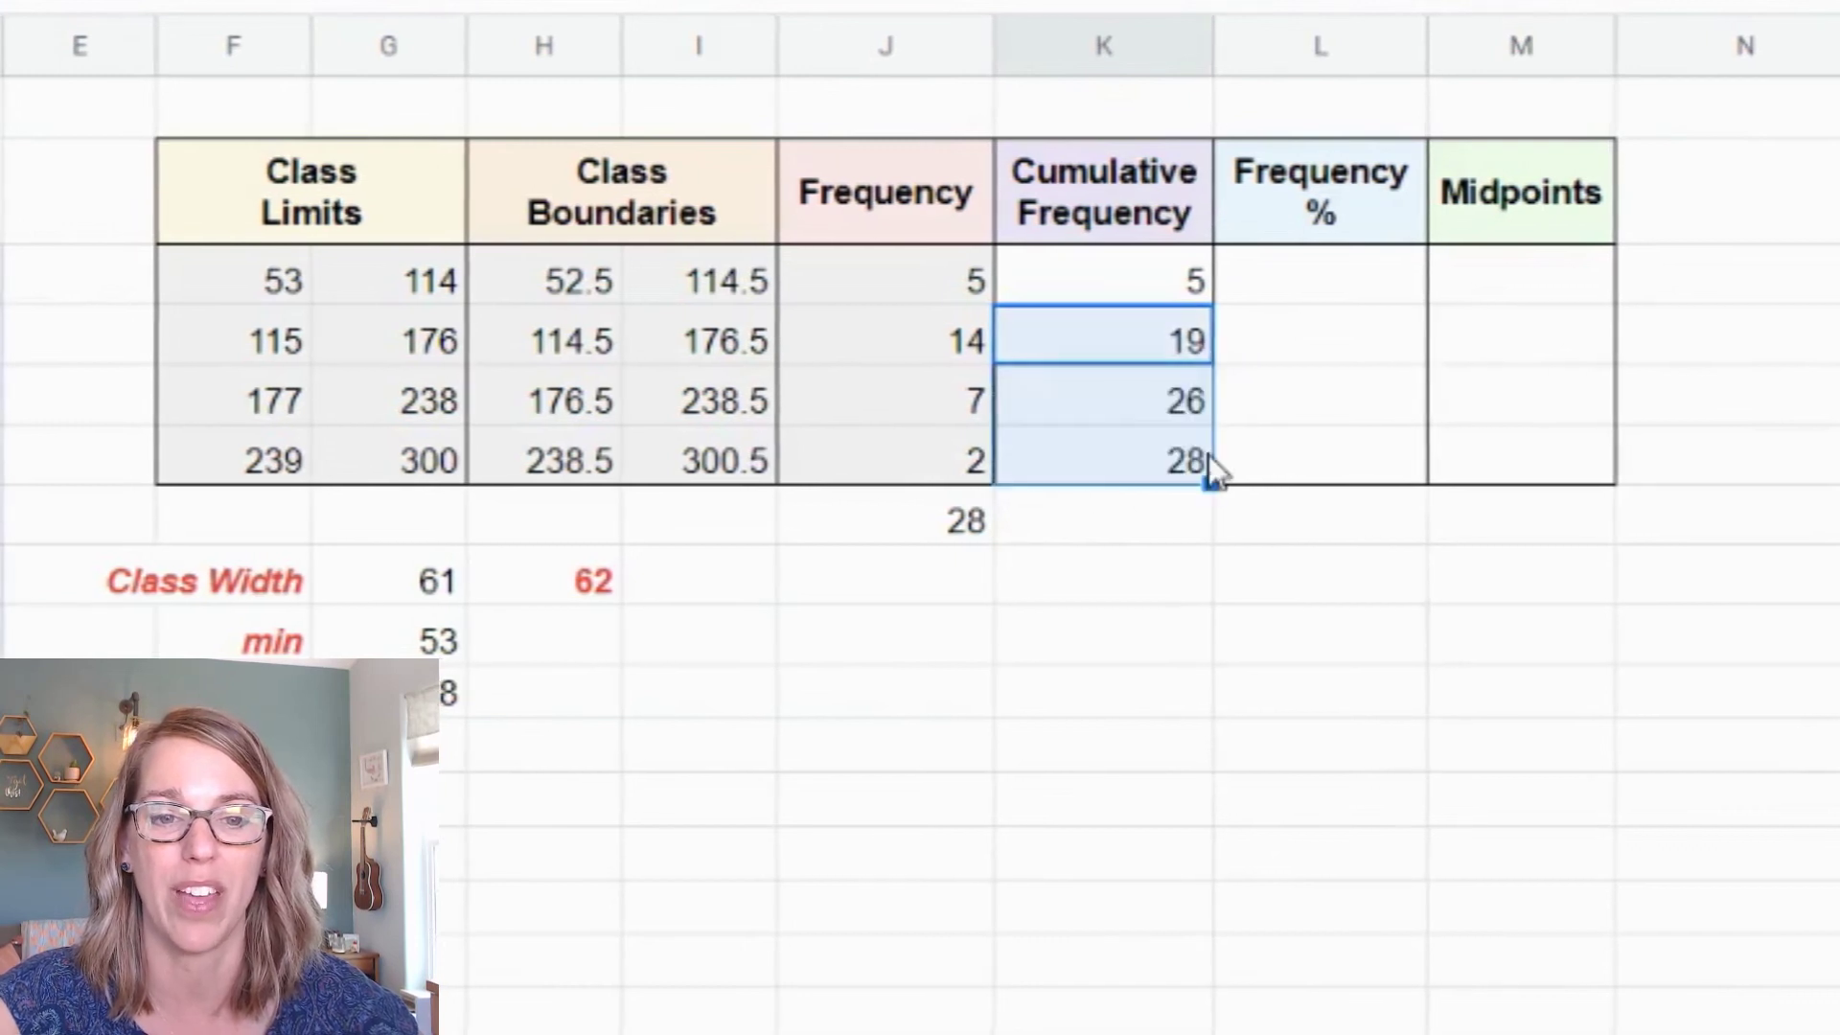
click(1146, 533)
click(1140, 462)
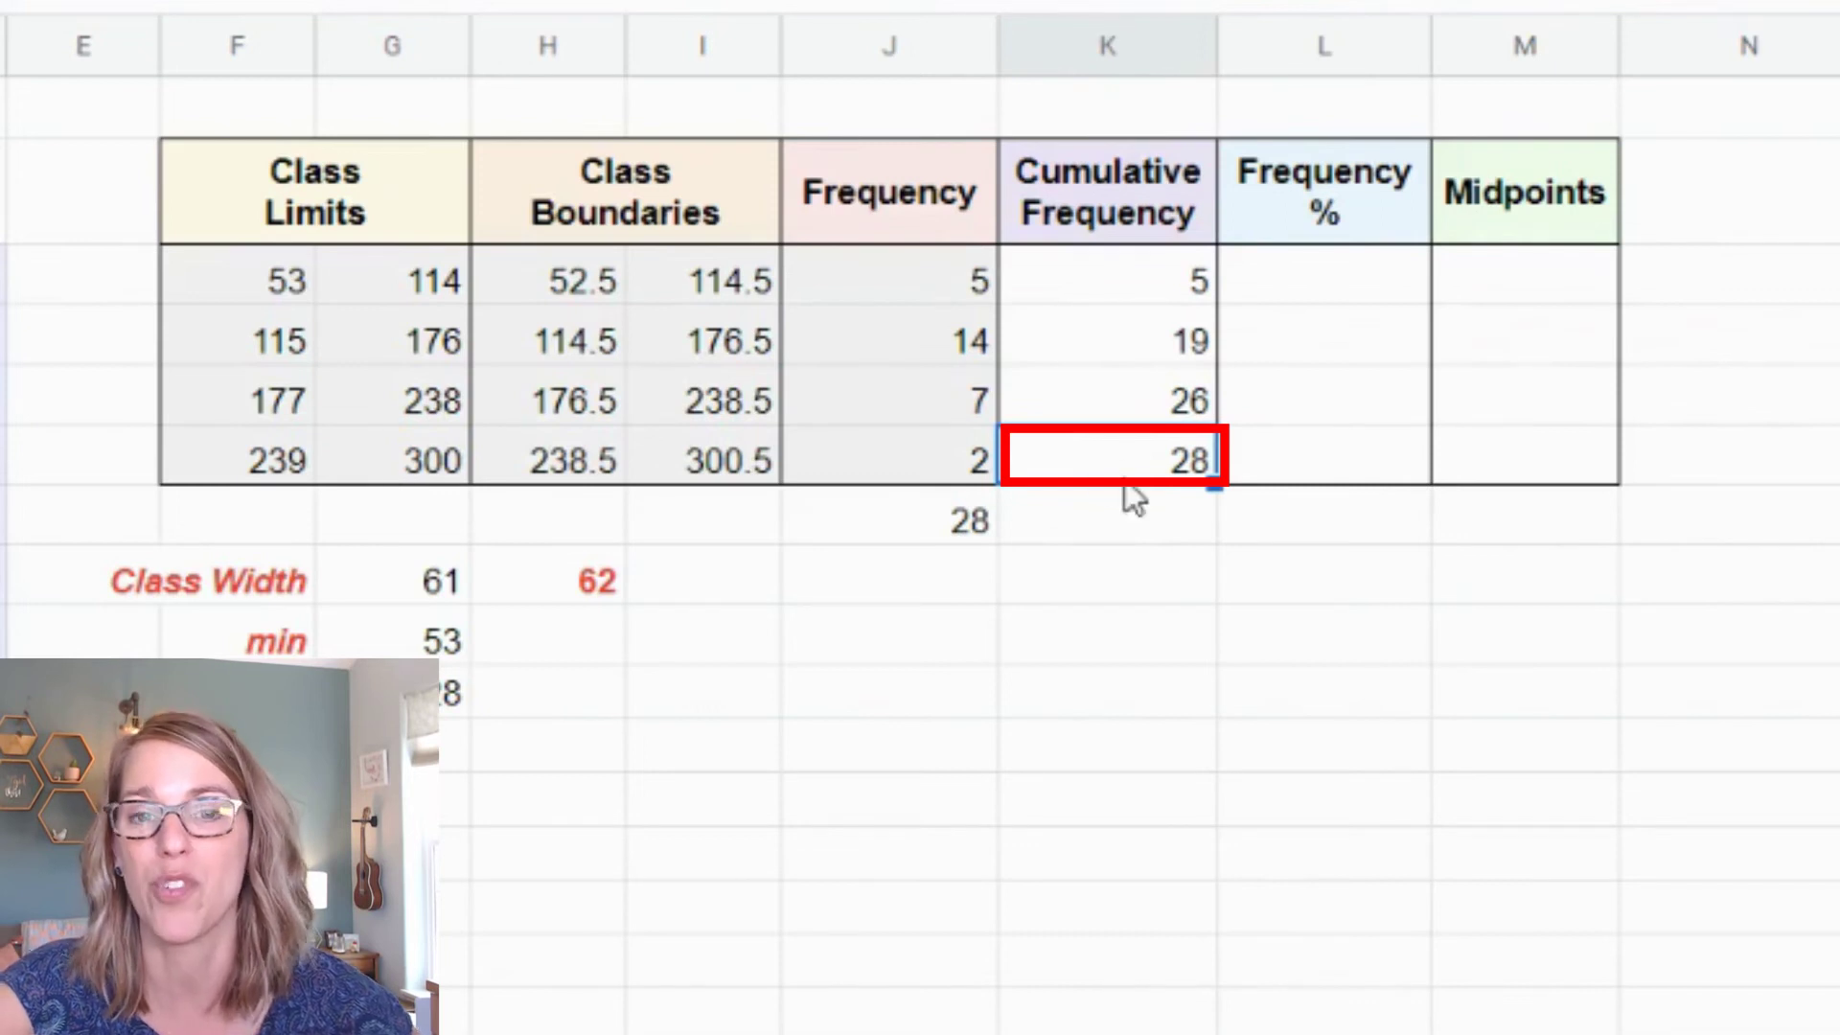
click(1148, 285)
Enter =J3/28 in L3 to get the first class's share, 17.86%.
click(1380, 280)
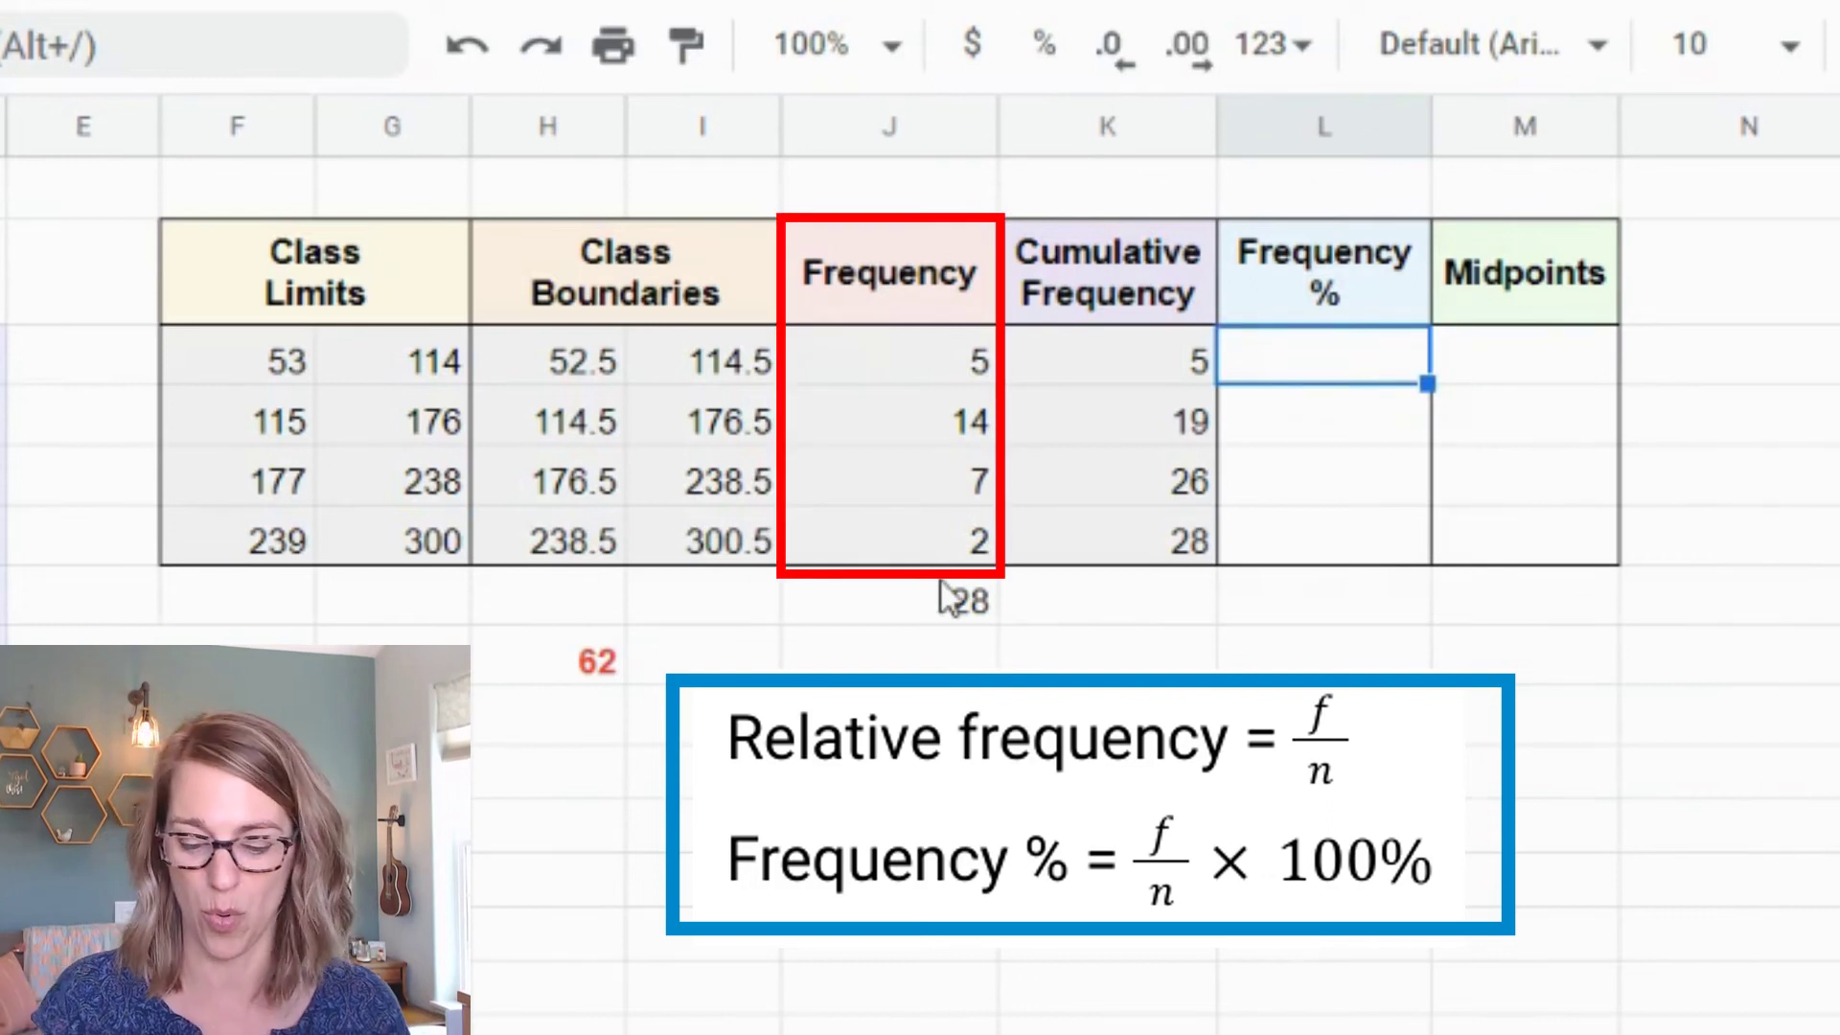
text(=)
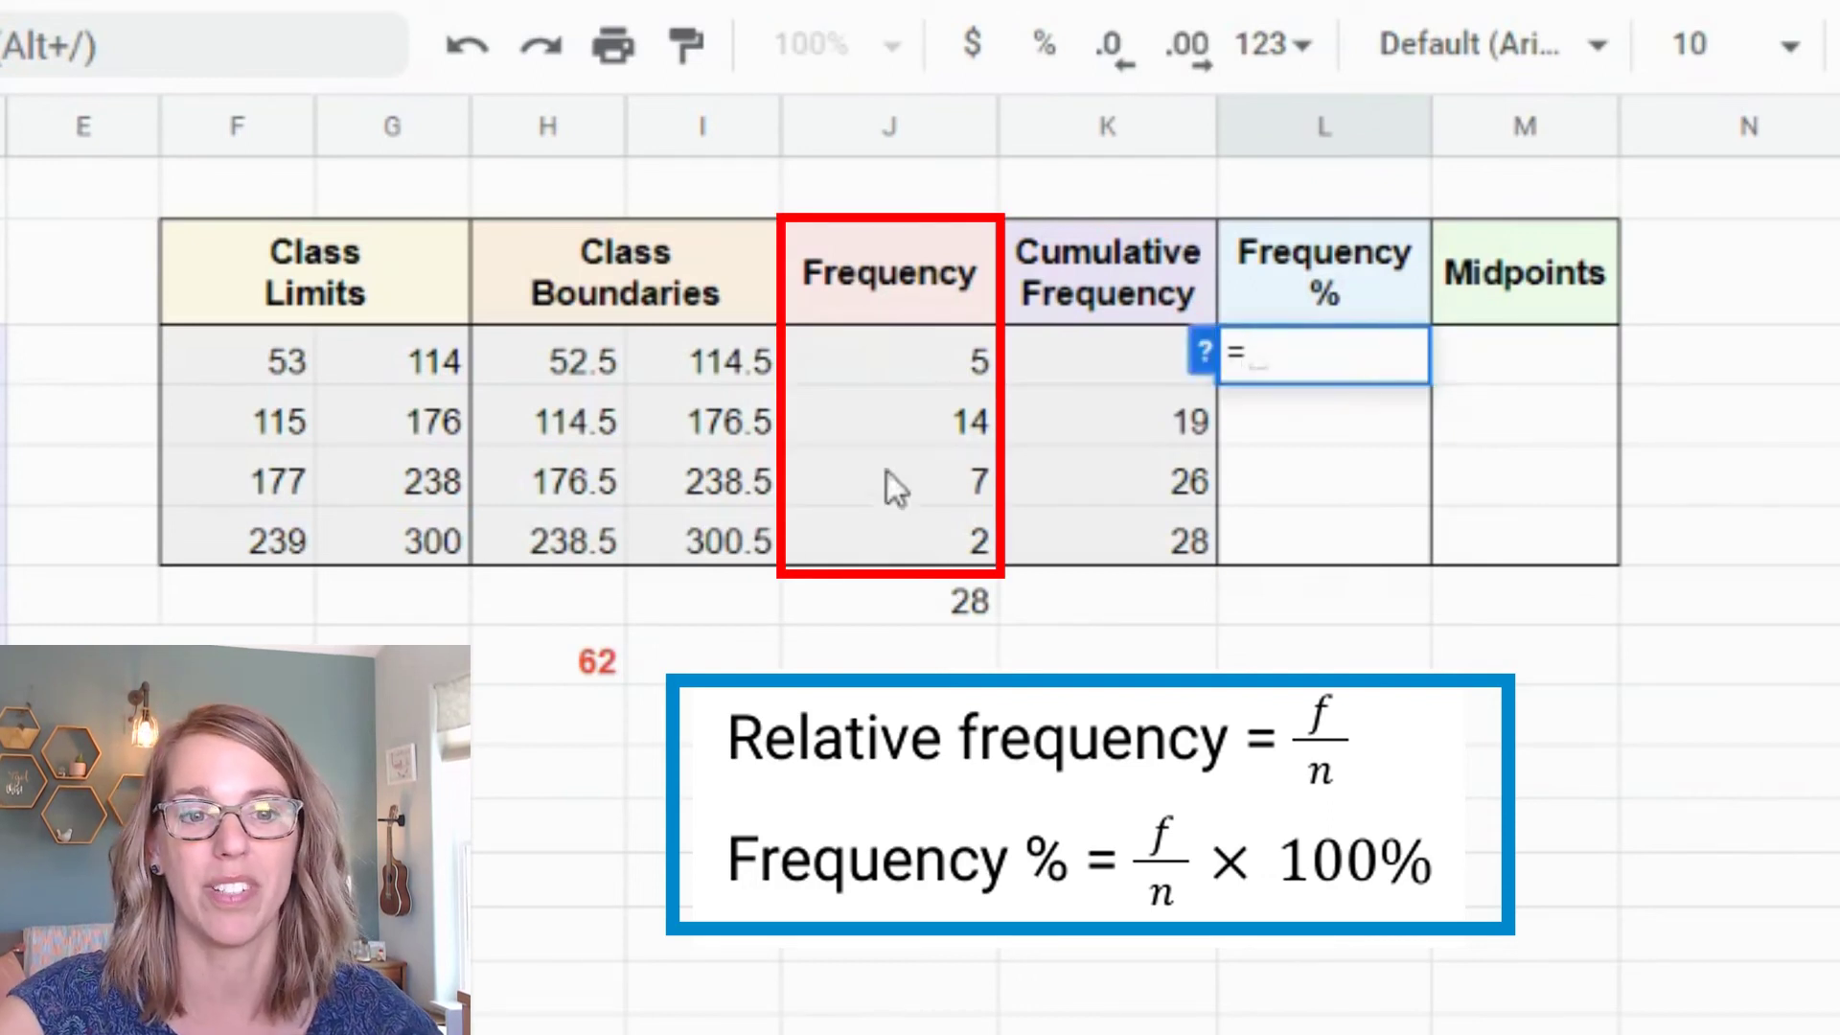
click(949, 370)
text(/28)
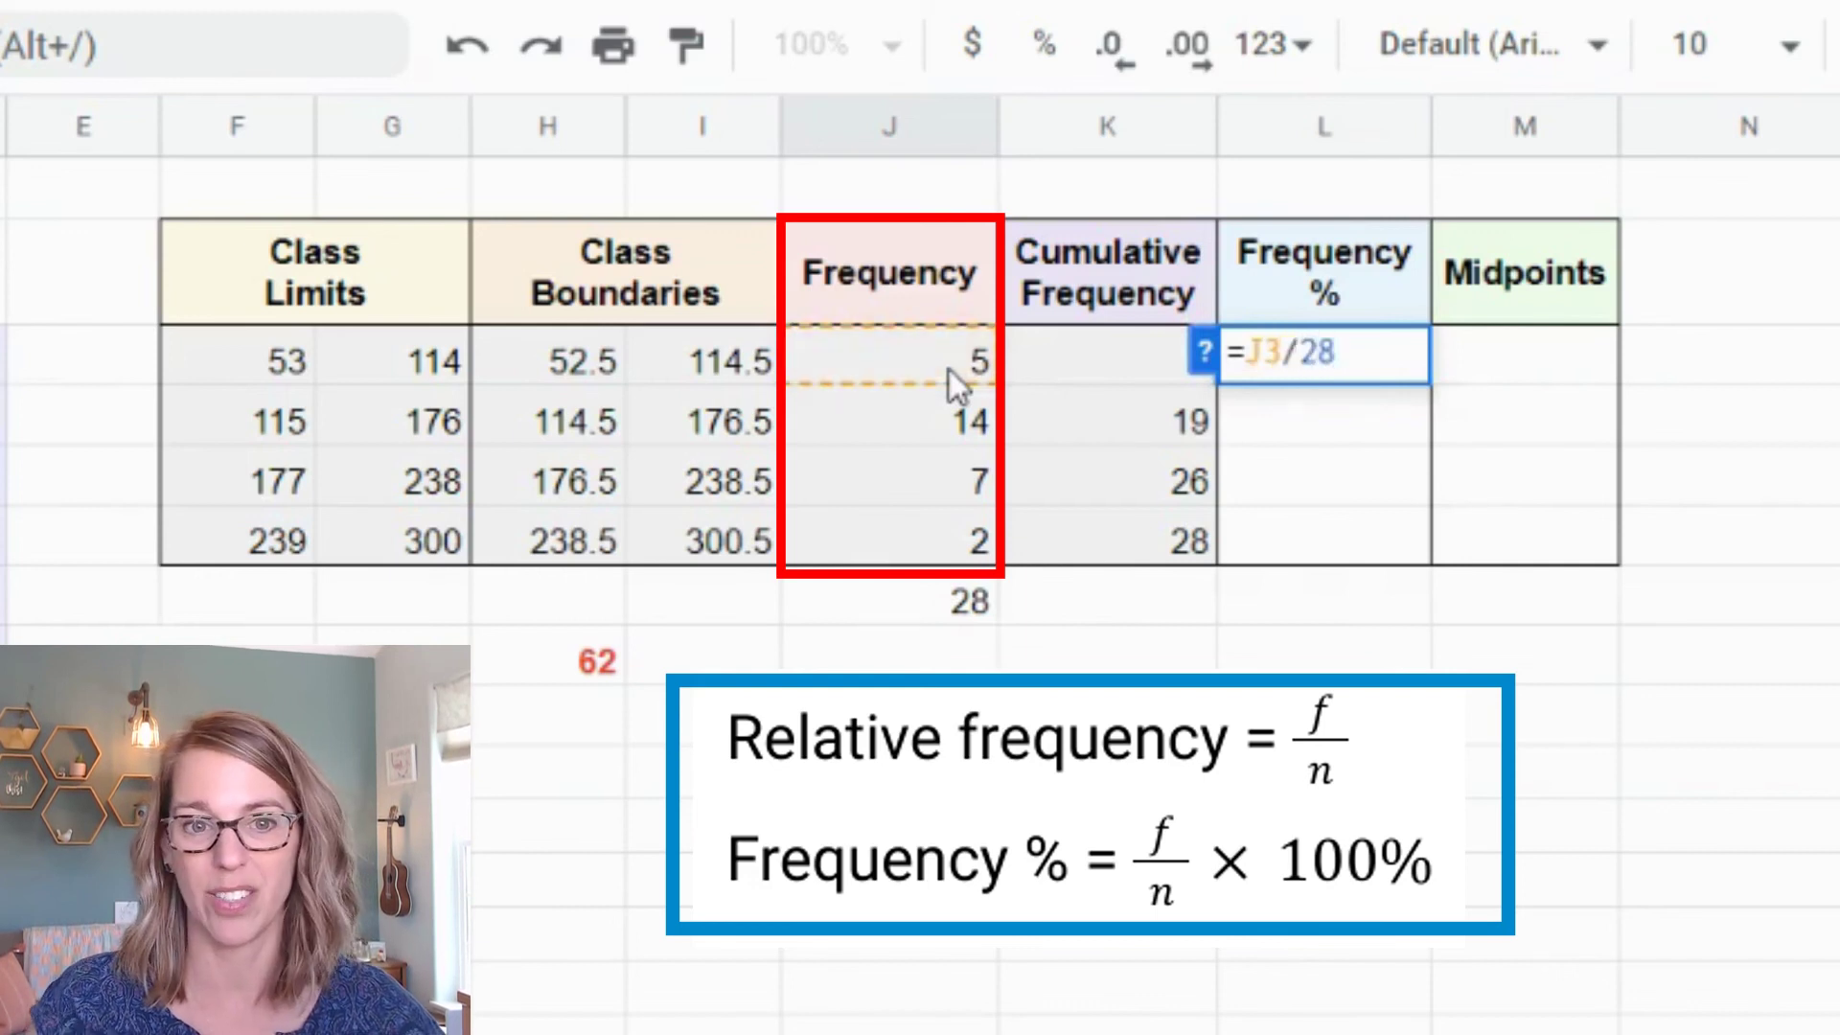
key(Return)
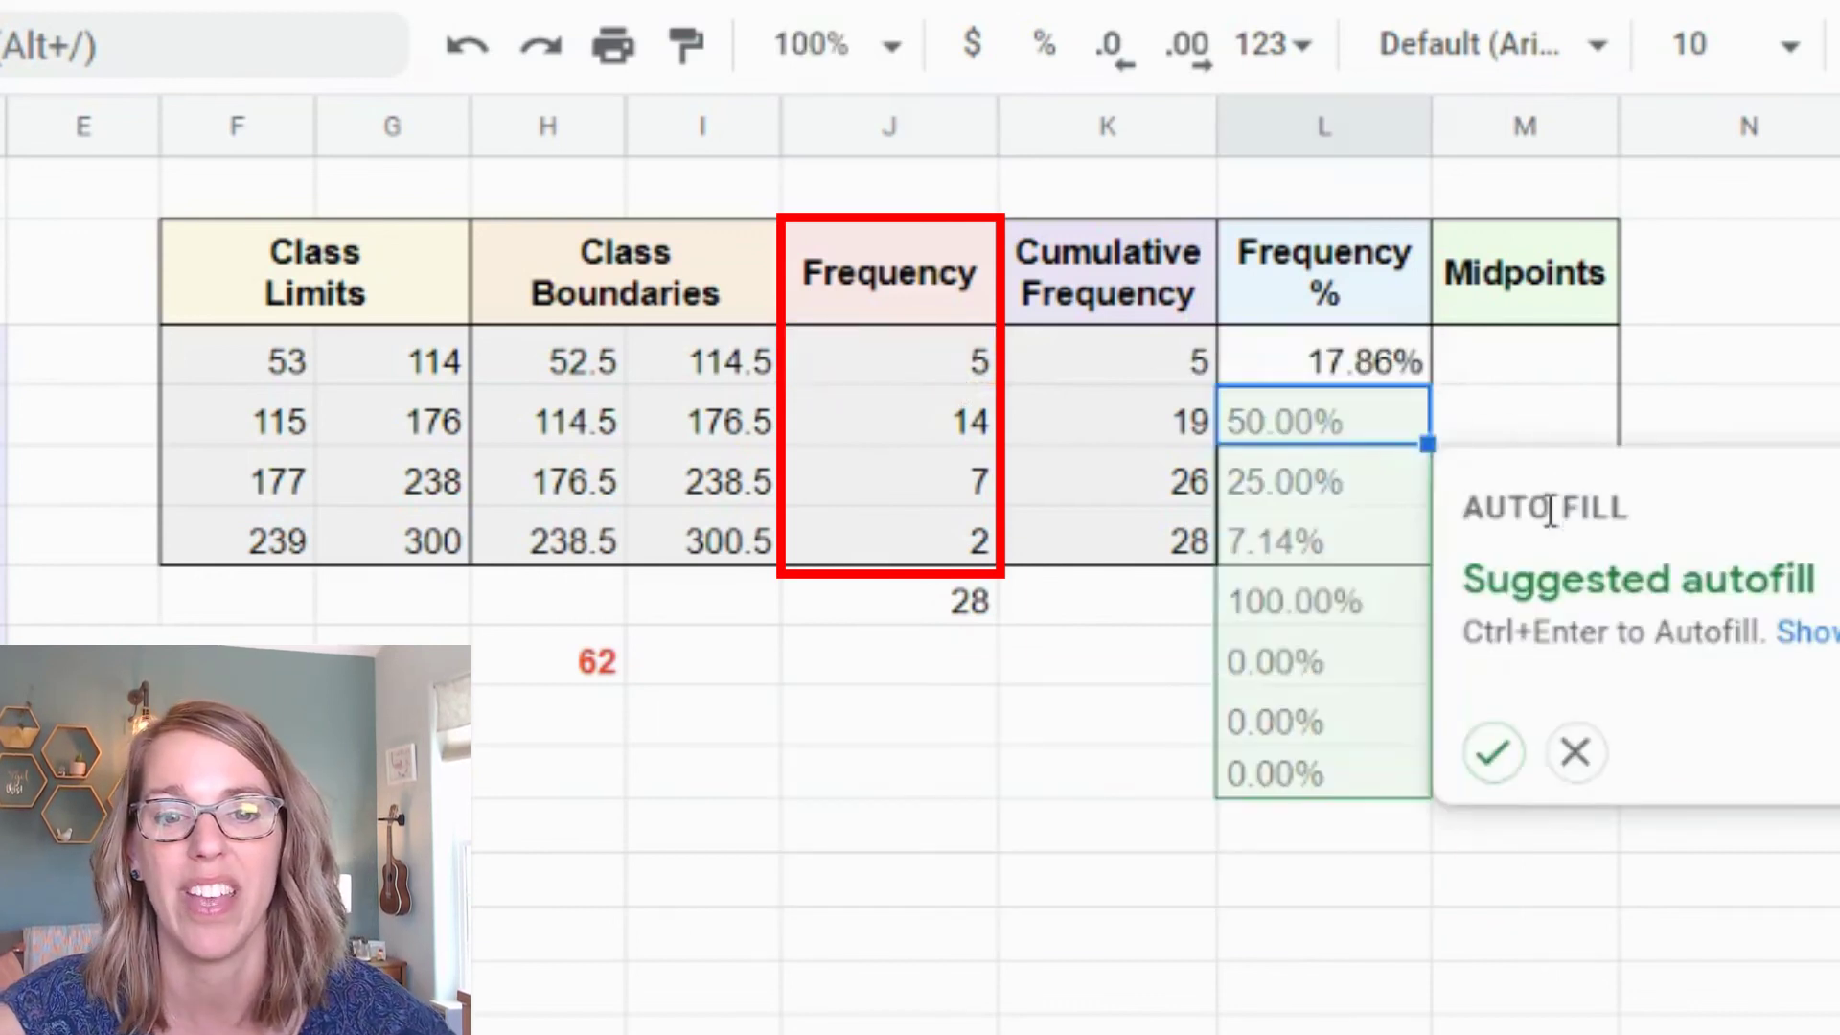
click(1310, 381)
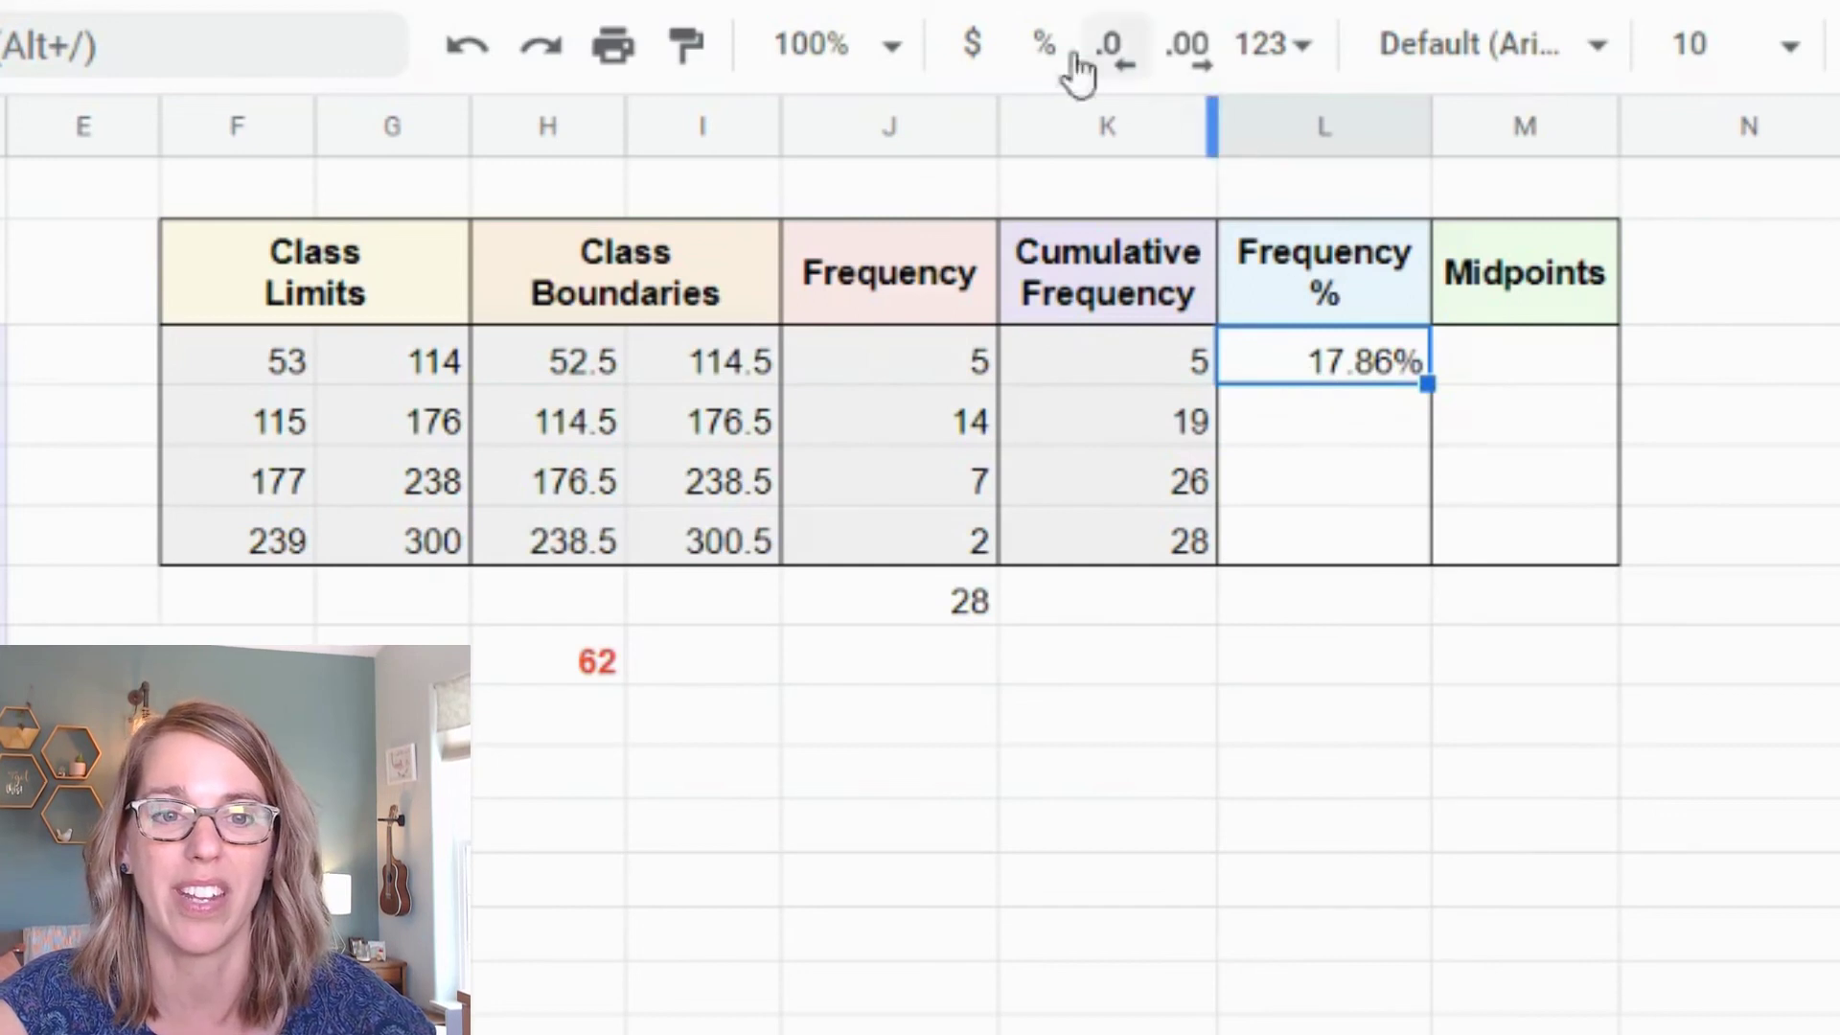
Keep two decimals and copy the percent formula to L6: 50.00%, 25.00%, 7.14%.
click(1047, 48)
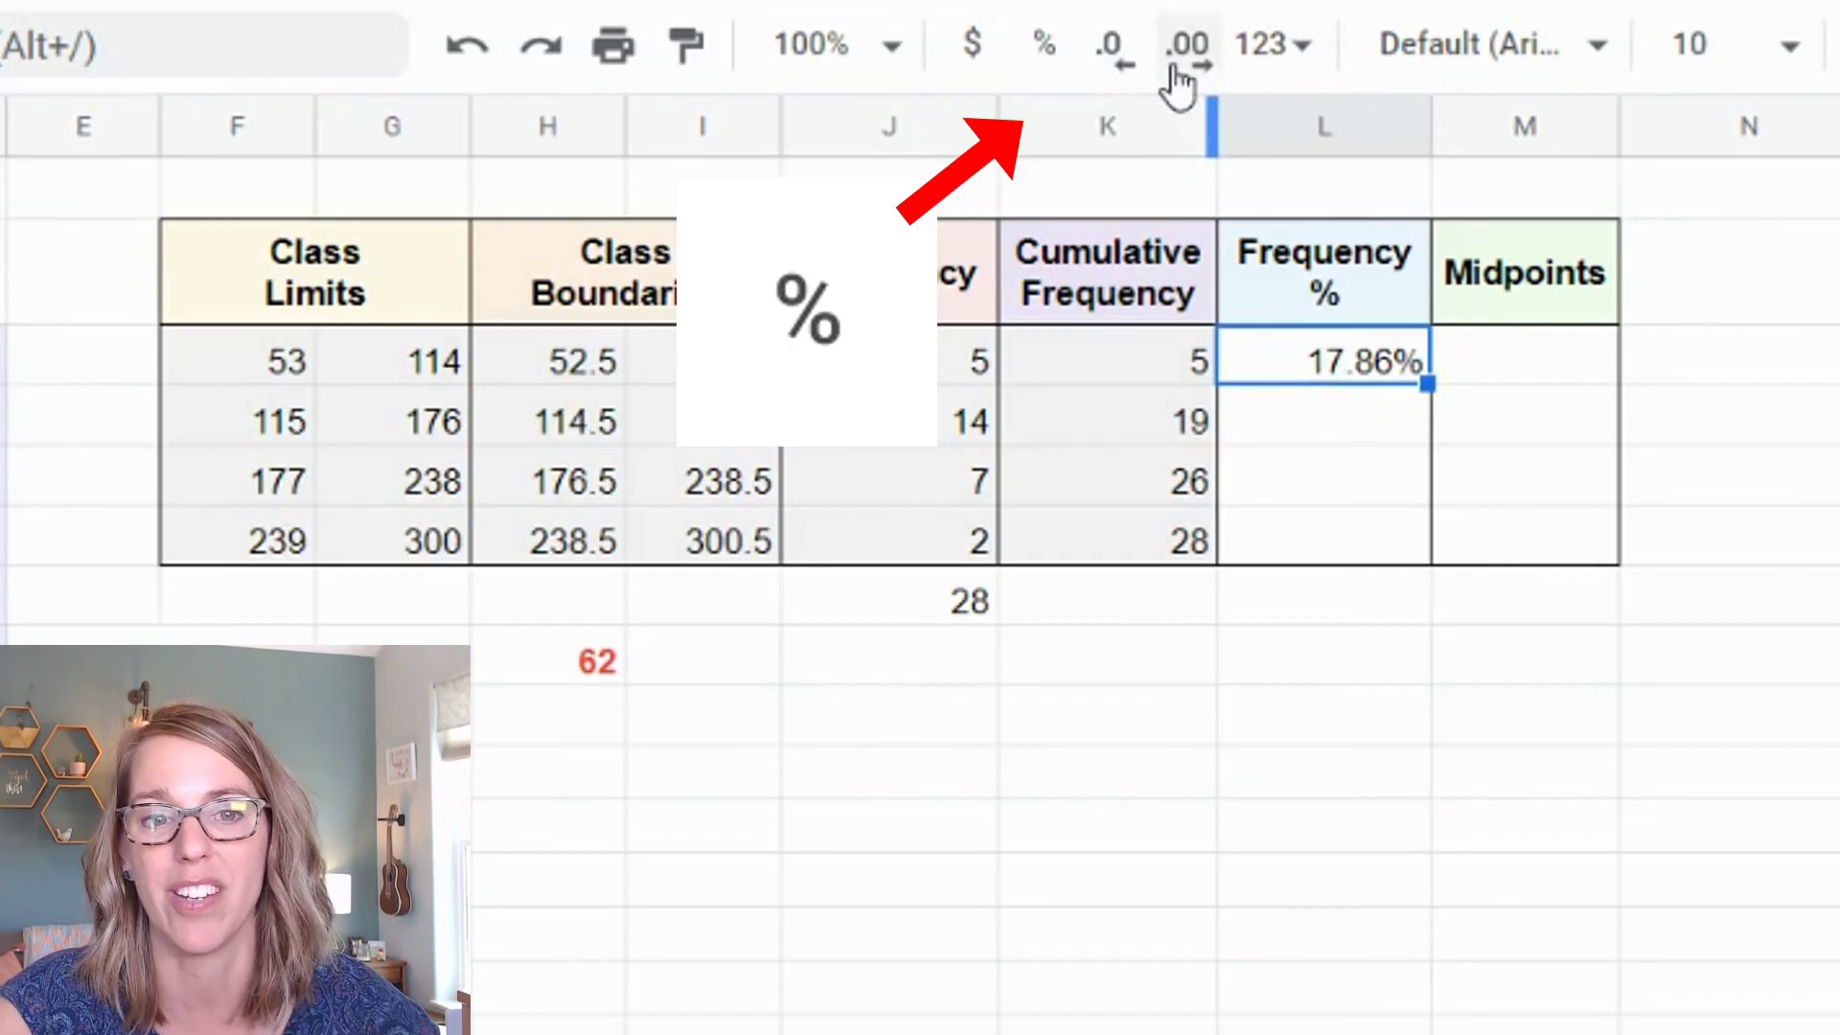
click(1110, 66)
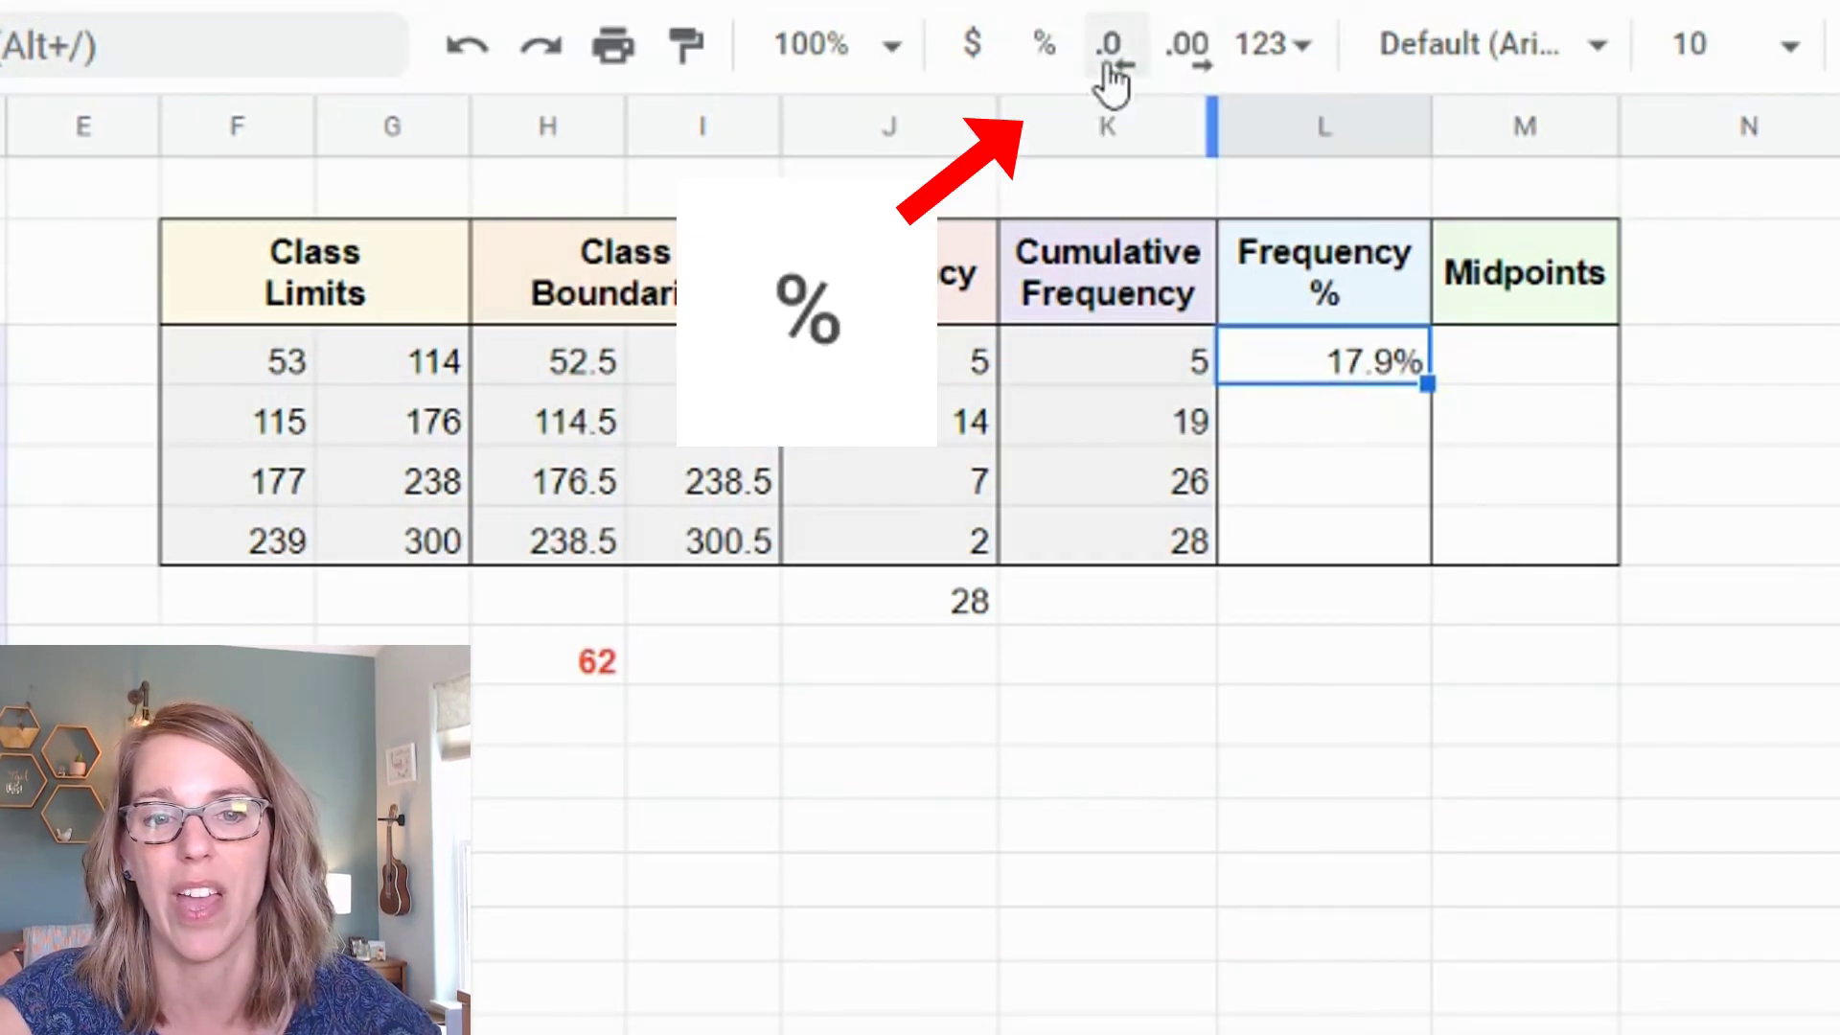
click(1187, 66)
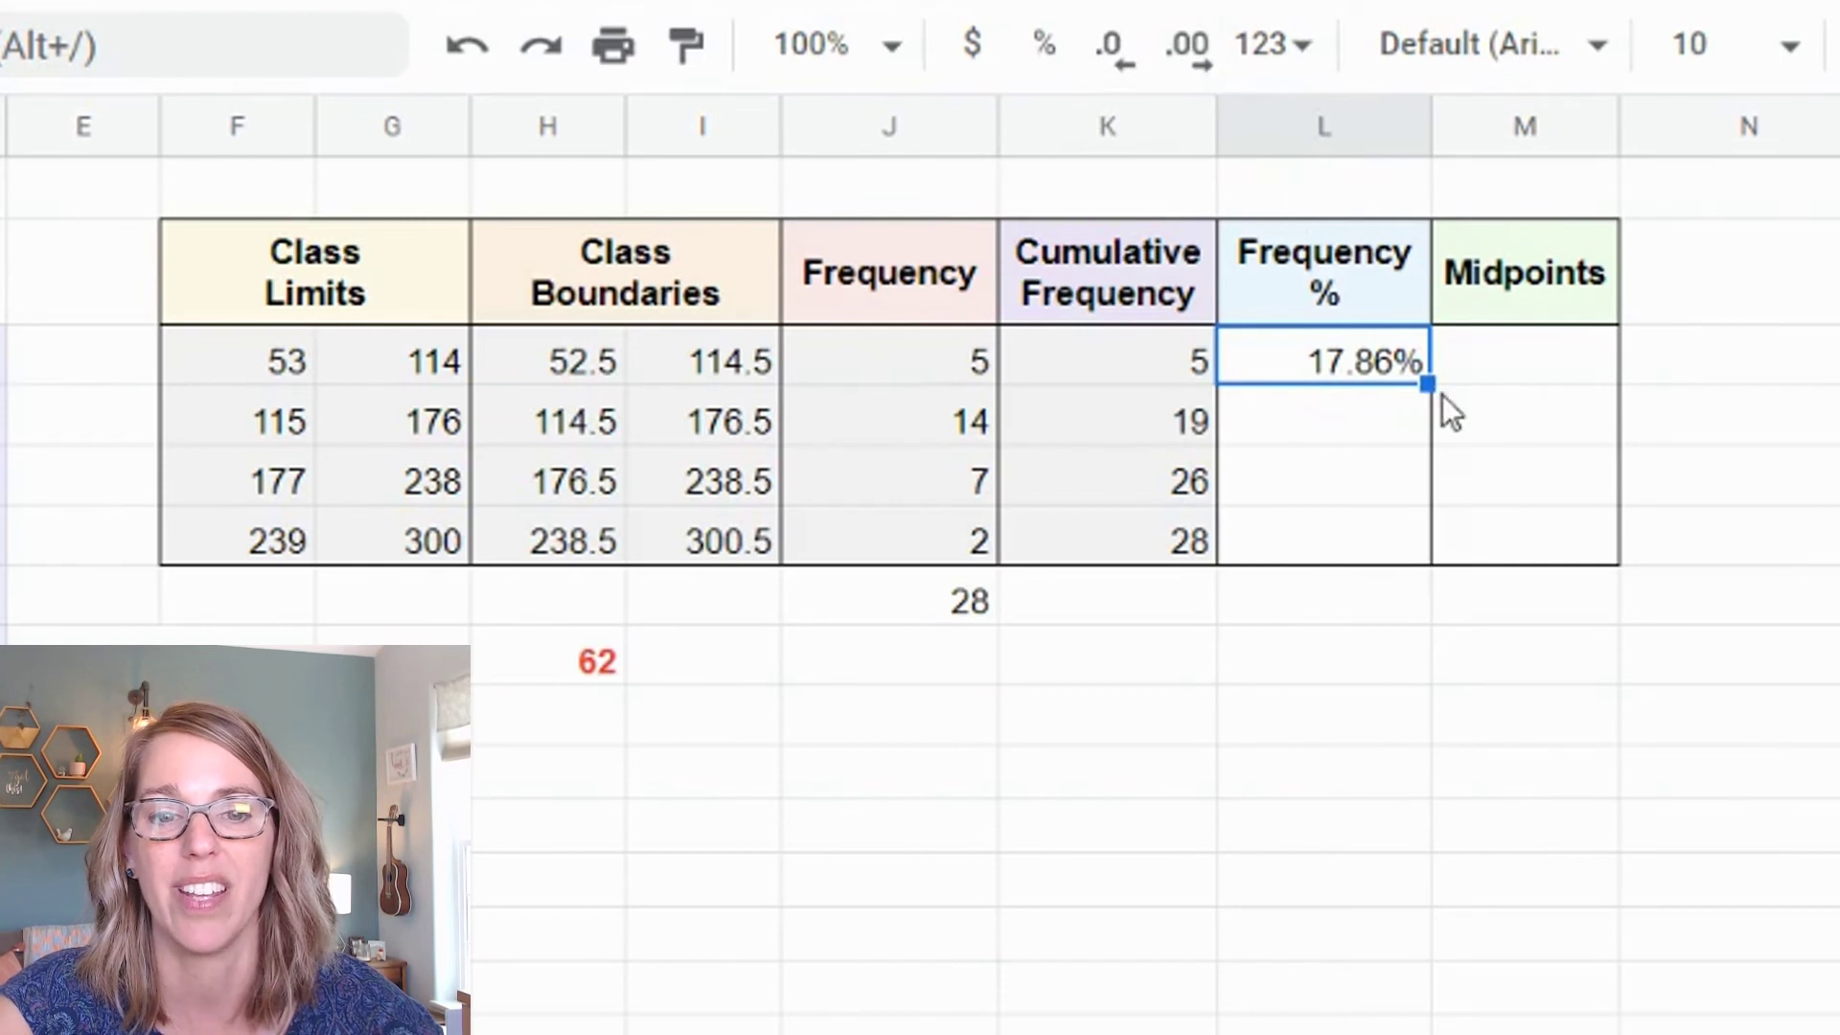
drag(1427, 384, 1426, 544)
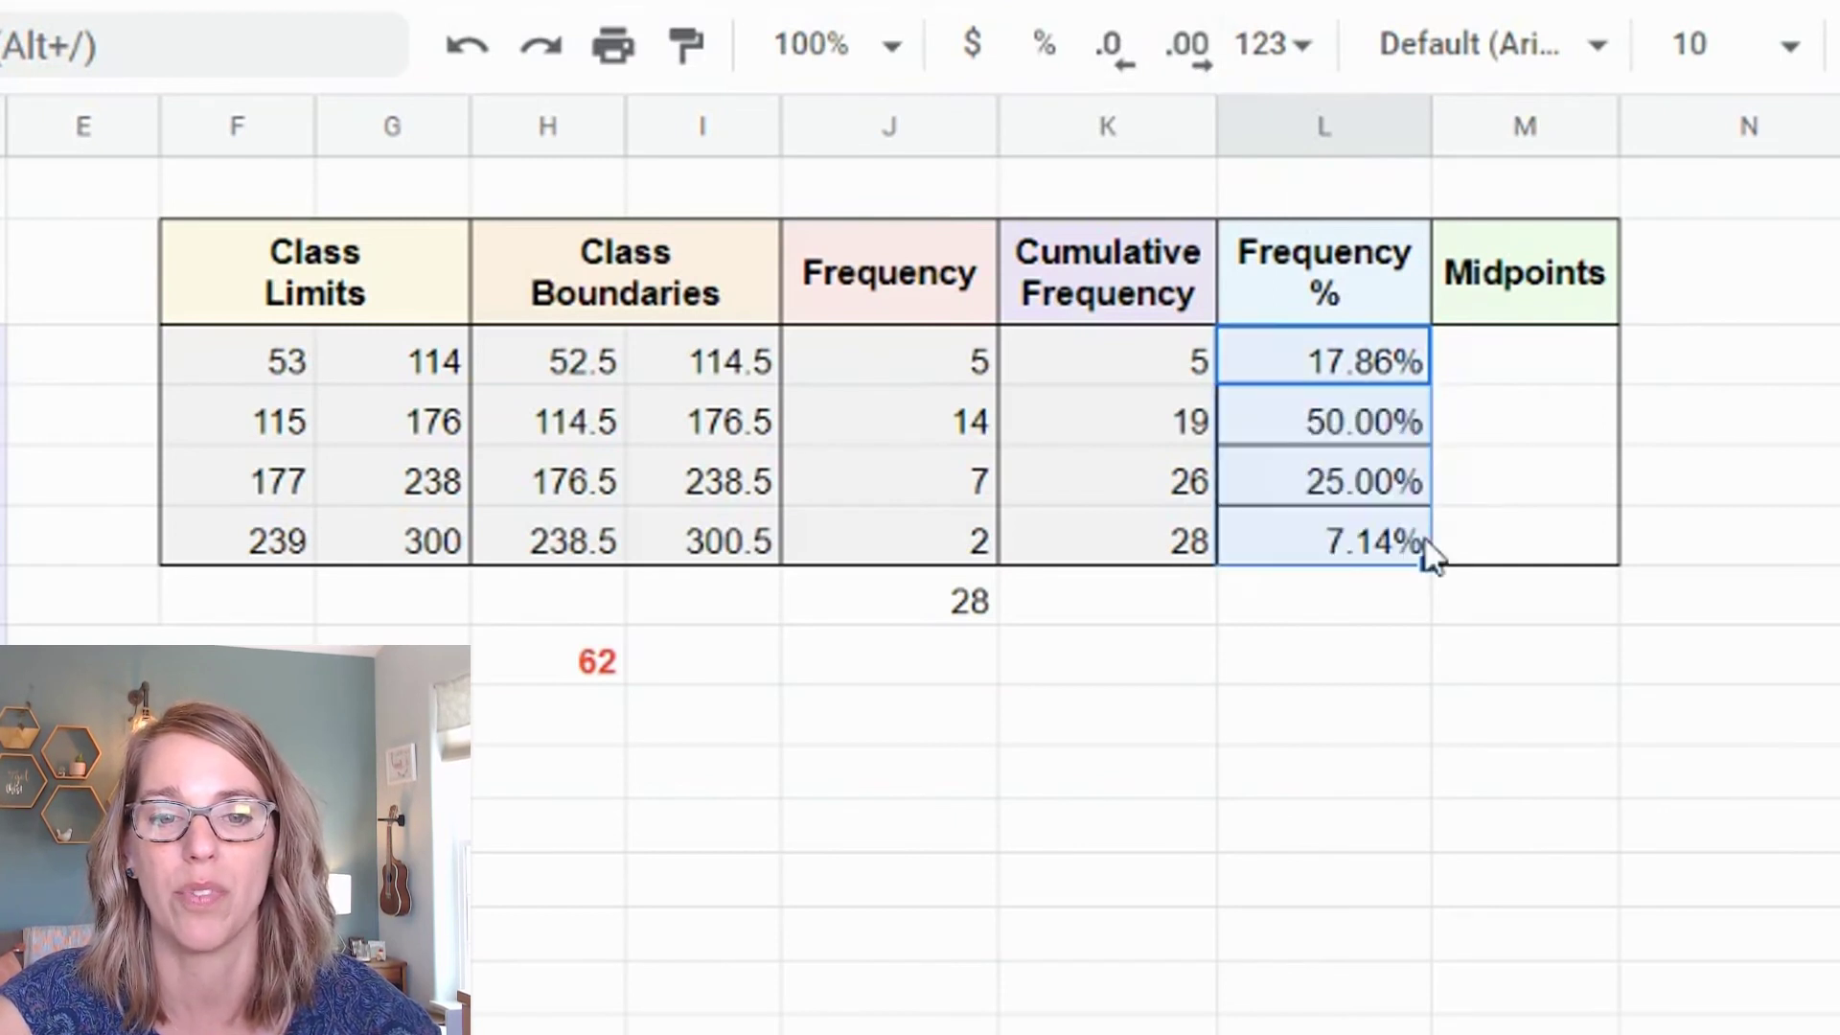
click(1355, 629)
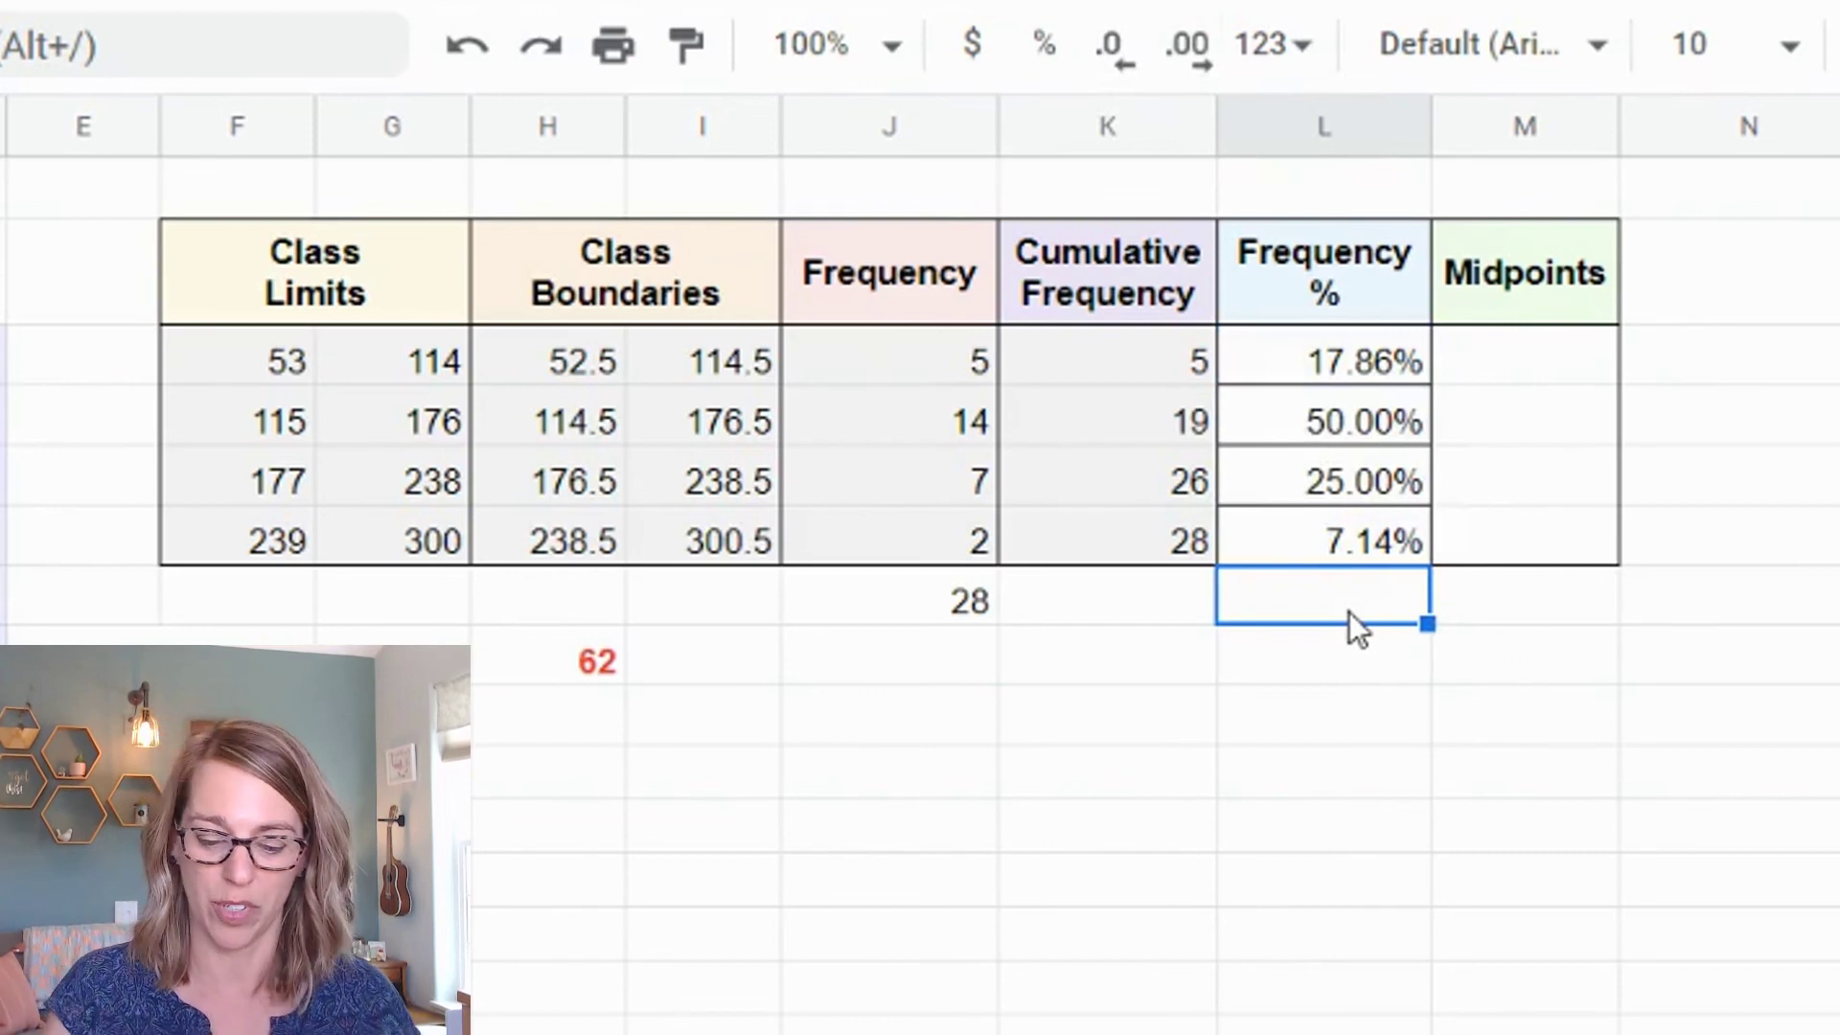
Total L3:L6 with =SUM below the percentages, showing 100.00%.
text(=sum()
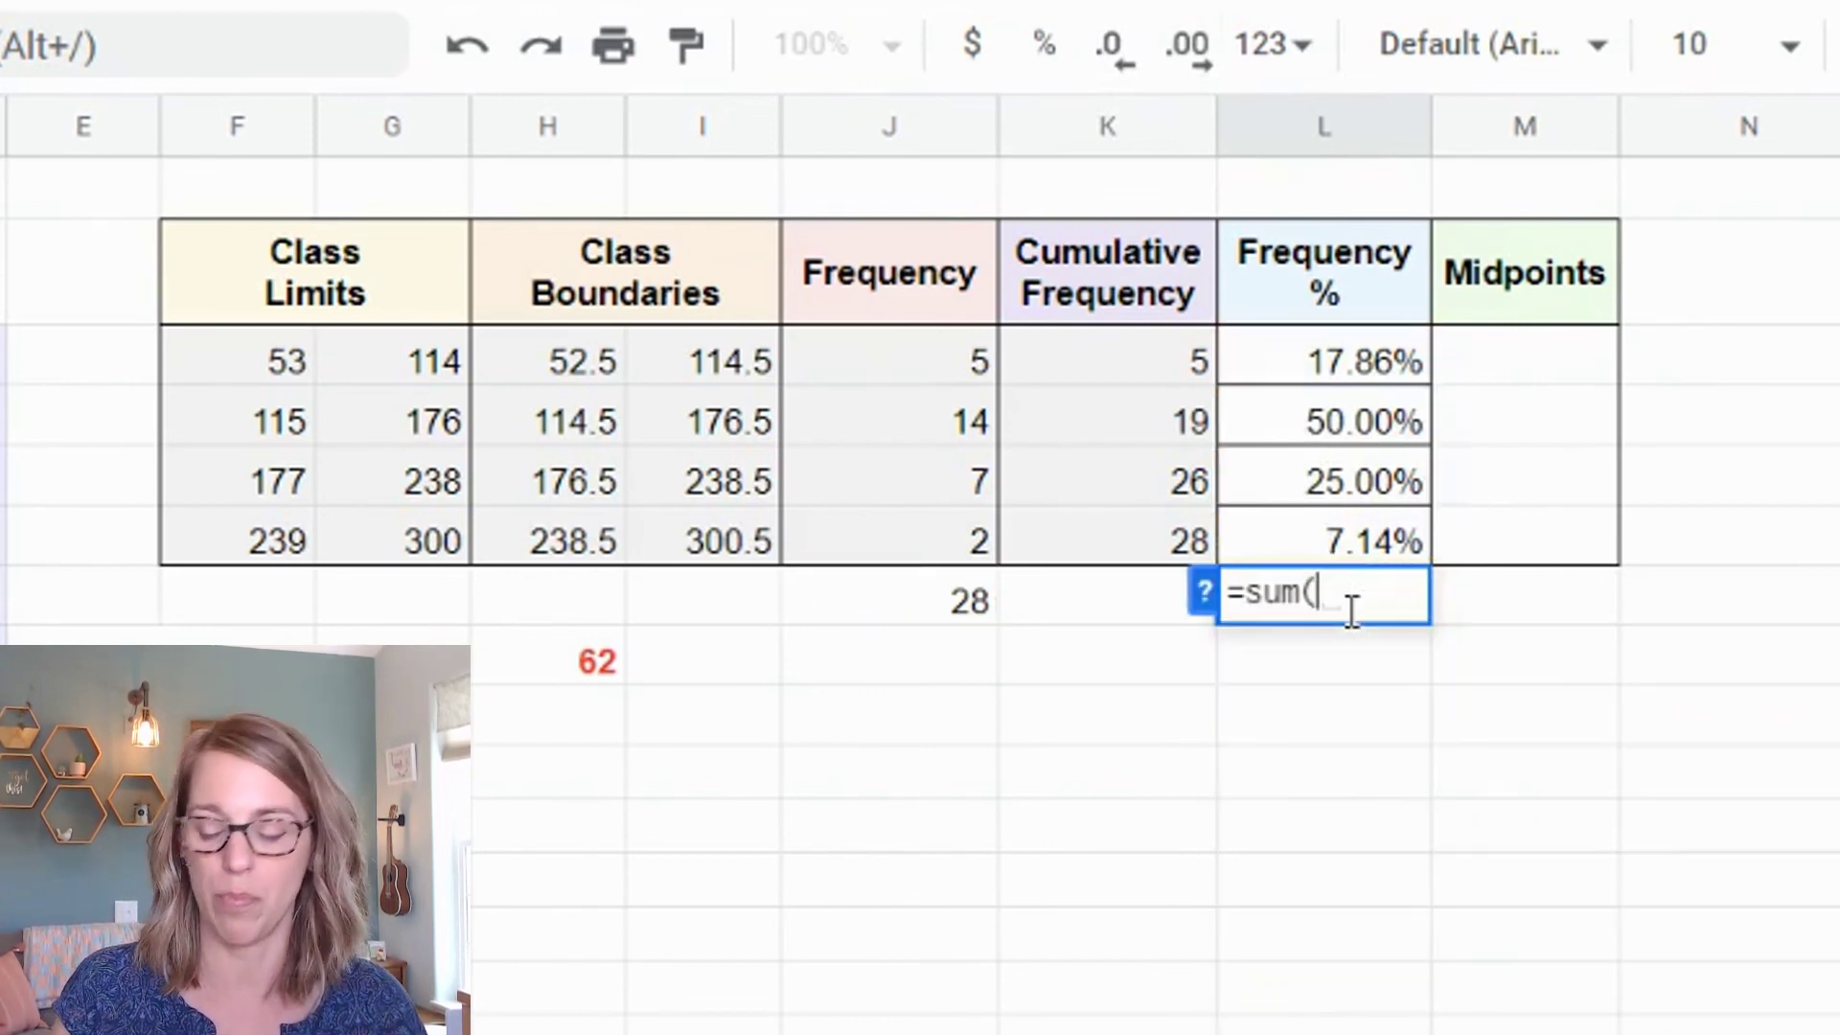
drag(1355, 373, 1384, 520)
key(Return)
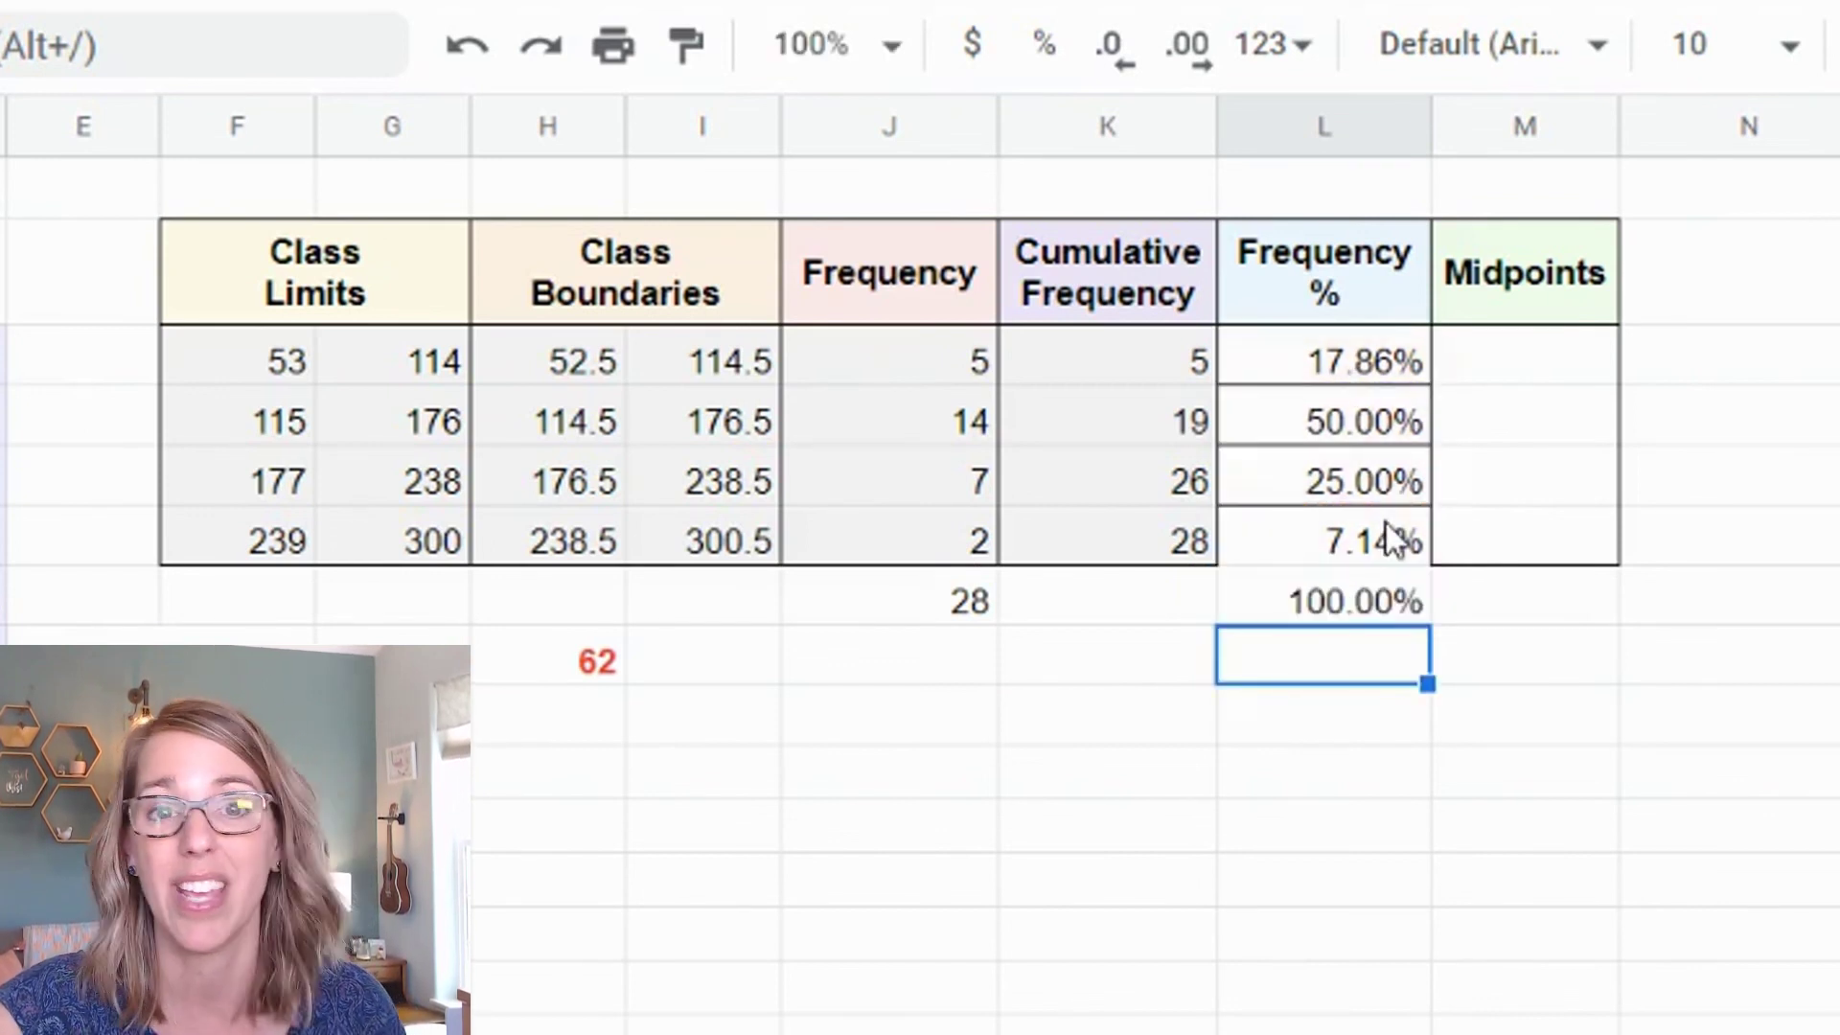
drag(1380, 362, 1383, 530)
click(1538, 362)
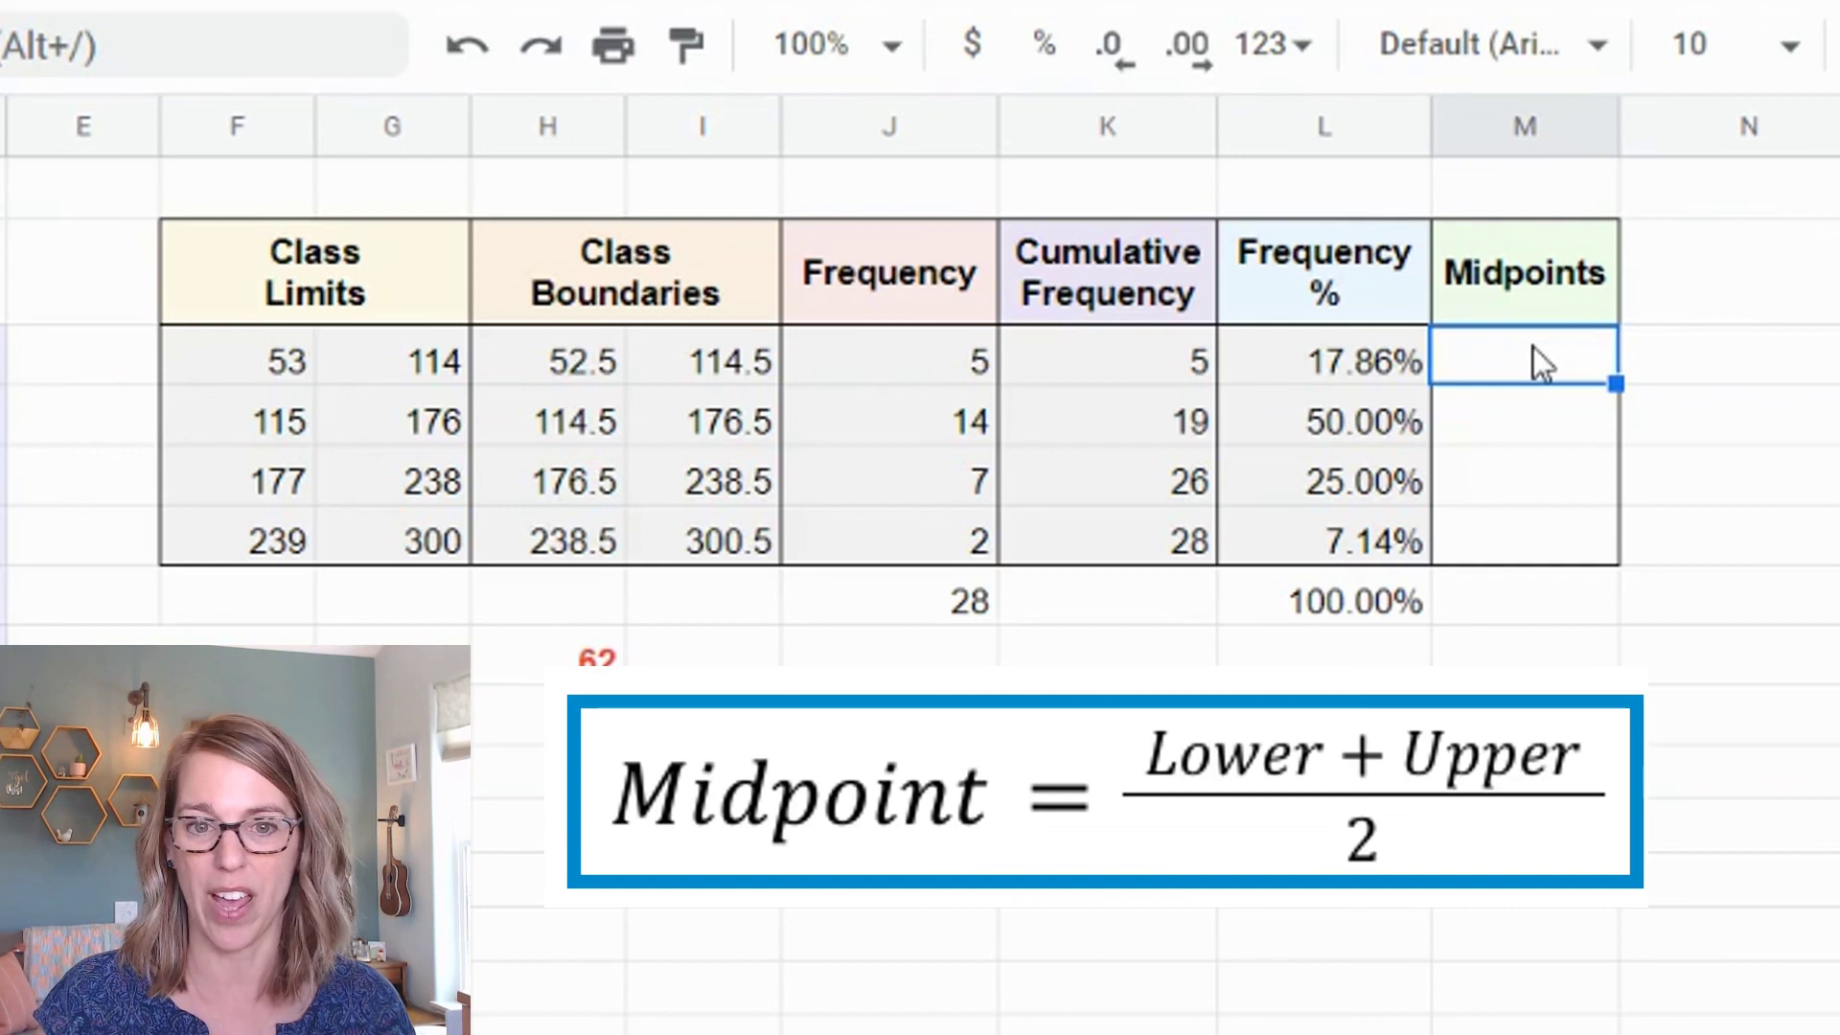
Enter =(F3+G3)/2 in M3 and copy it to M6: 83.5, 145.5, 207.5, 269.5.
text(=)
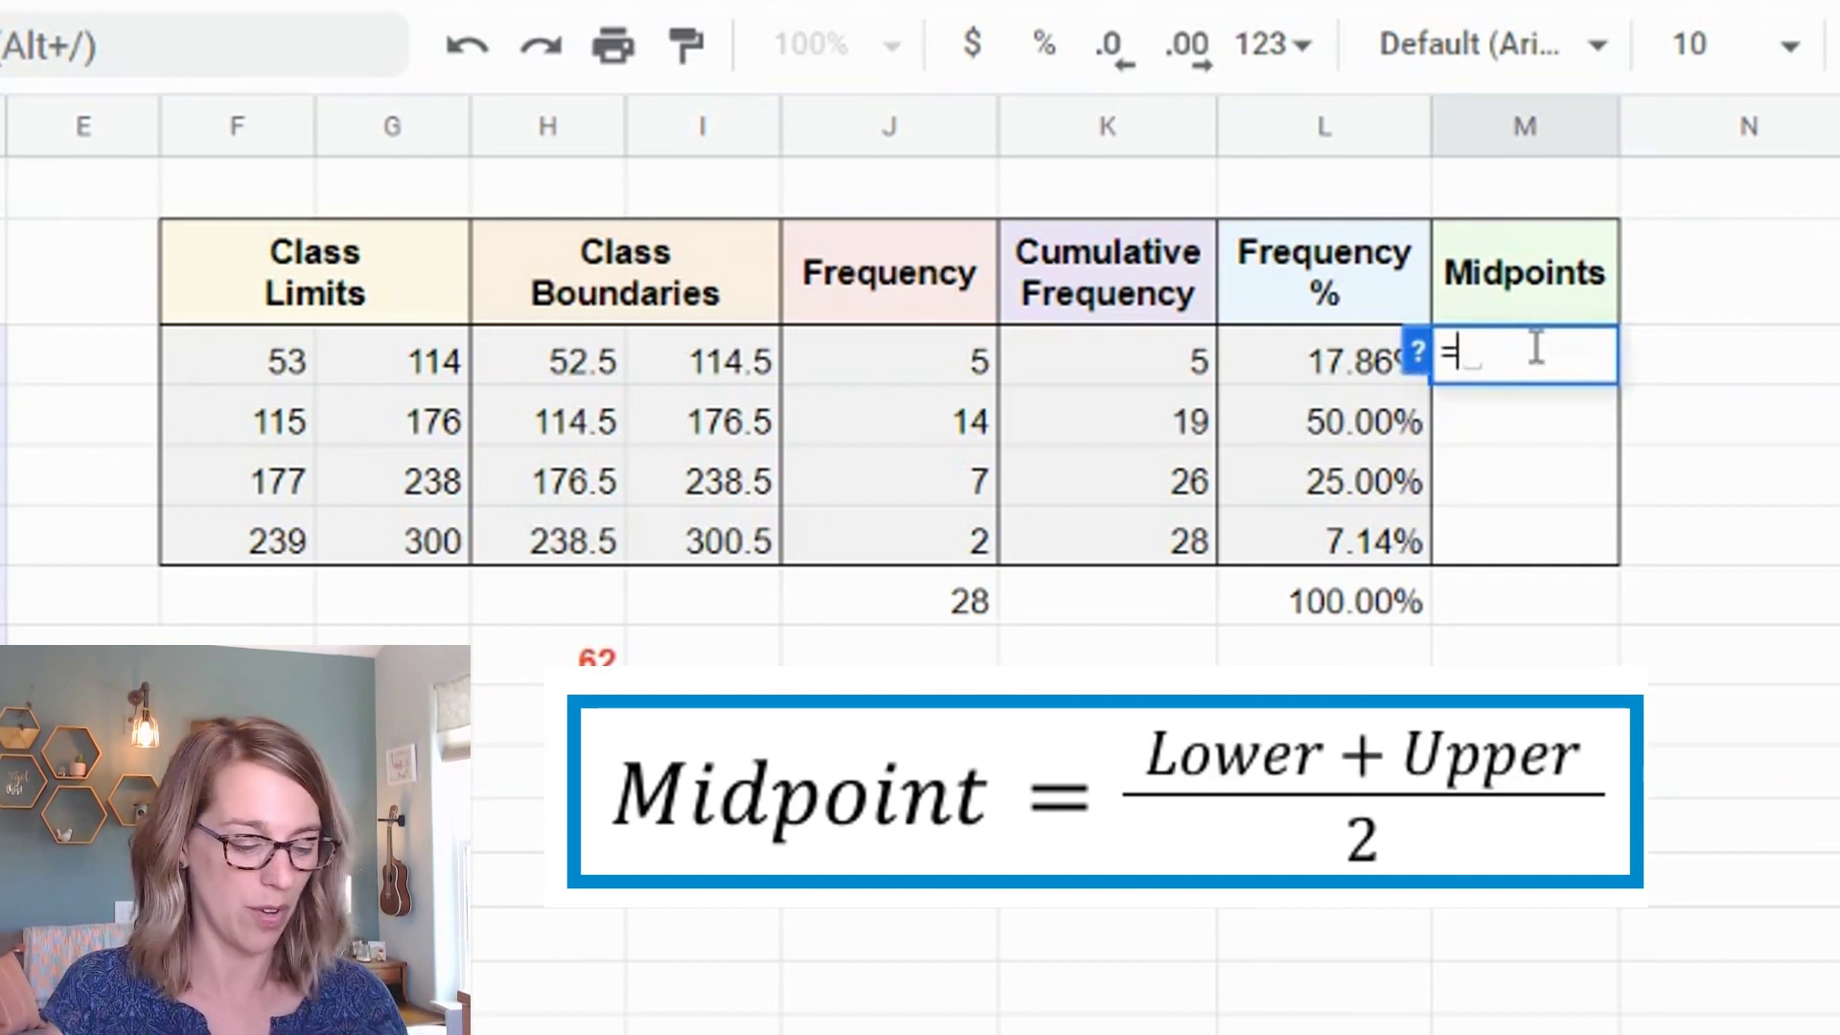
text(()
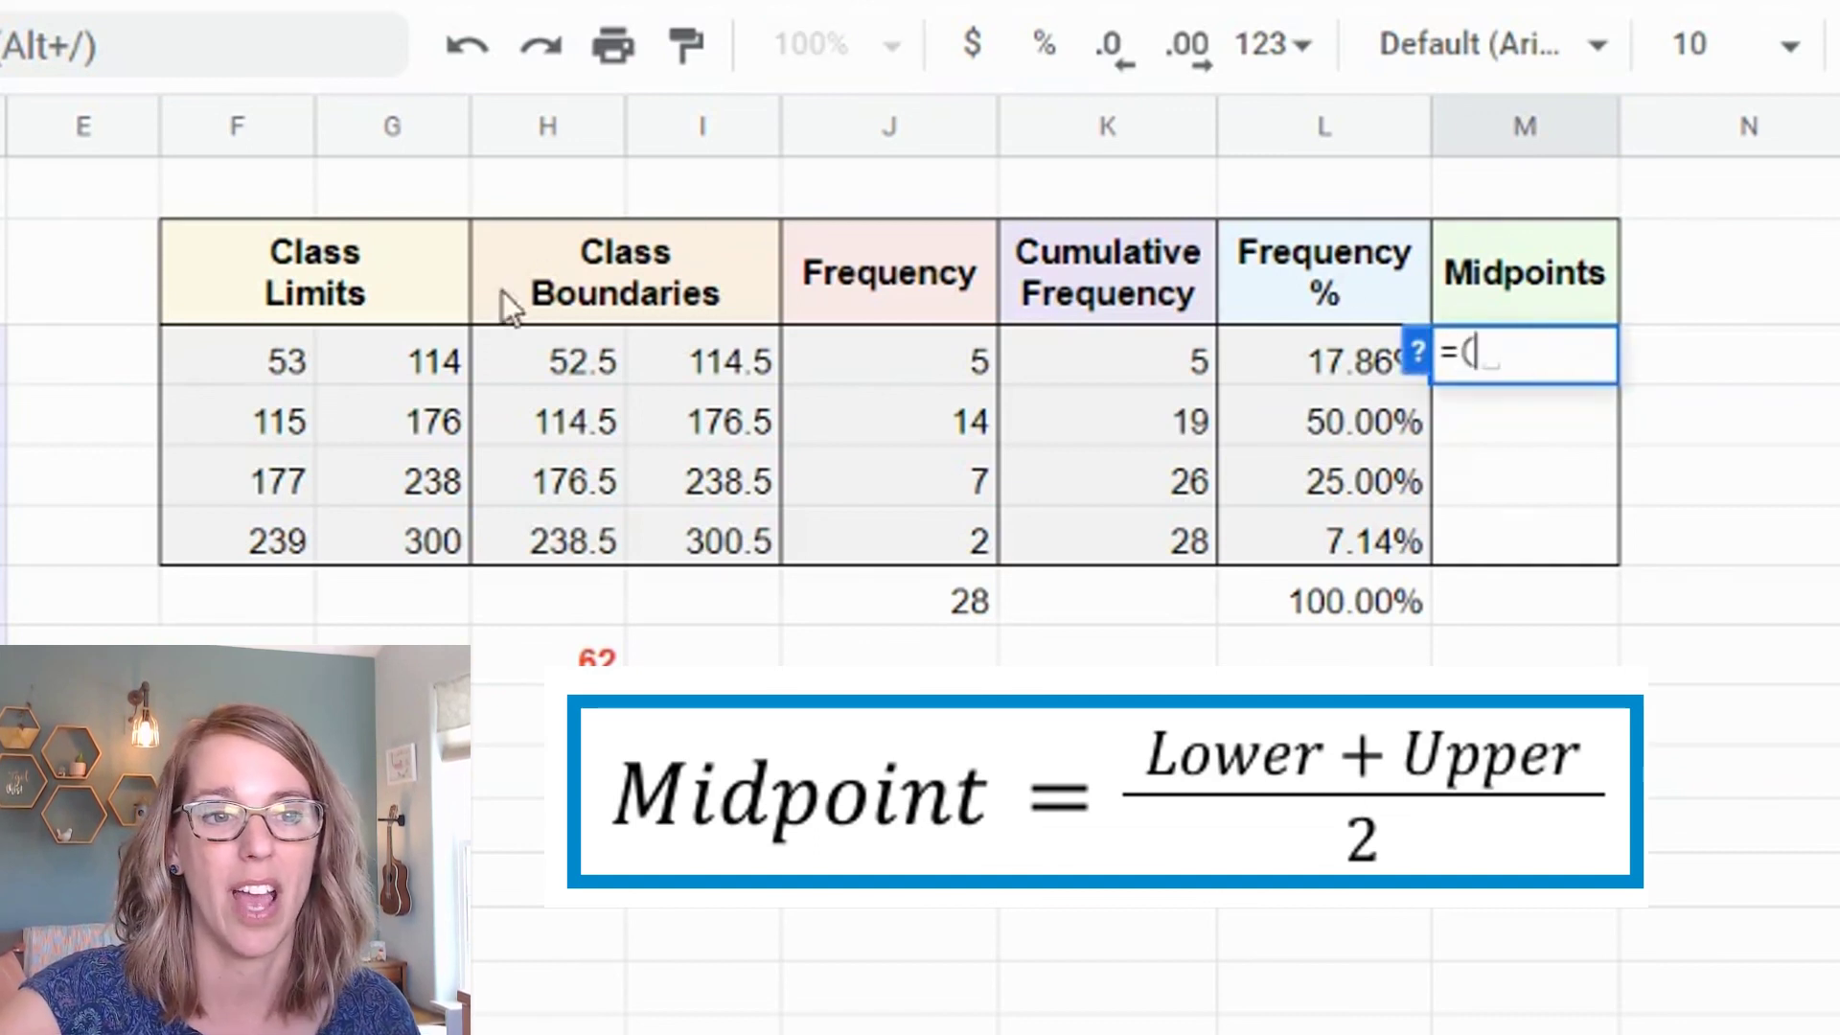
click(203, 369)
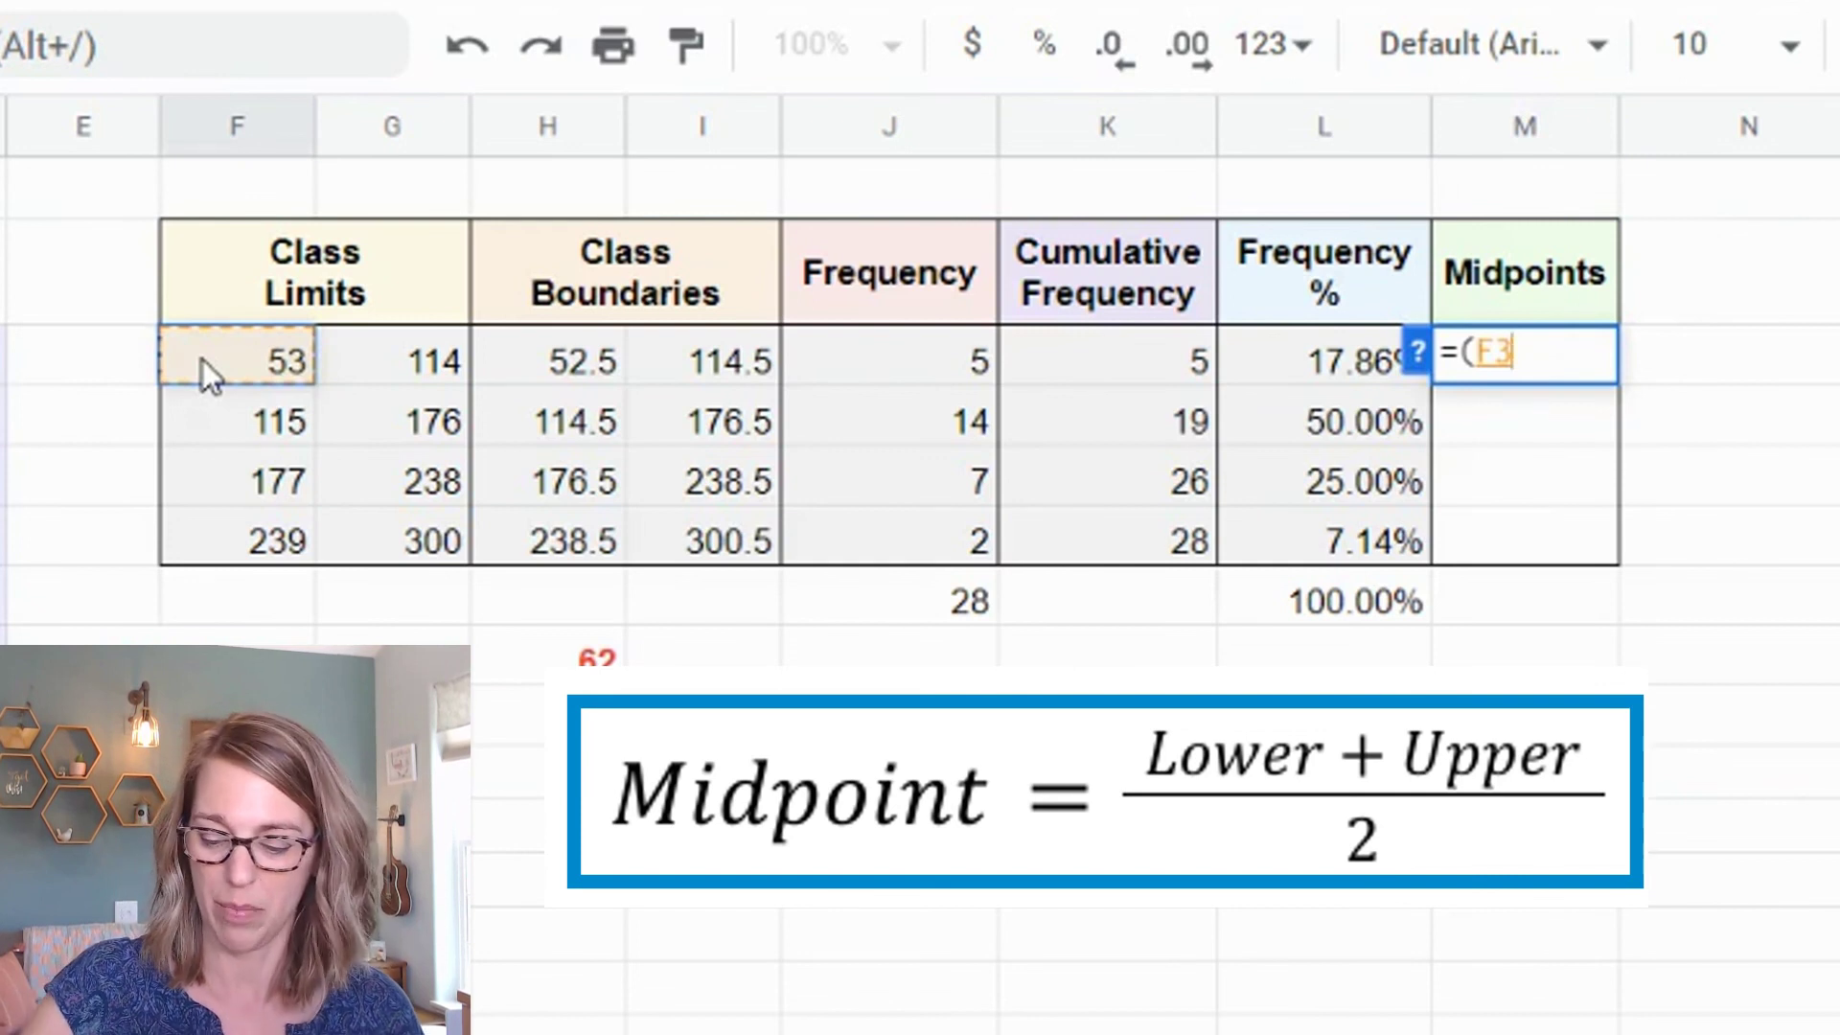
text(+)
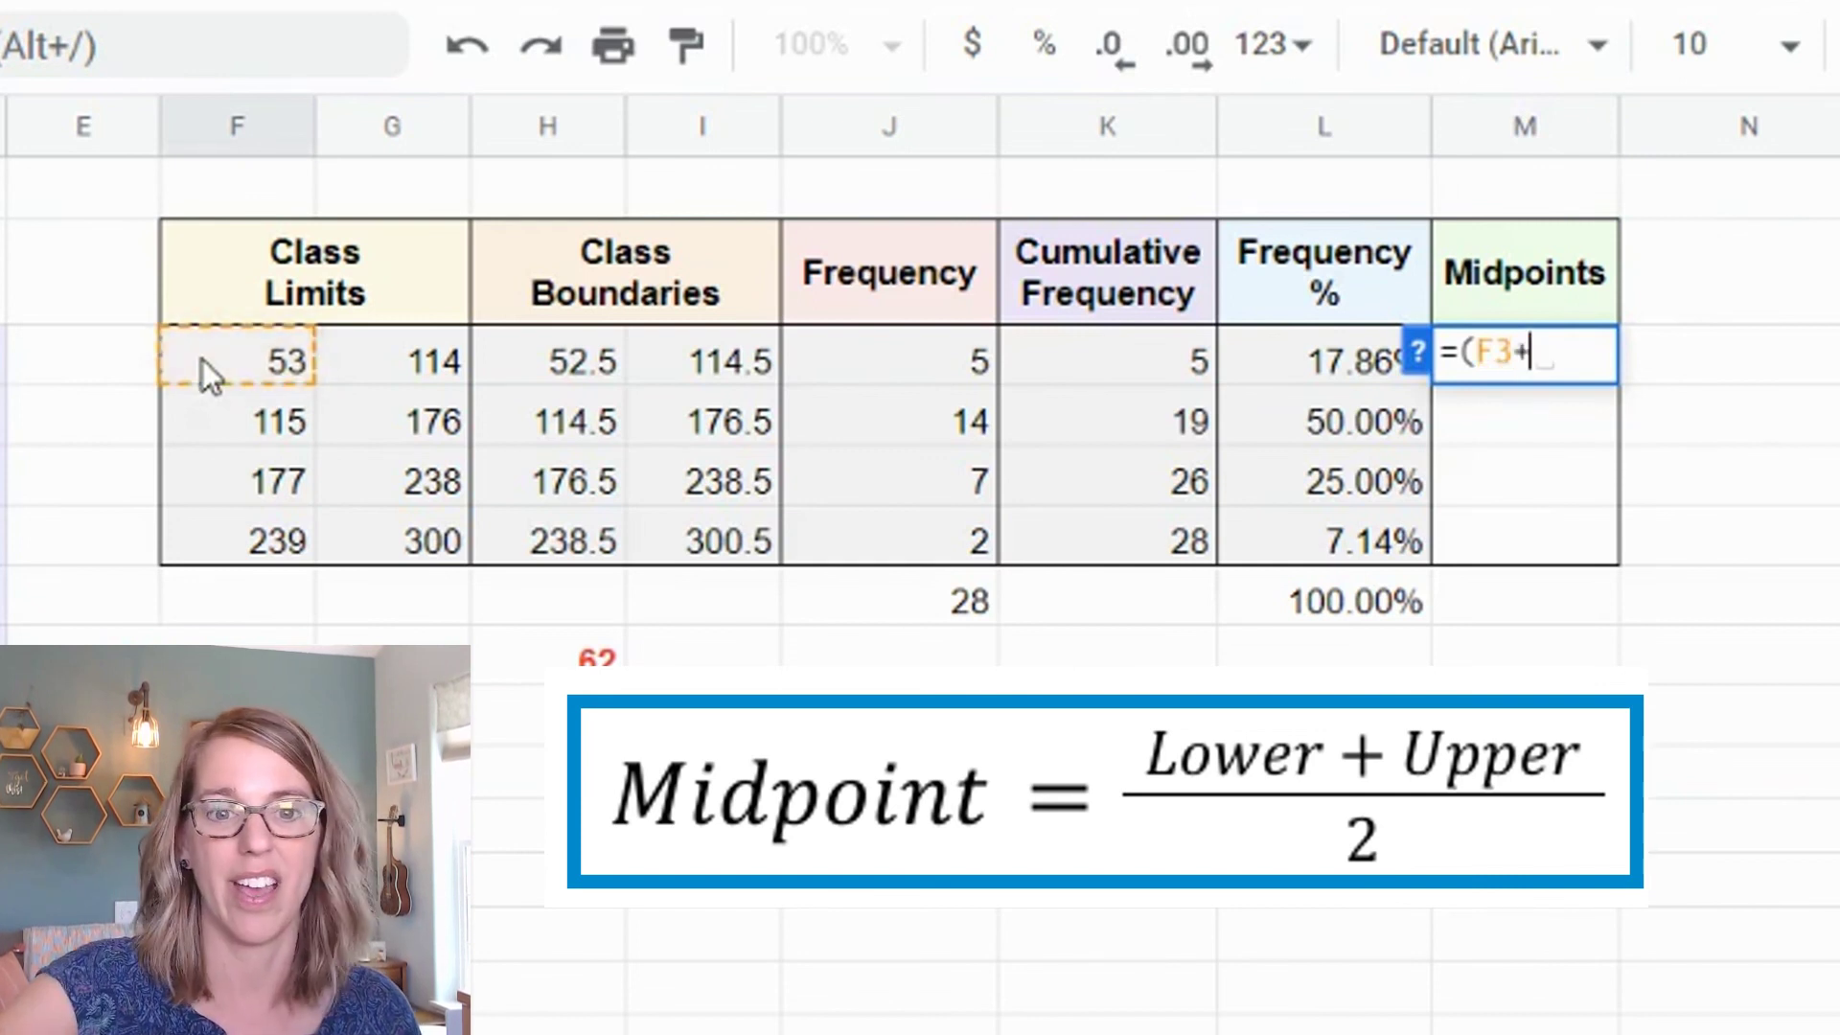
click(441, 355)
text()/2)
key(Return)
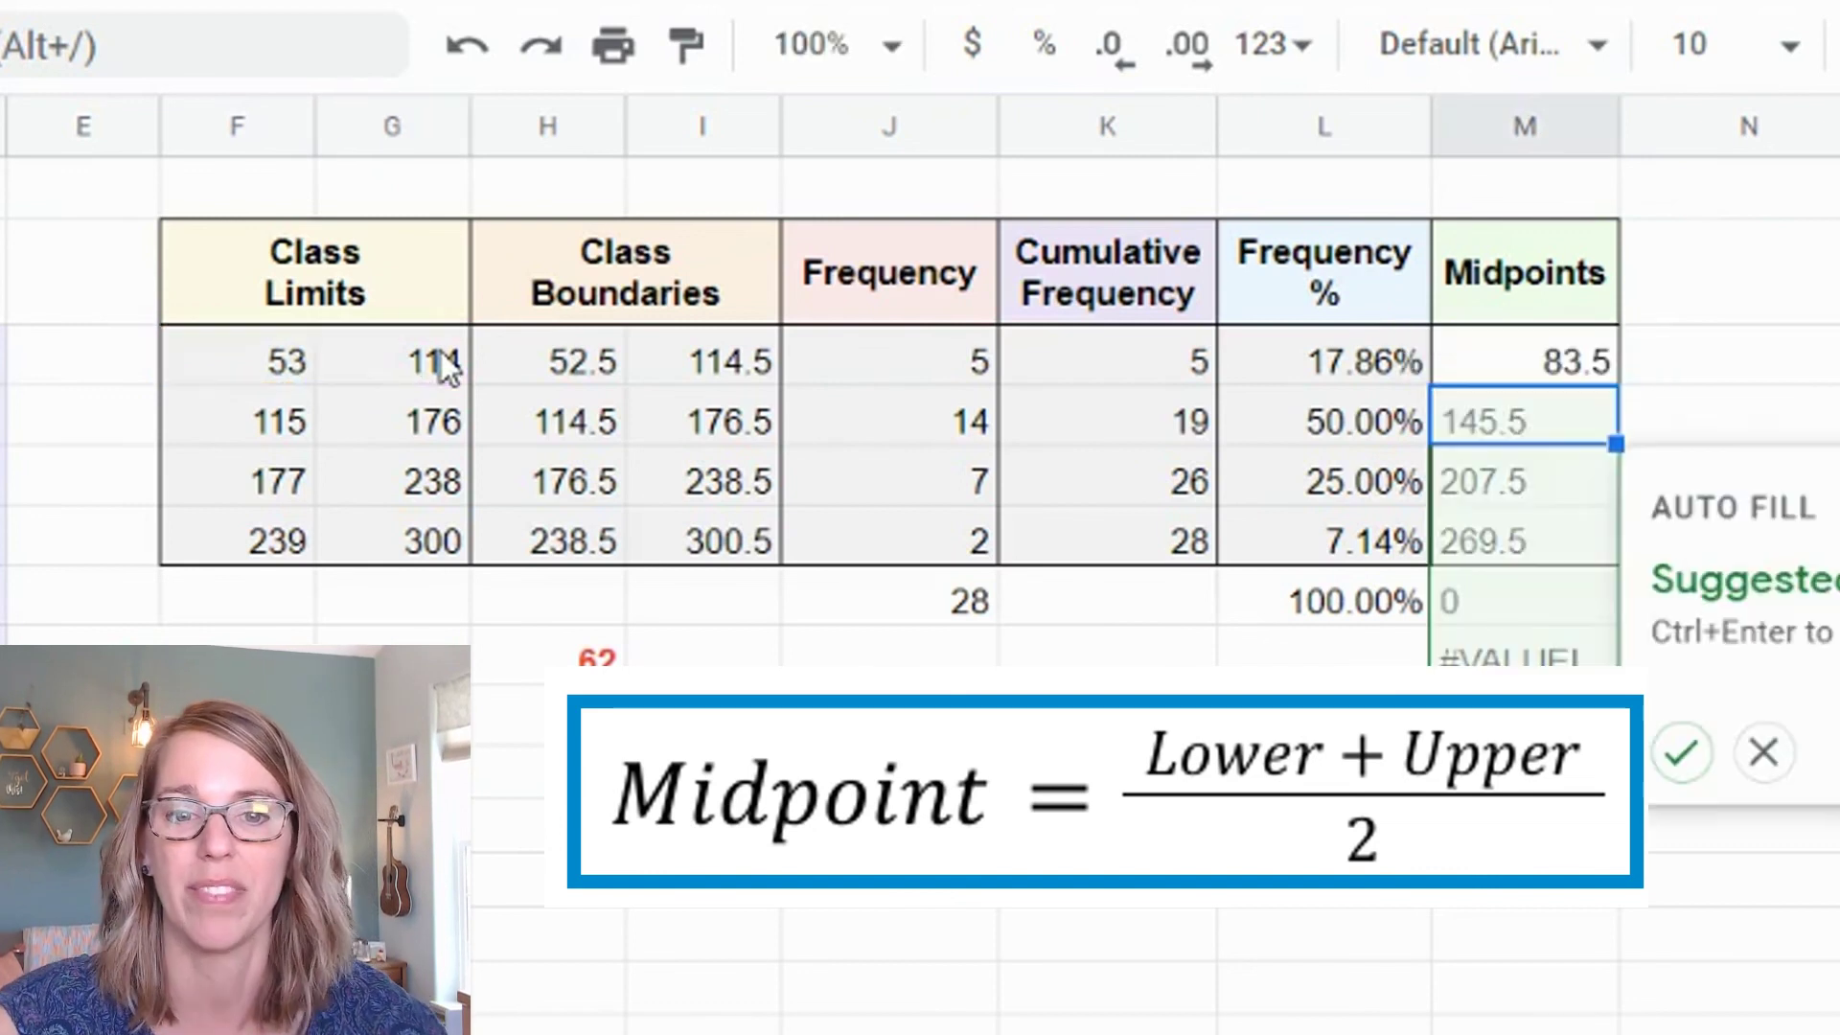
click(1768, 766)
drag(1616, 393, 1615, 542)
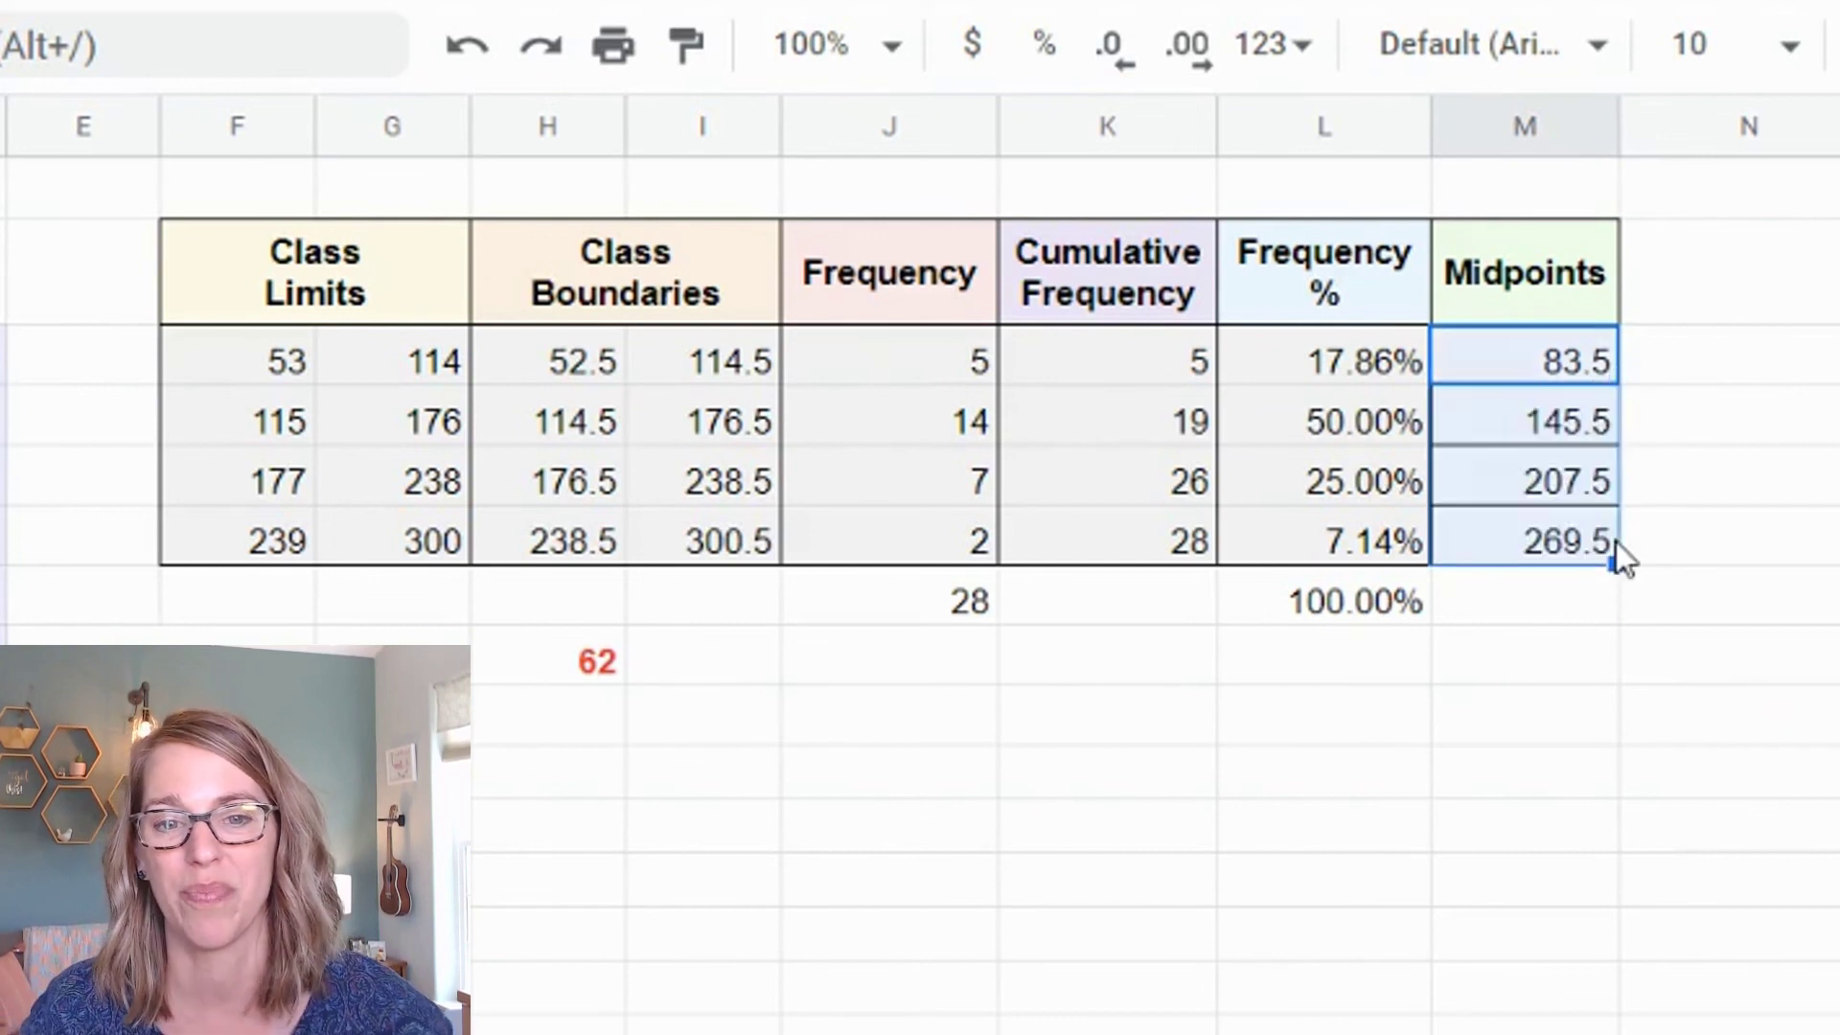